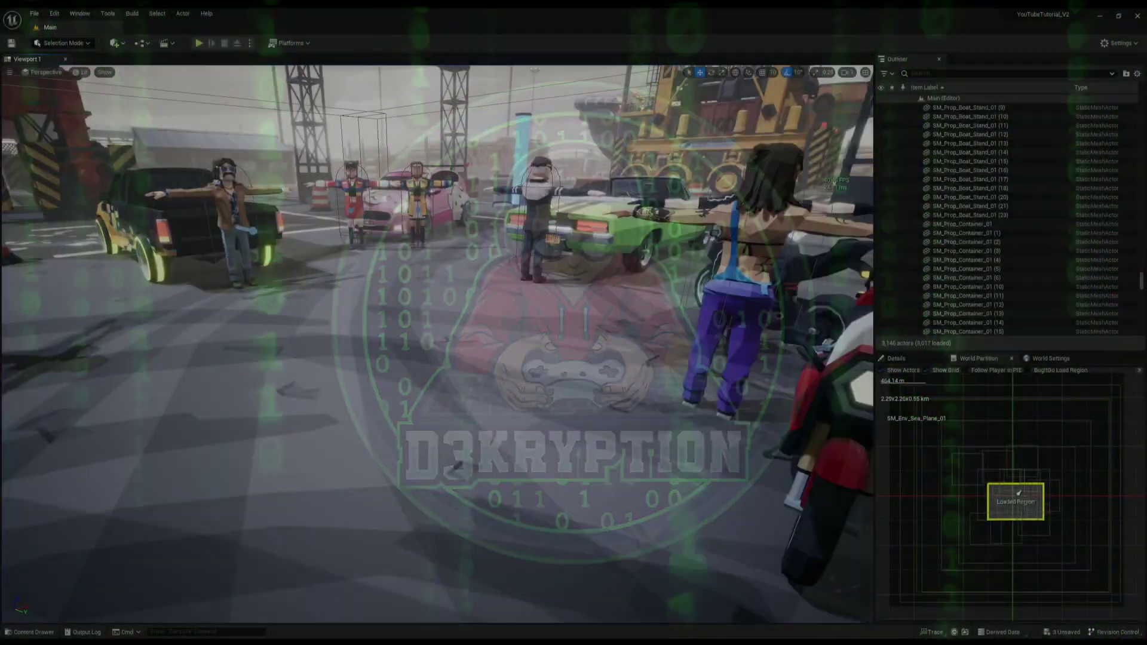
mouse_move(437, 344)
right_mouse_down()
mouse_move(334, 344)
mouse_move(406, 364)
mouse_move(437, 344)
right_mouse_up()
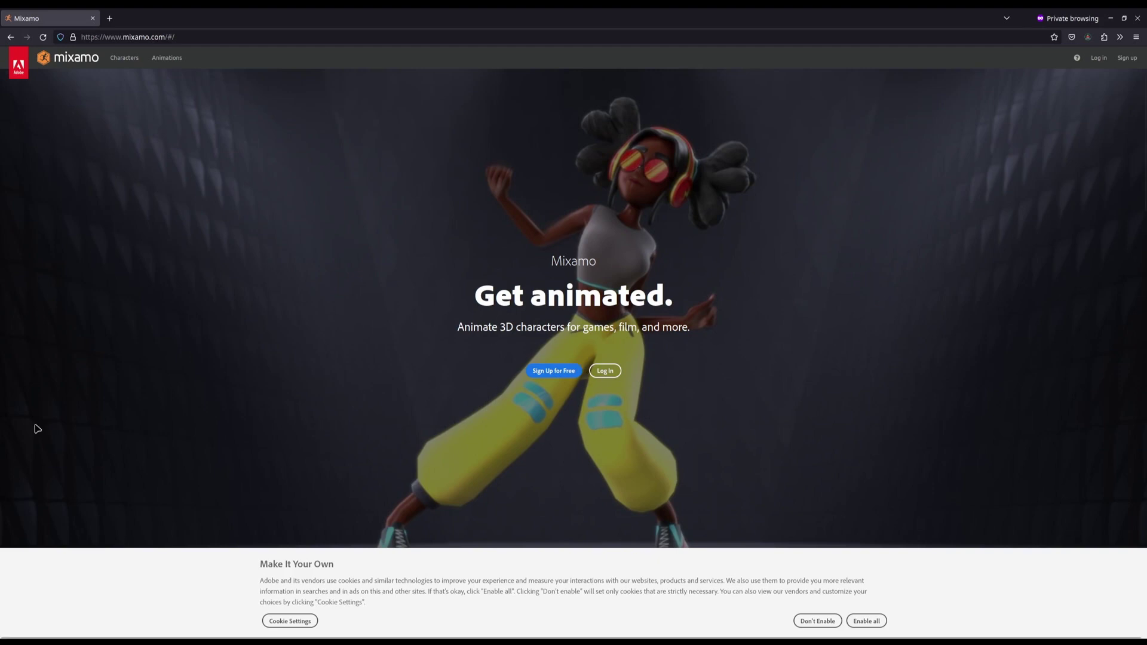
- Switch to the browser window signed in to Mixamo and search the animations for "idle"
key("super")
left_click(481, 433)
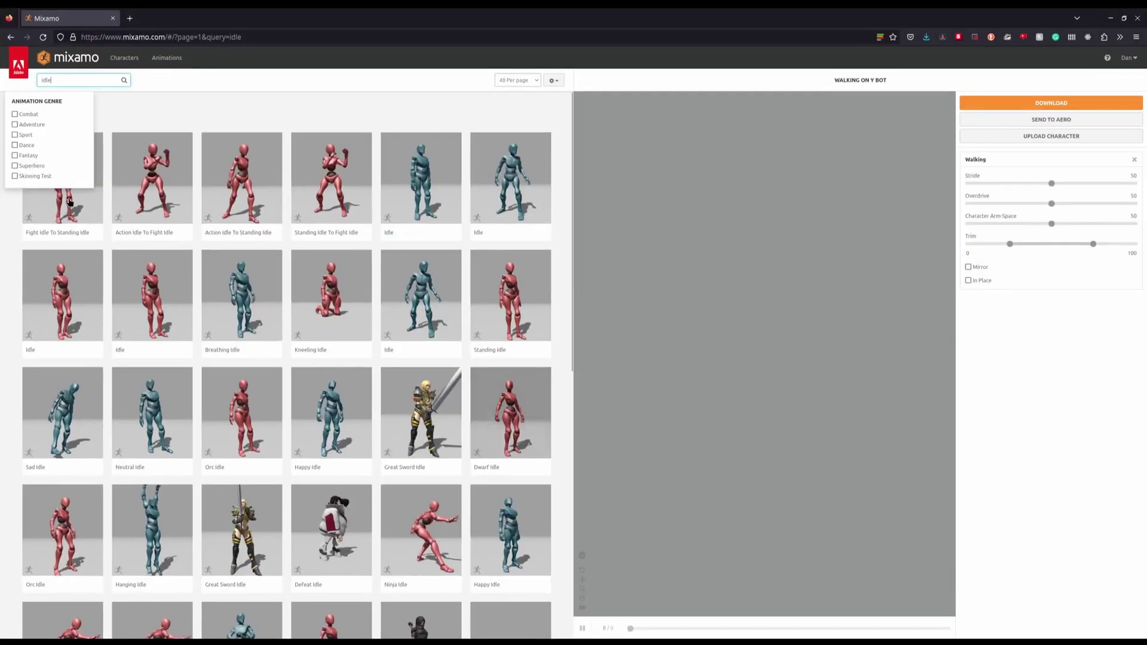
key("Return")
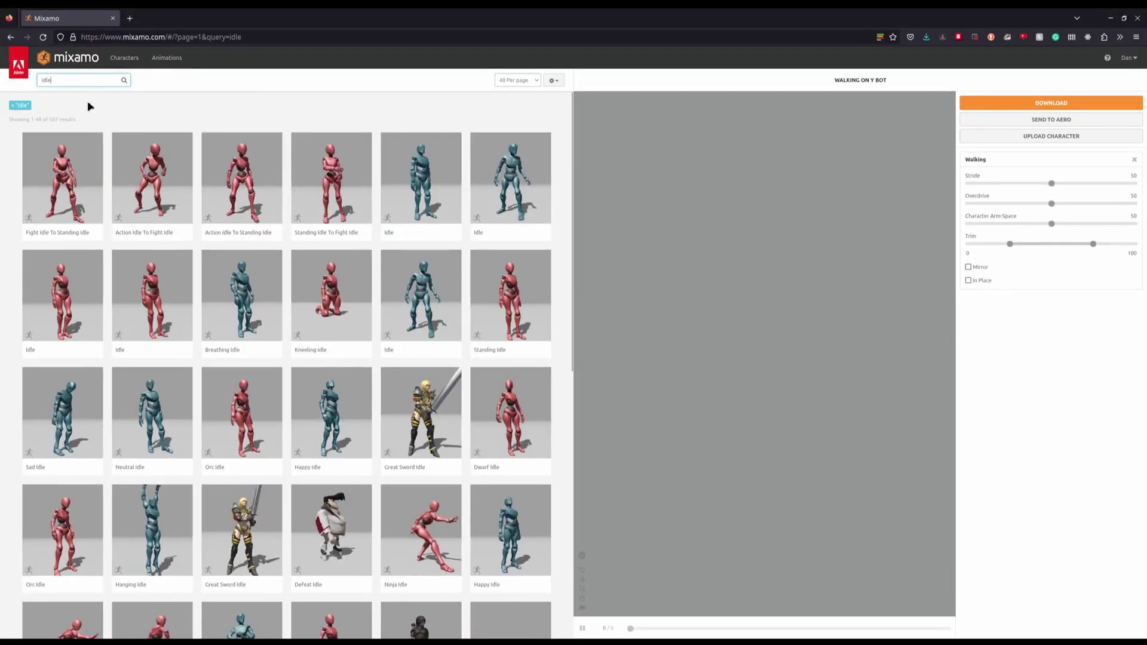
double_click(65, 80)
left_click(245, 95)
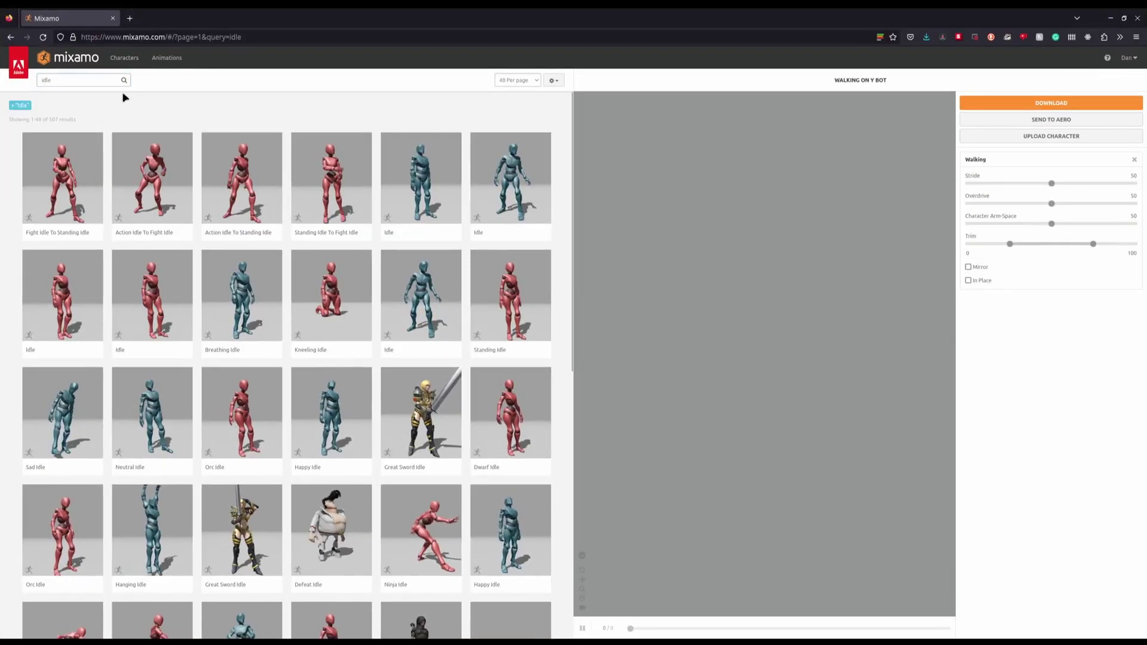
scroll(262, 179, "down", 1)
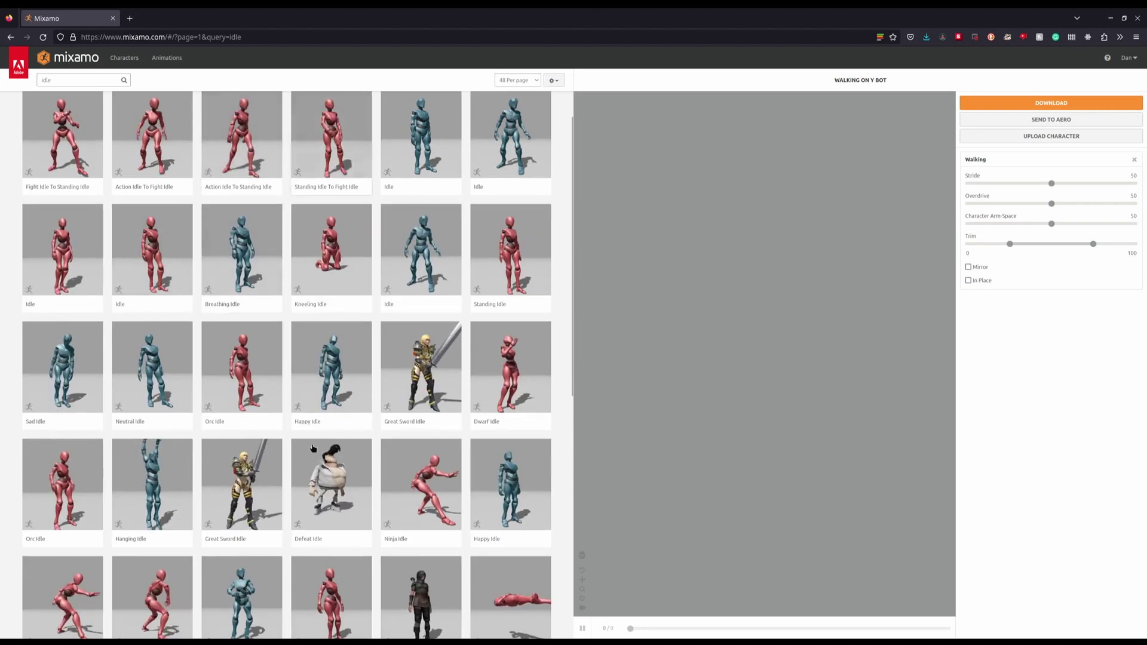
- Download the Breathing Idle animation as FBX Binary without skin, at 30 frames per second and no keyframe reduction
left_click(242, 273)
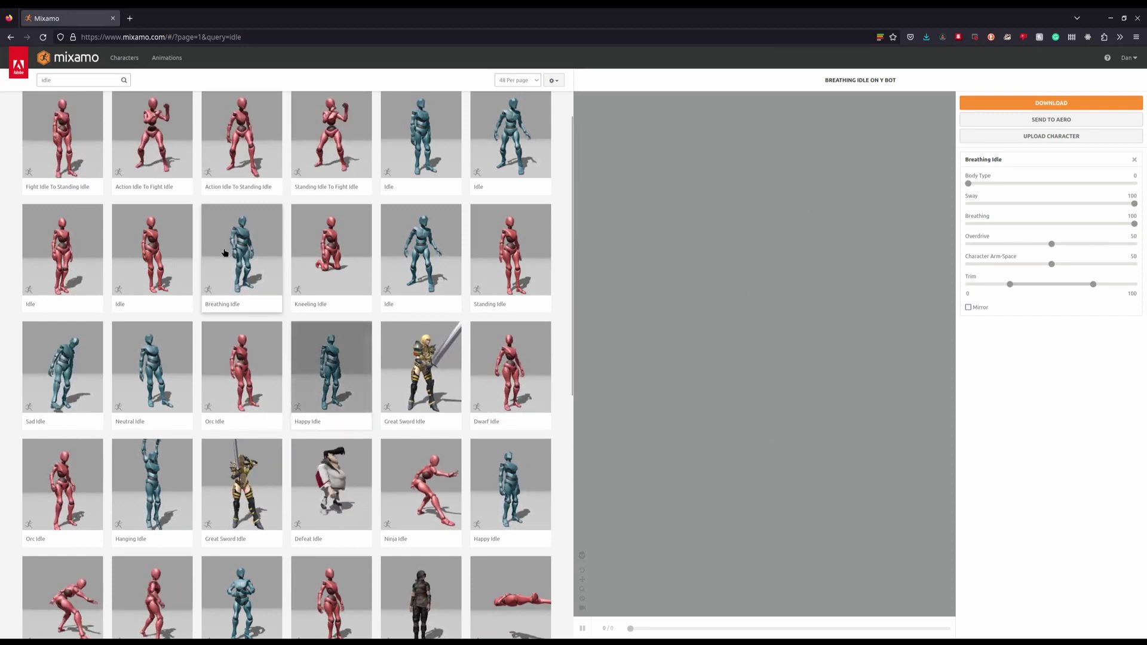
left_click(1013, 106)
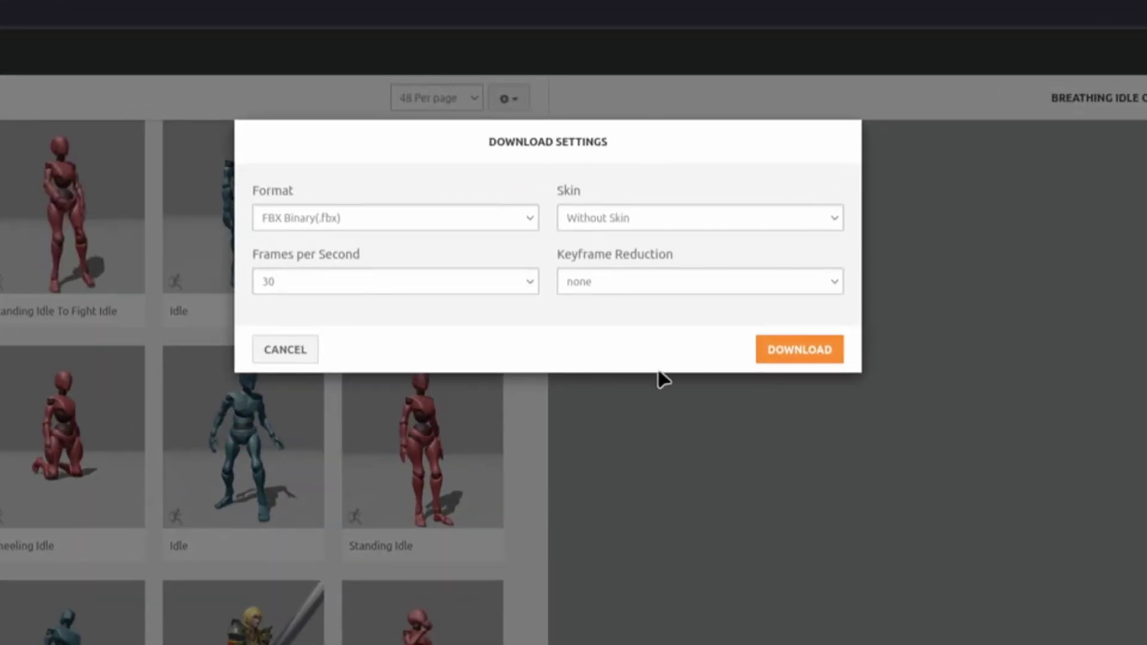
left_click(619, 213)
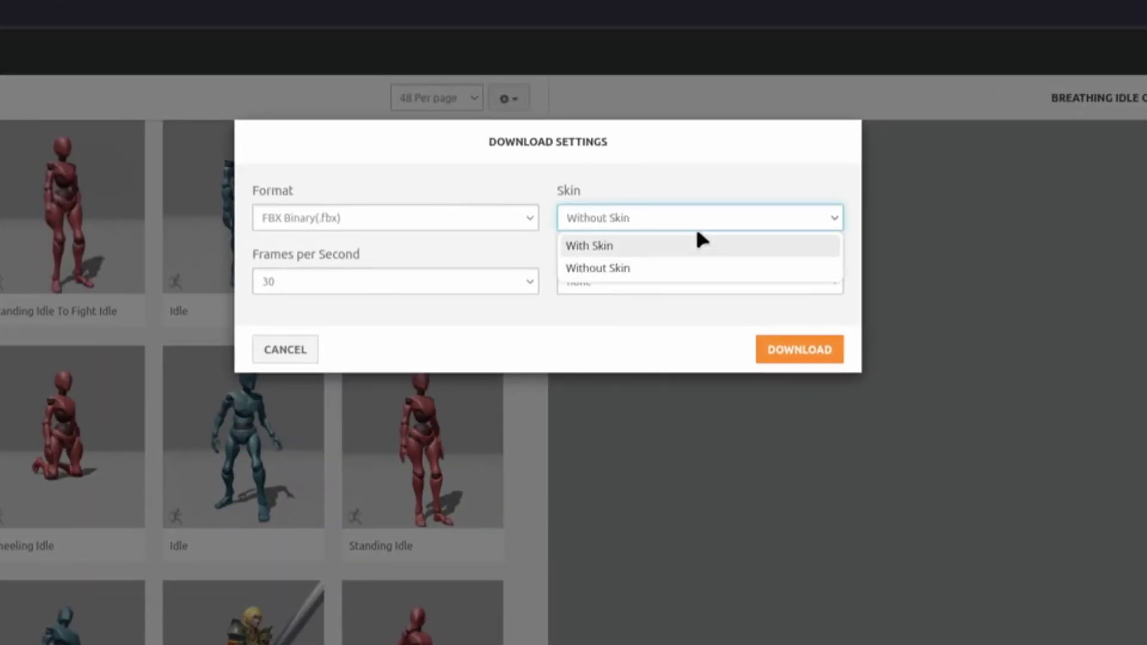
left_click(656, 206)
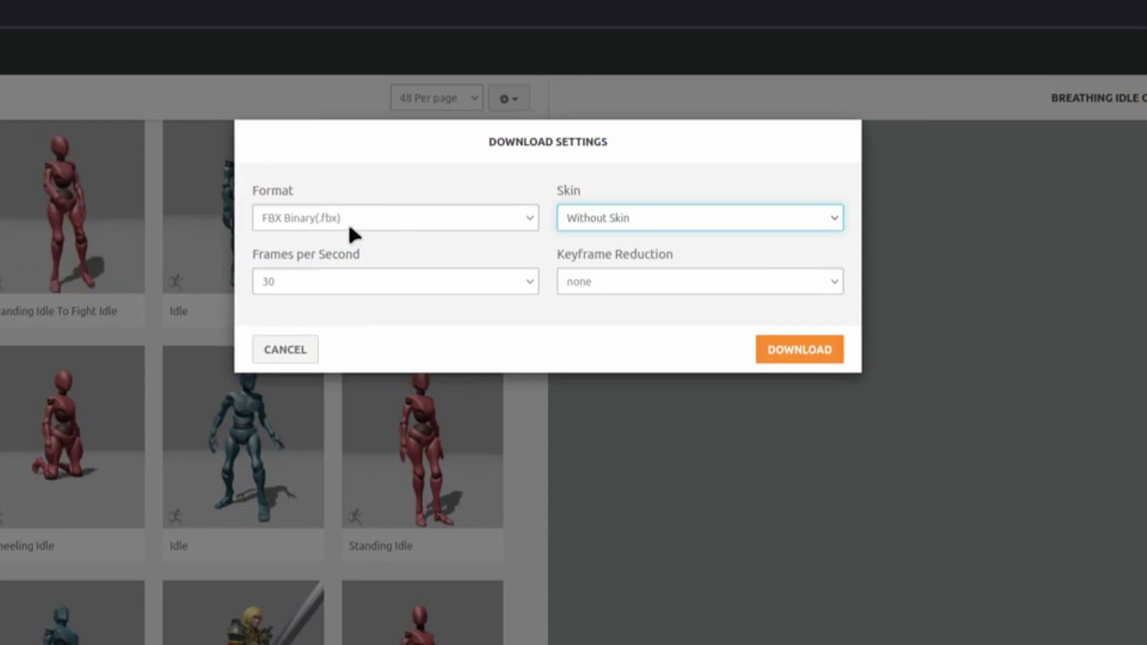
left_click(323, 281)
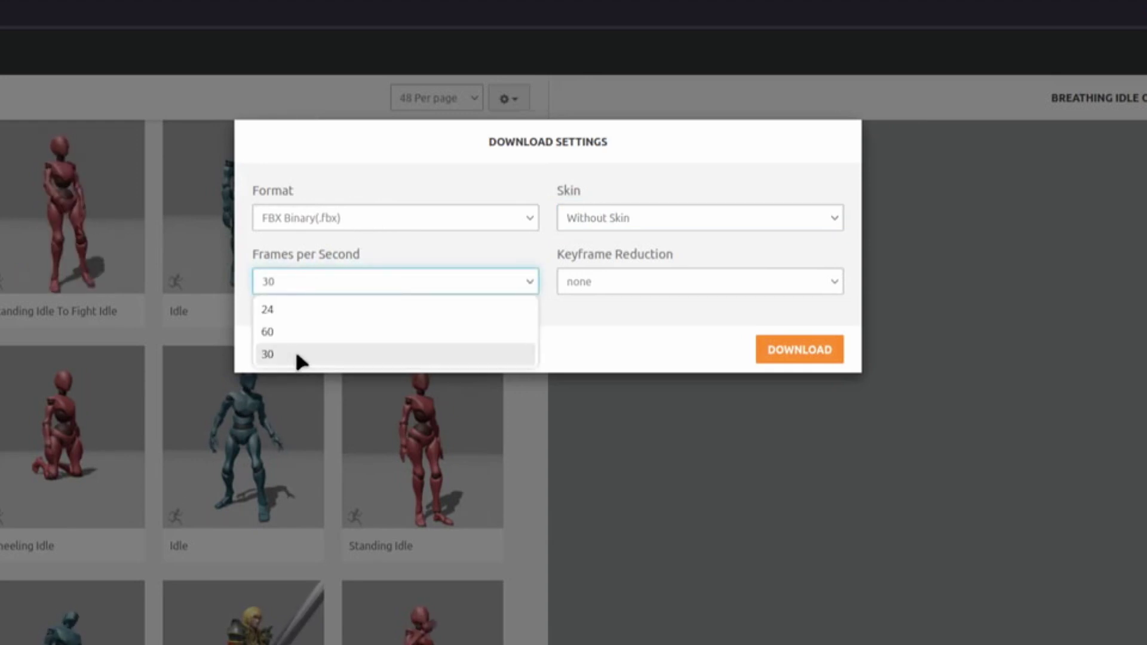
left_click(709, 377)
left_click(799, 349)
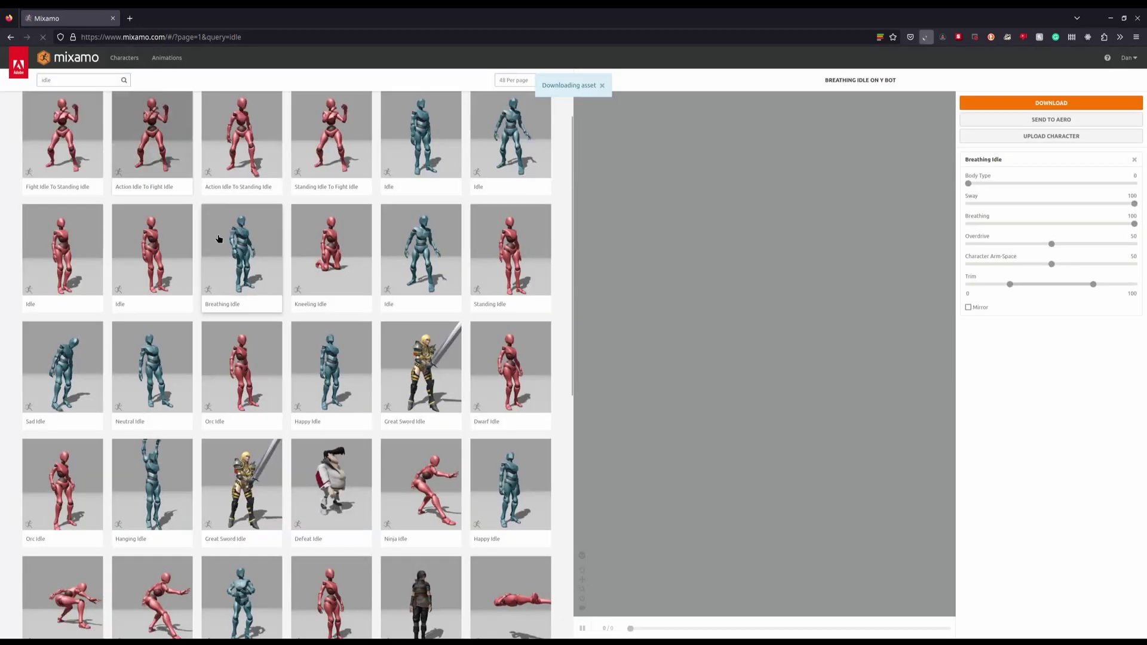
- Search the animations for "walk" and select the first Walking animation
scroll(218, 239, "up", 2)
double_click(48, 80)
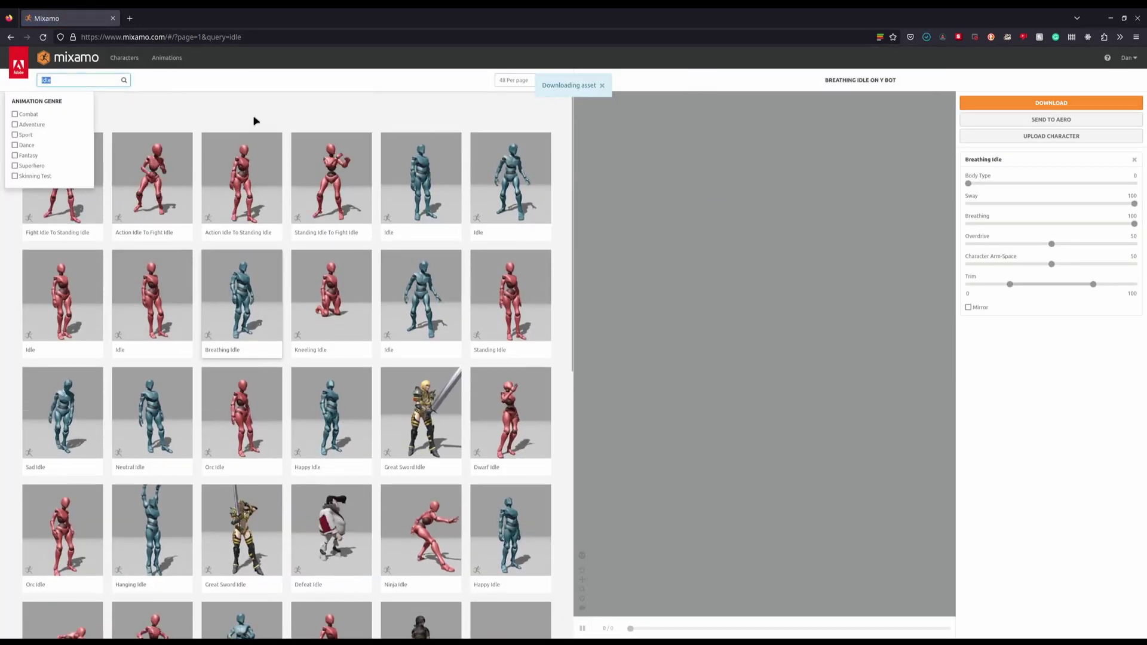
type("walk")
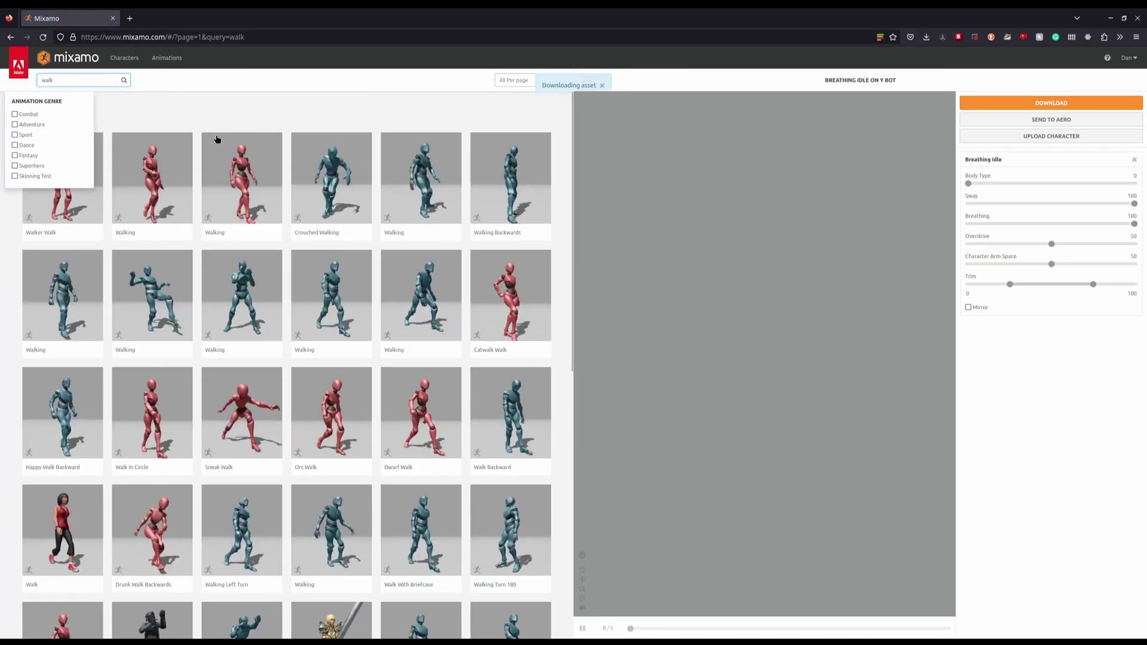
left_click(163, 160)
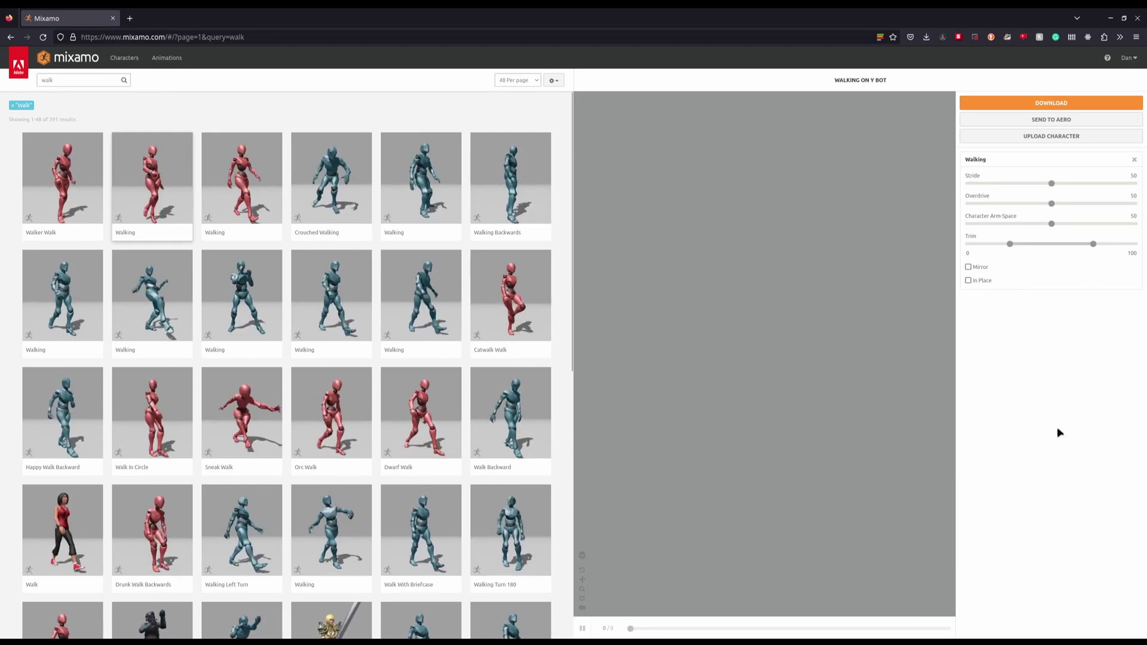
- Download the Breathing Idle animation as FBX Binary with skin, at 30 frames per second and no keyframe reduction
left_click(219, 294)
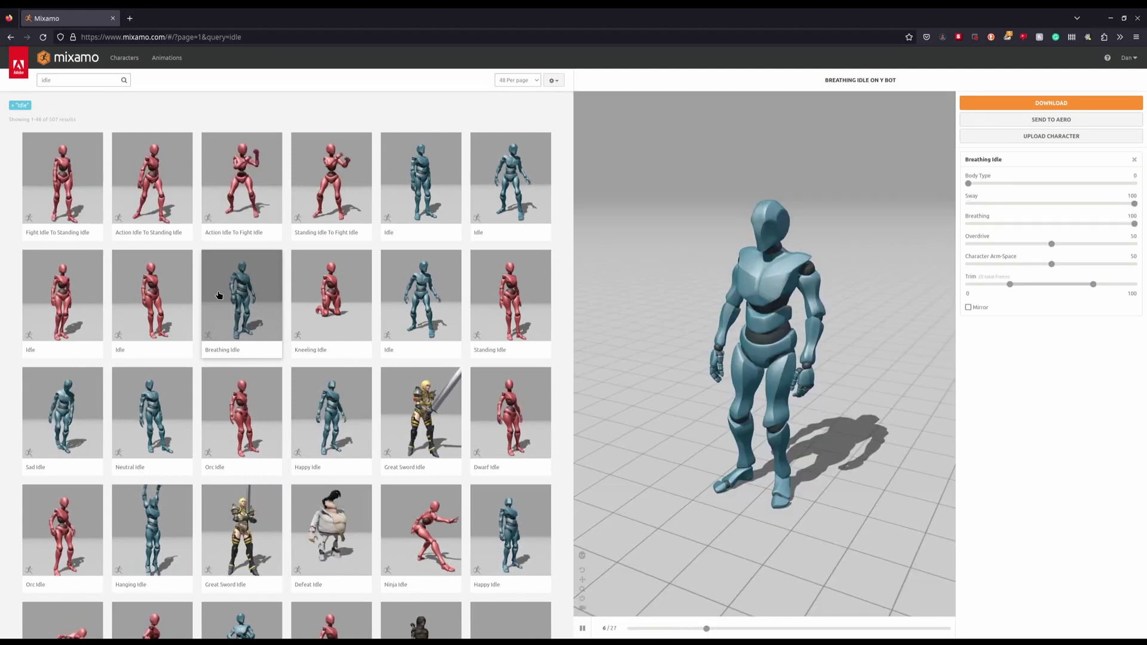
left_click(1051, 103)
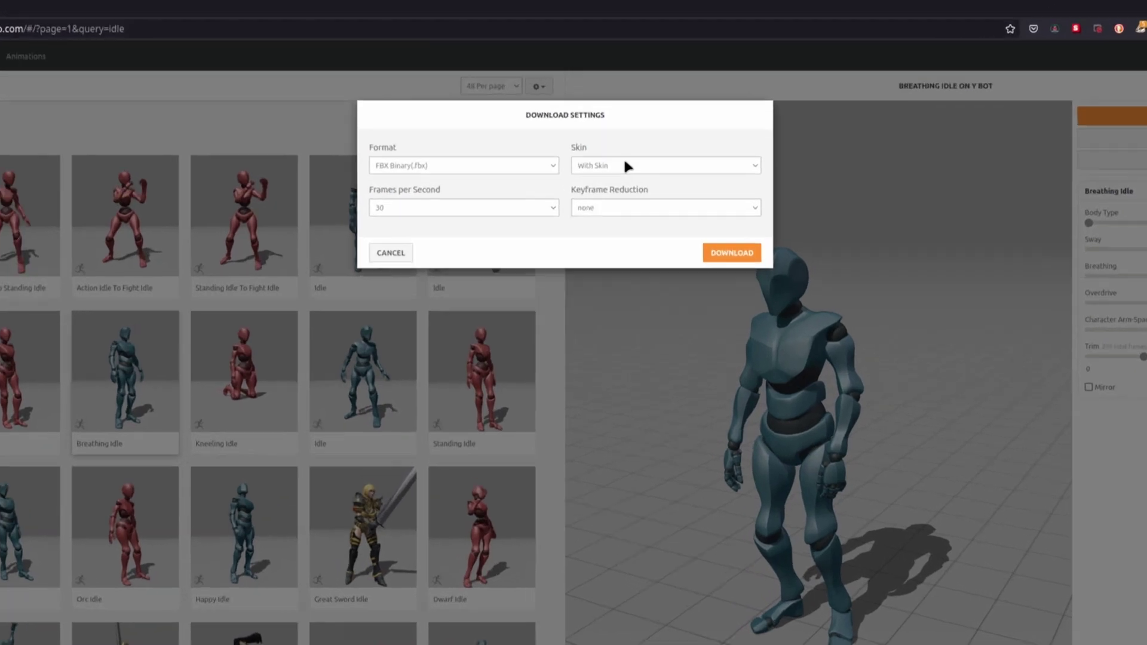
left_click(608, 138)
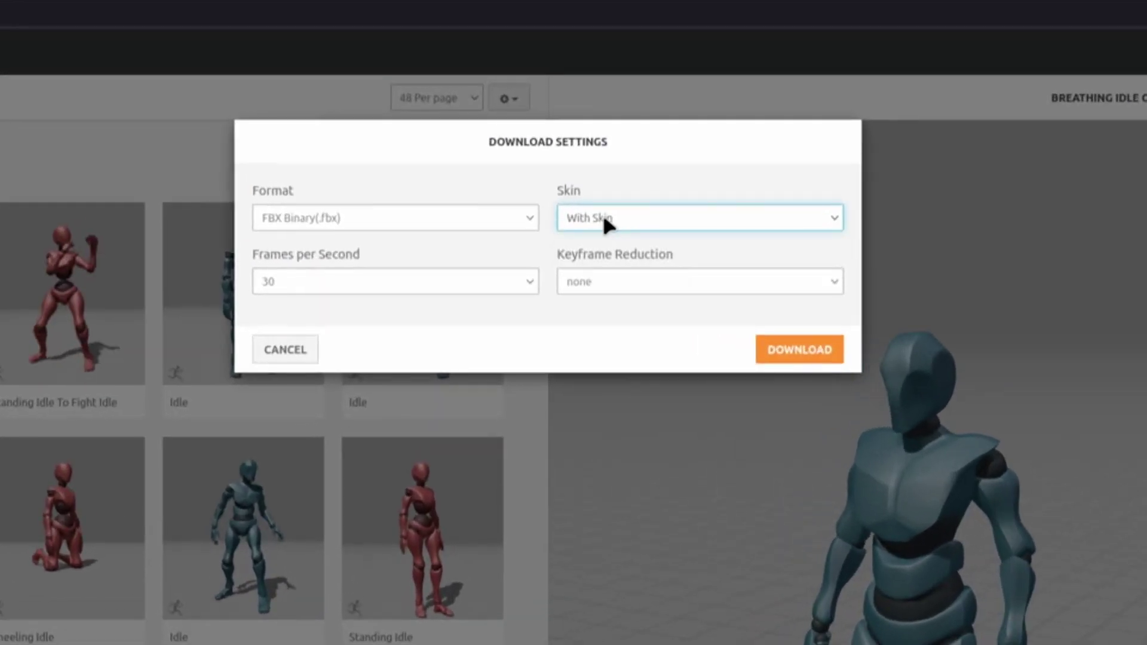
left_click(776, 349)
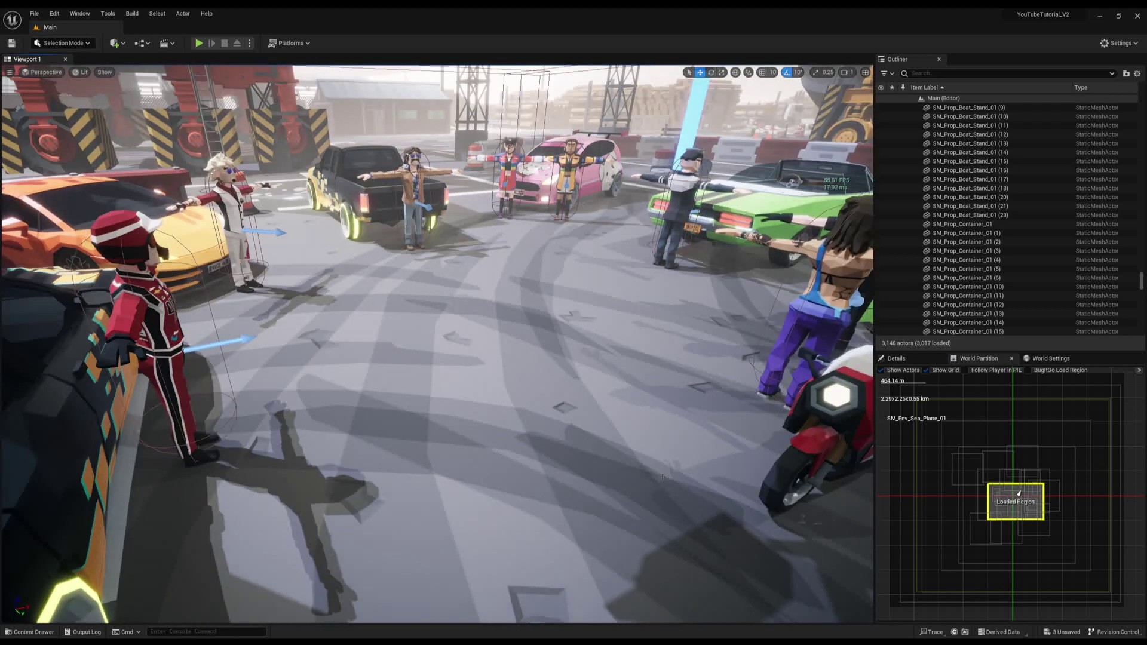
- Switch to Unreal Editor and create a folder named Animations in the project's Content folder
key("ctrl+space")
left_click(42, 390)
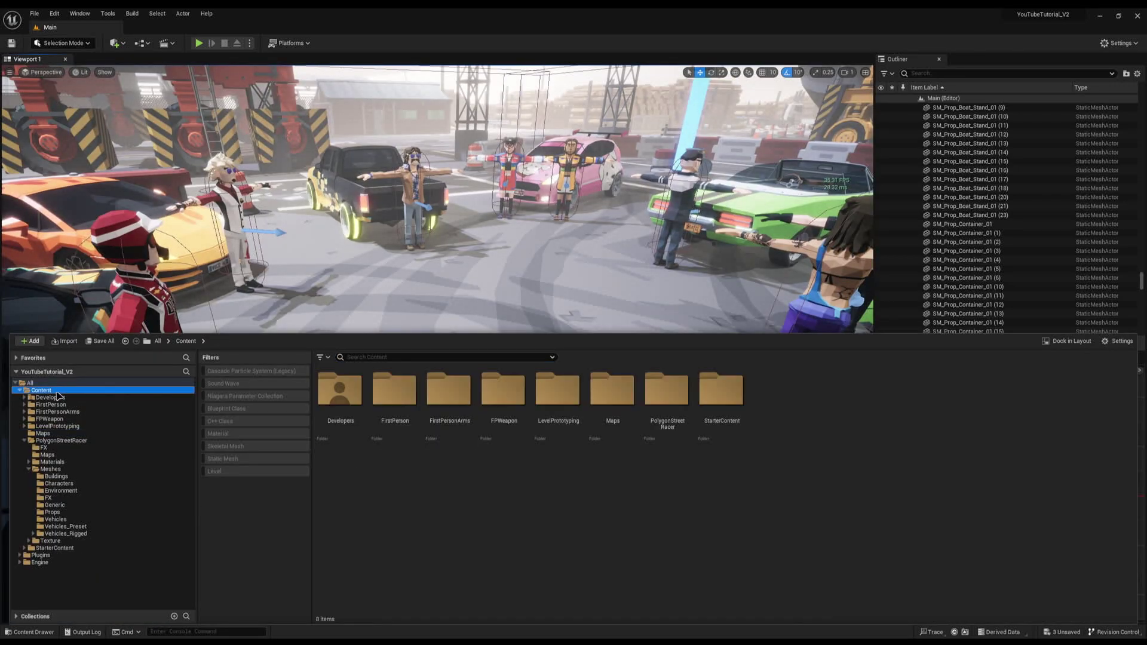
right_click(507, 491)
left_click(554, 196)
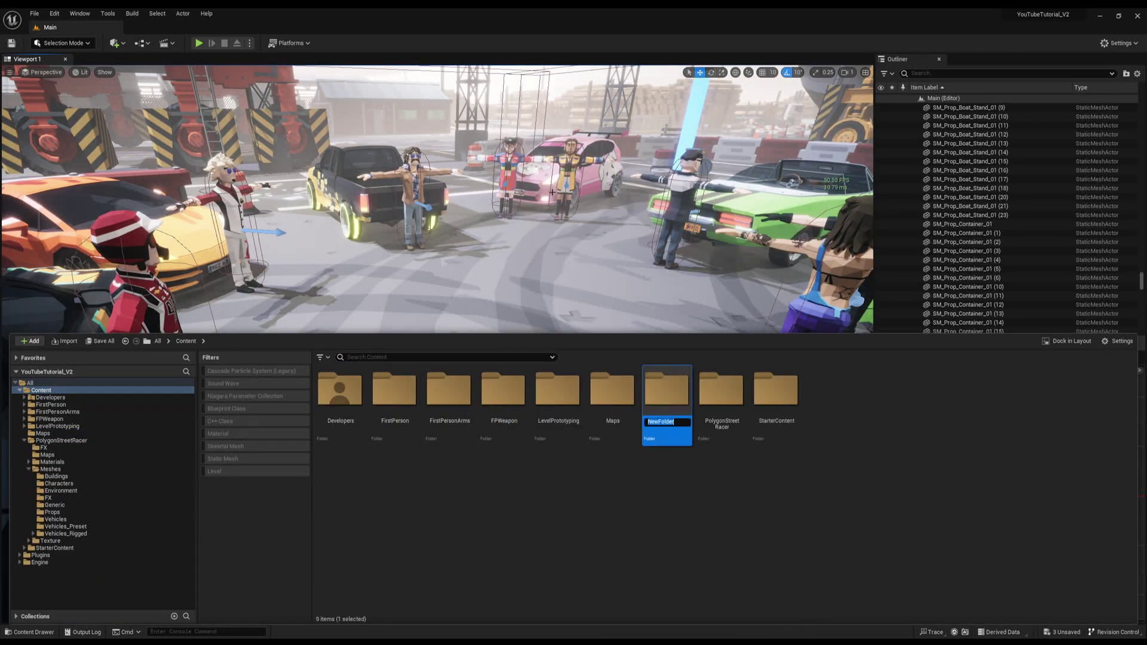
type("Animations")
key("Return")
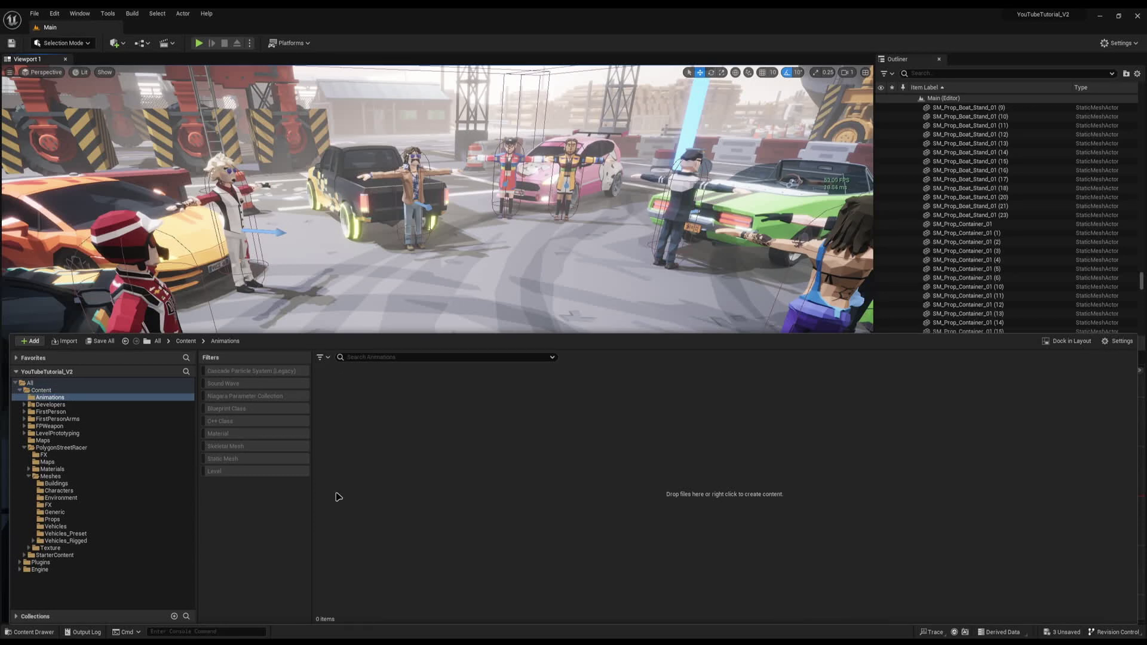
- Create a subfolder named Mixamo inside the Animations folder and open it
right_click(339, 496)
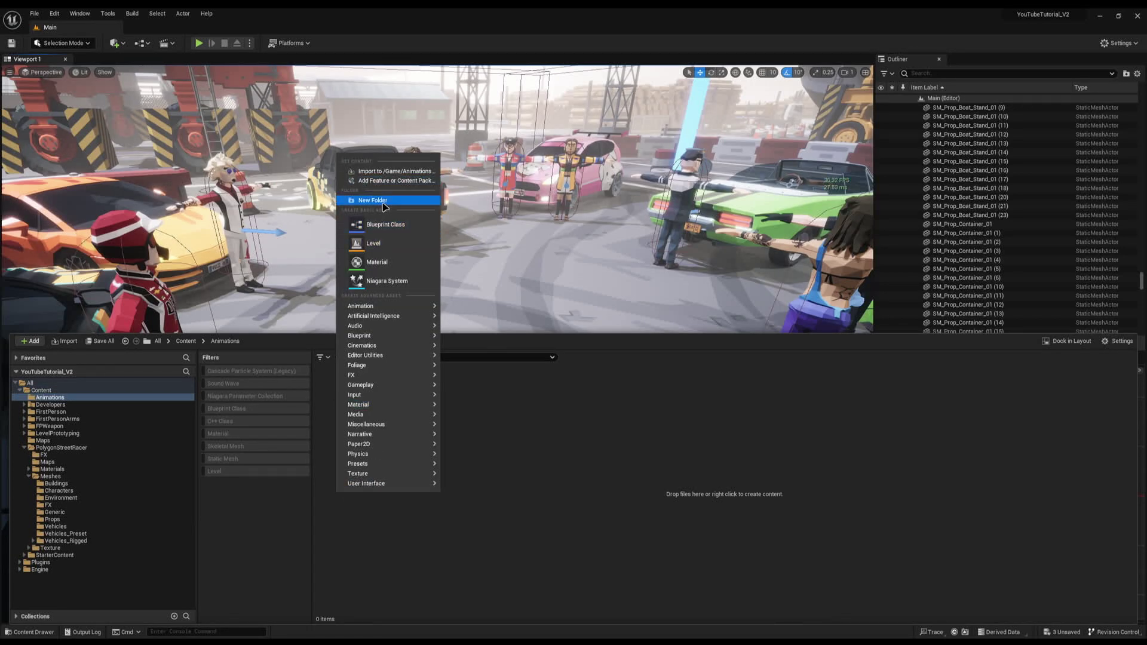
left_click(382, 200)
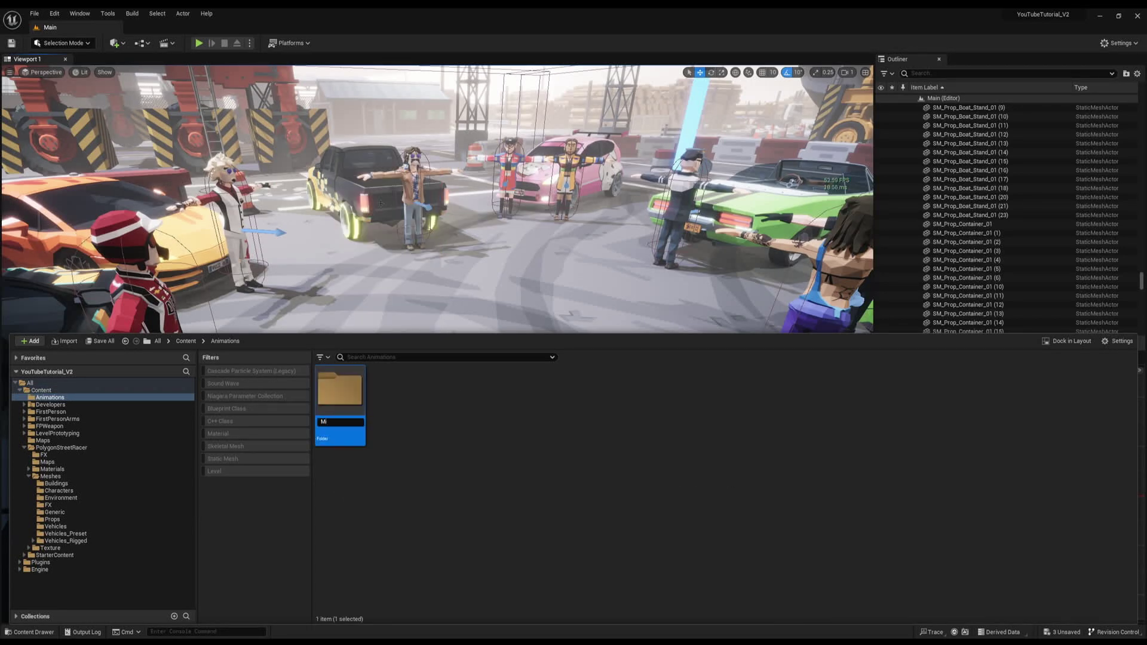
type("Mixamo")
key("Return")
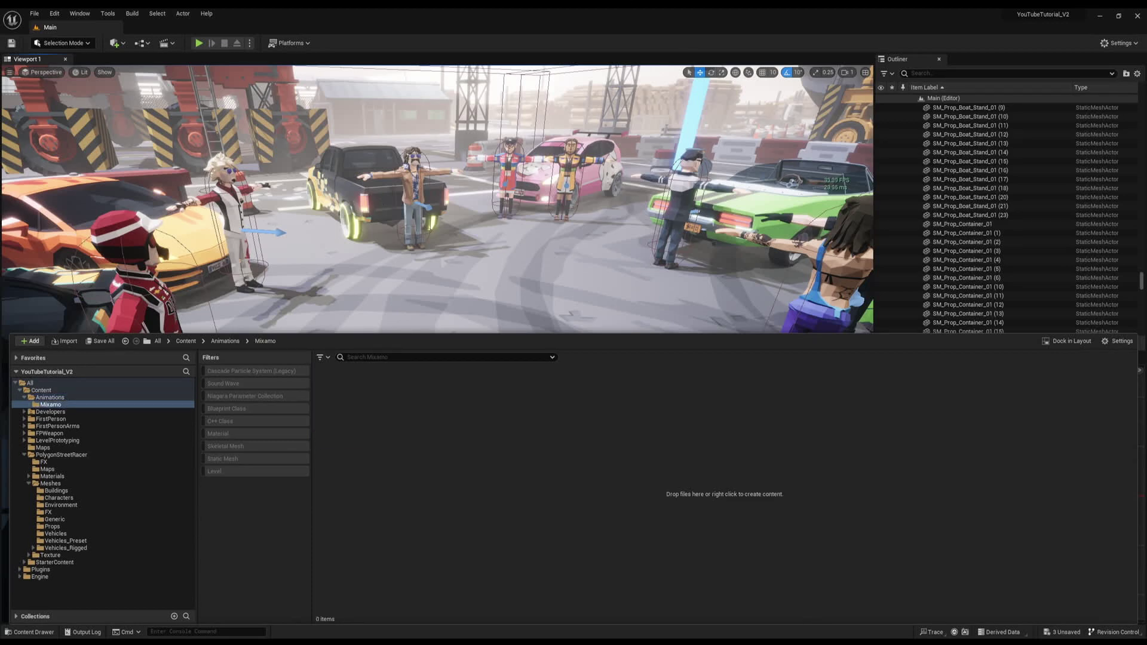
- Import Breathing Idle.fbx into the Mixamo folder with its mesh and animations and no existing skeleton, and preview the Breathing_Idle_Anim_mixamo_com sequence
right_click(484, 412)
left_click(547, 159)
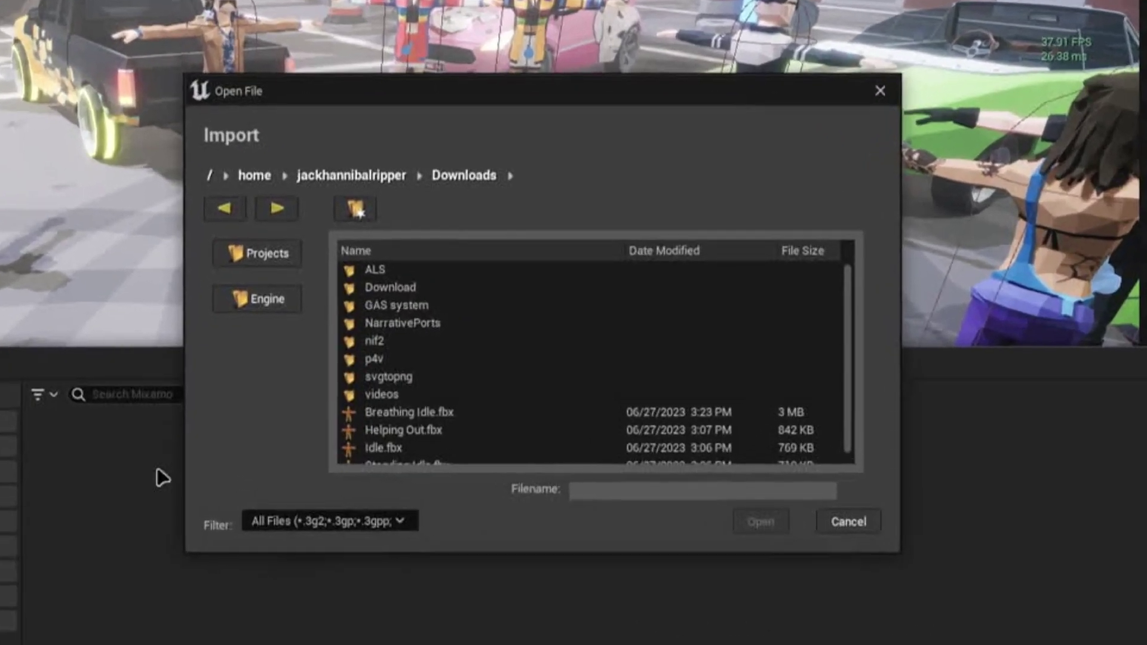
scroll(418, 388, "down", 1)
left_click(456, 399)
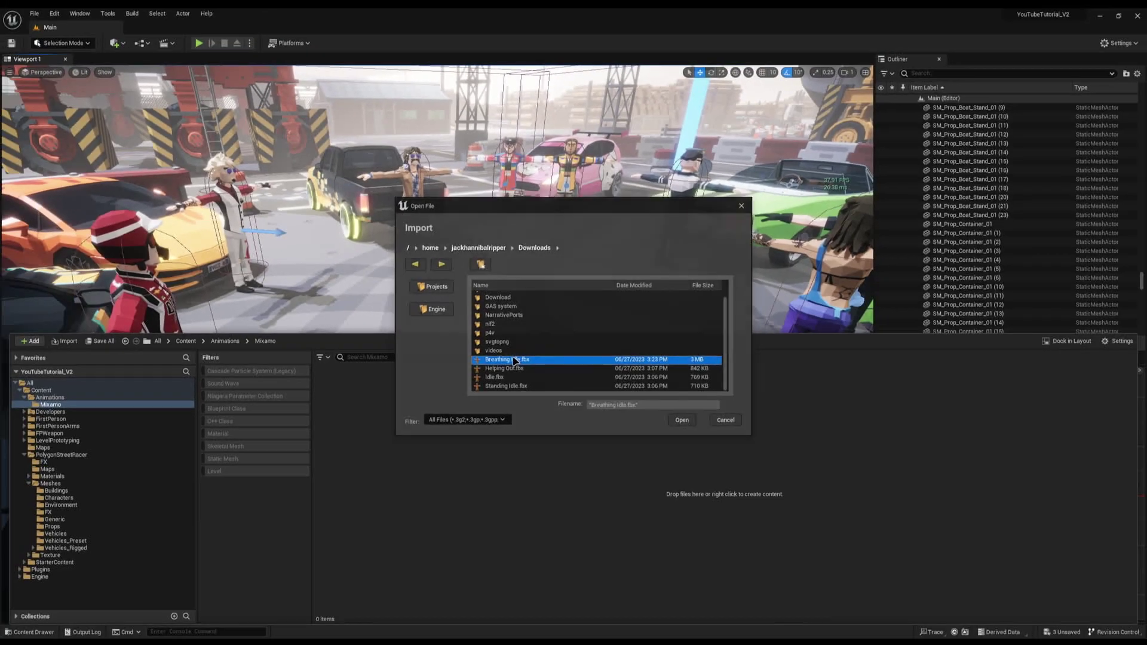
double_click(515, 360)
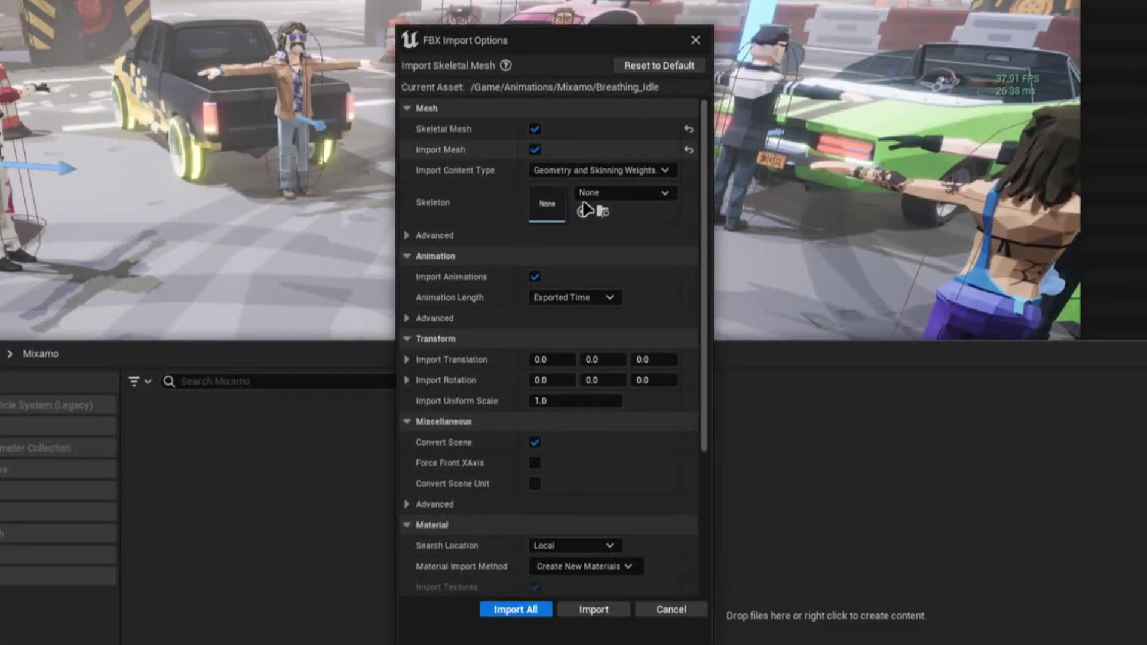
left_click(514, 609)
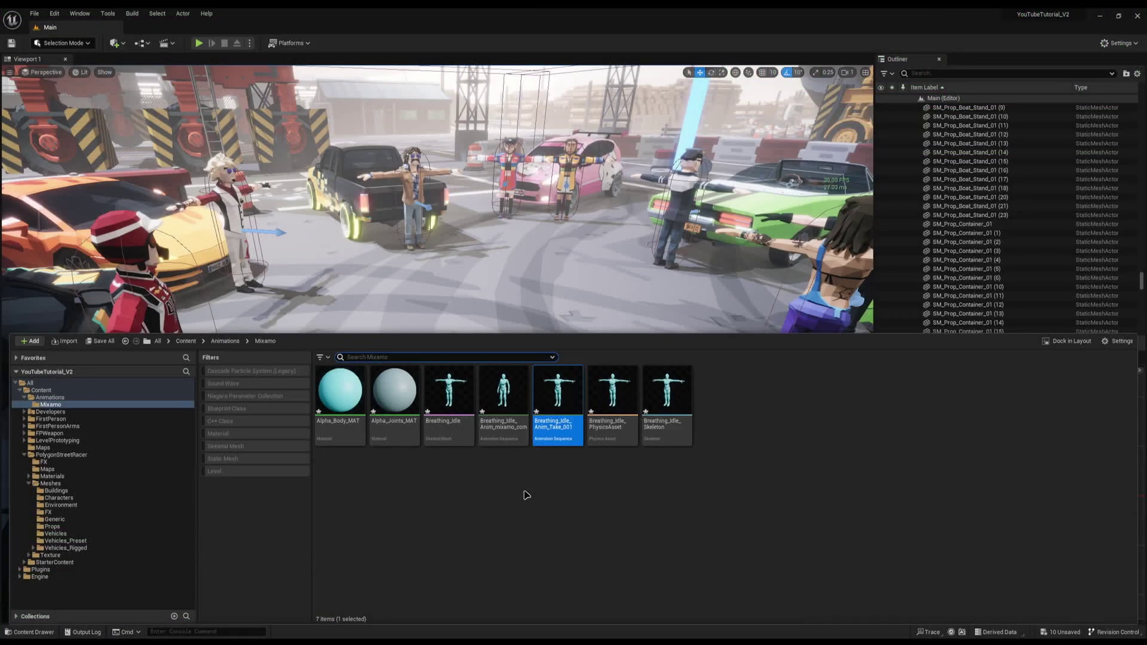
double_click(503, 394)
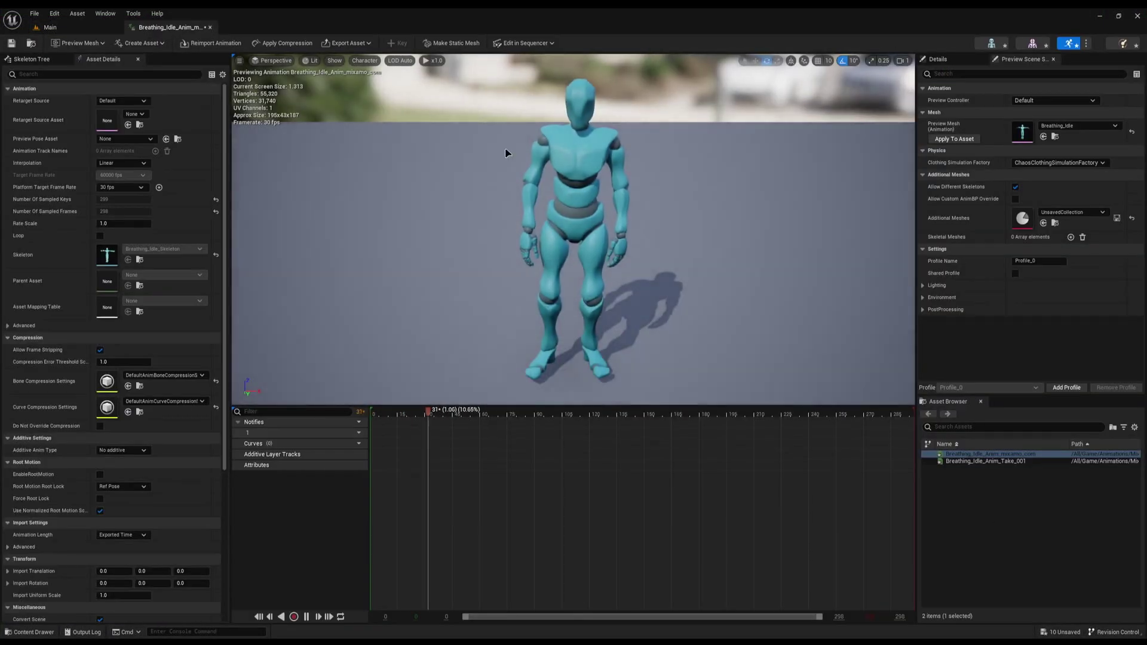
left_click(209, 27)
- Import Helping Out.fbx, Idle.fbx and Standing Idle.fbx into the Mixamo folder, using Breathing_Idle_Skeleton as their skeleton
key("ctrl+space")
right_click(391, 519)
mouse_move(441, 437)
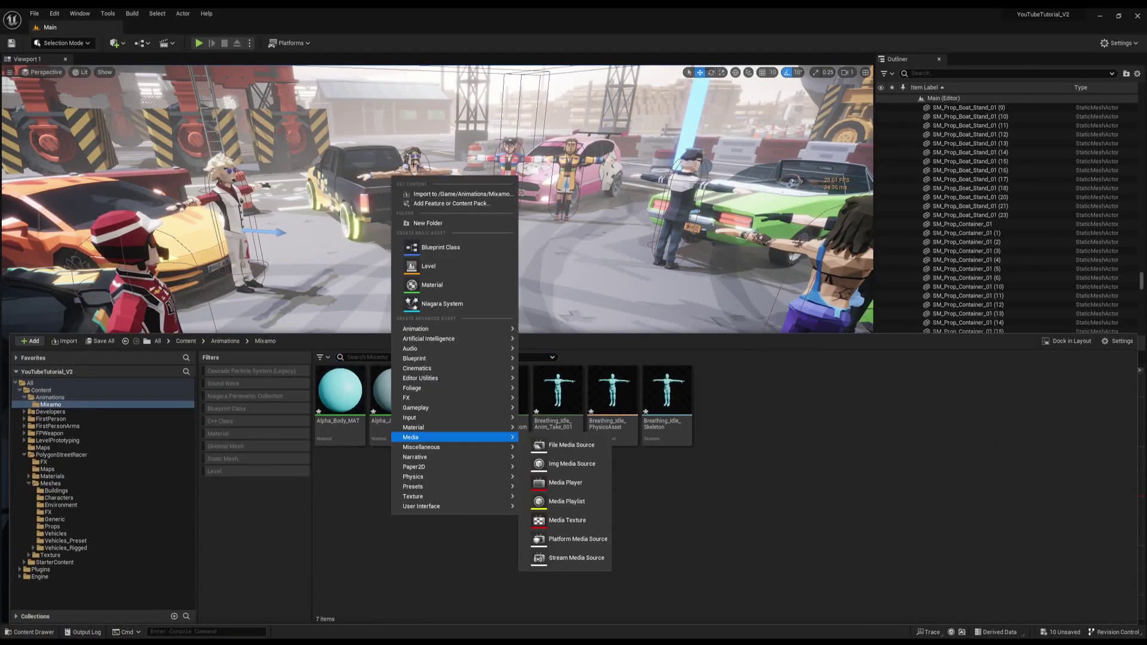
left_click(460, 194)
scroll(525, 349, "down", 1)
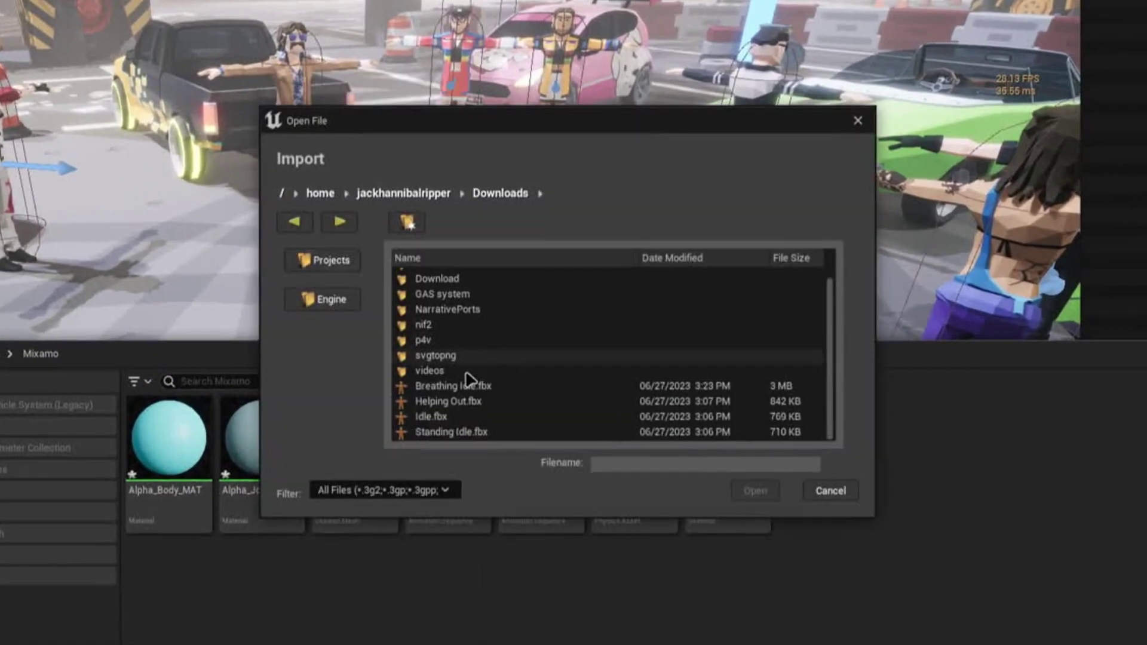
double_click(445, 402)
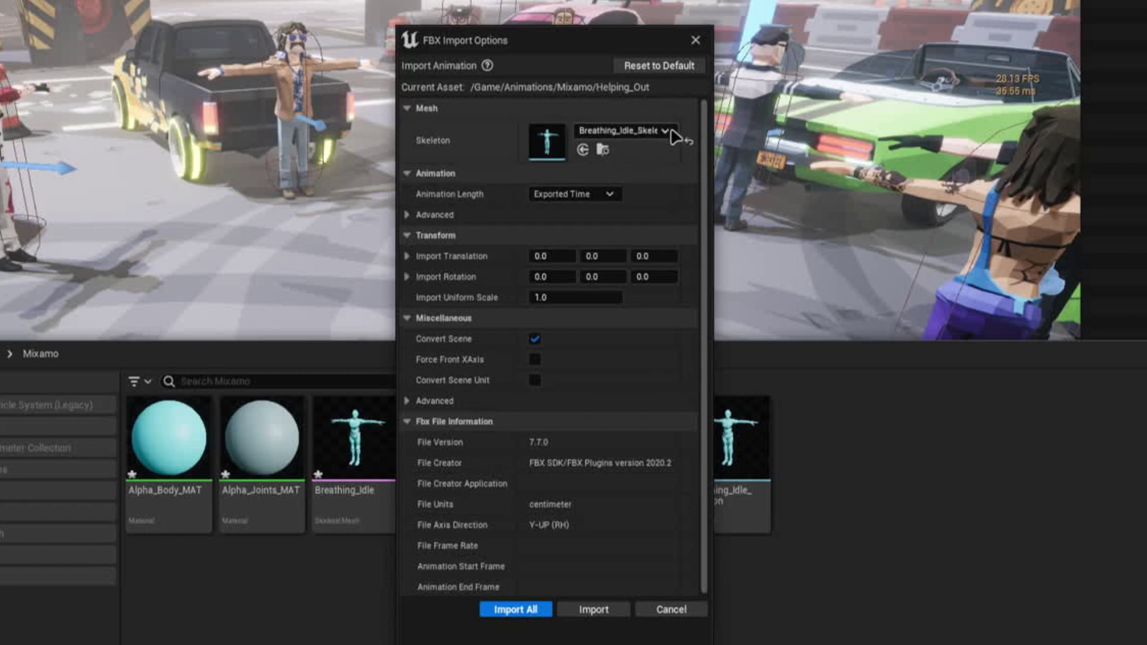
left_click(519, 606)
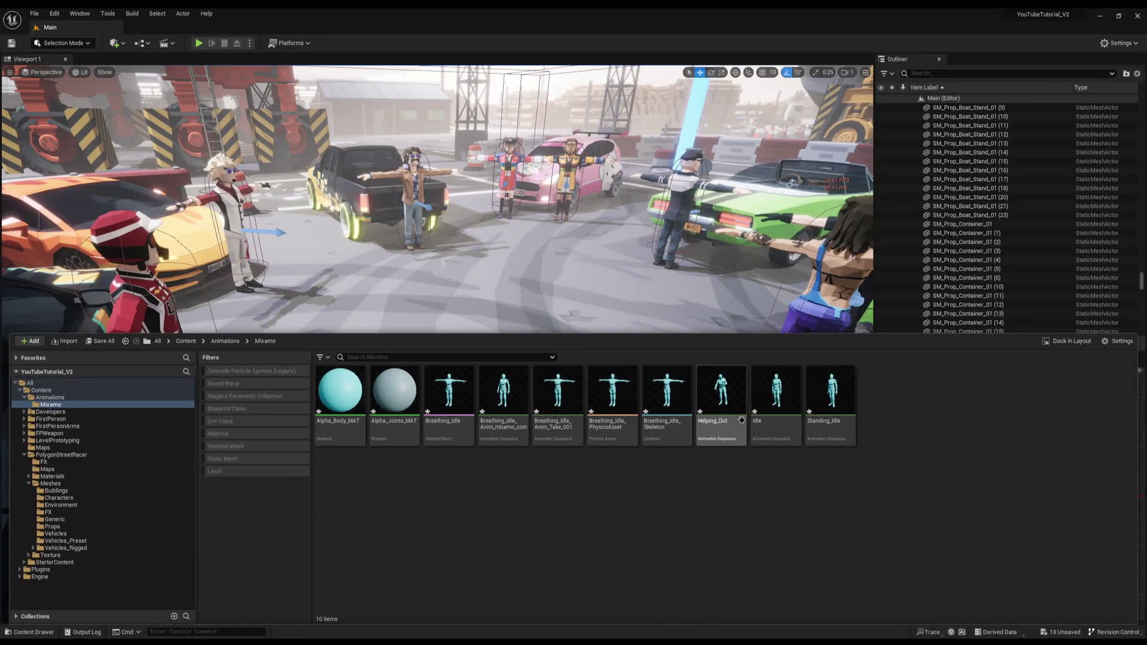
- Preview the imported Helping_Out animation on the Breathing_Idle mesh
double_click(721, 393)
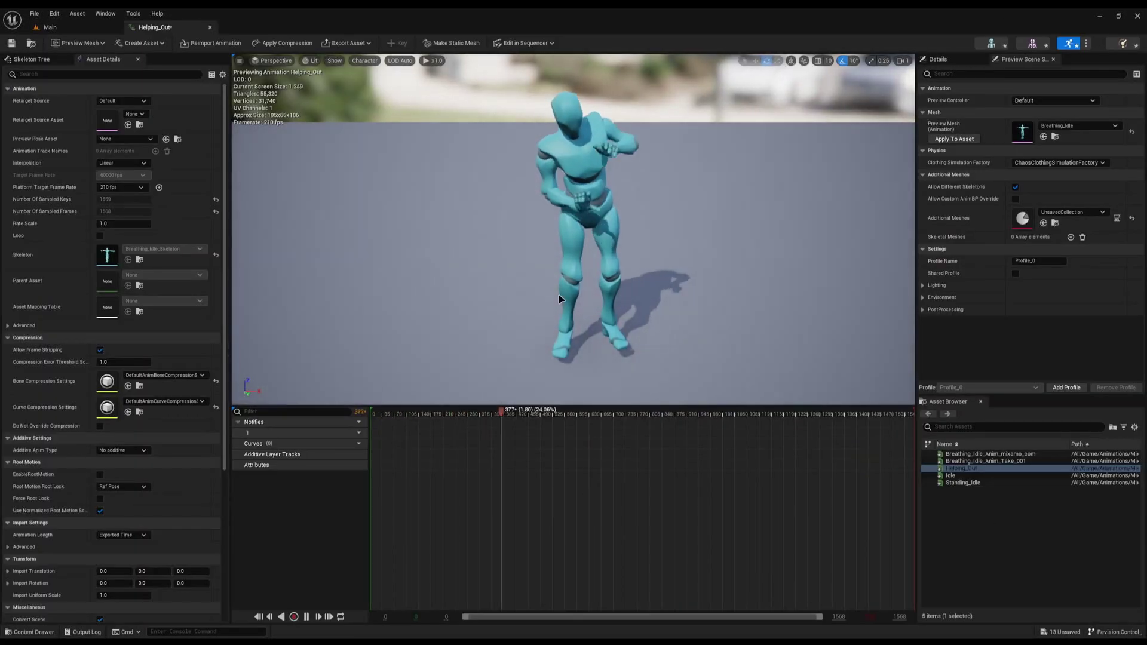
left_click_drag(597, 259, 621, 281, "alt")
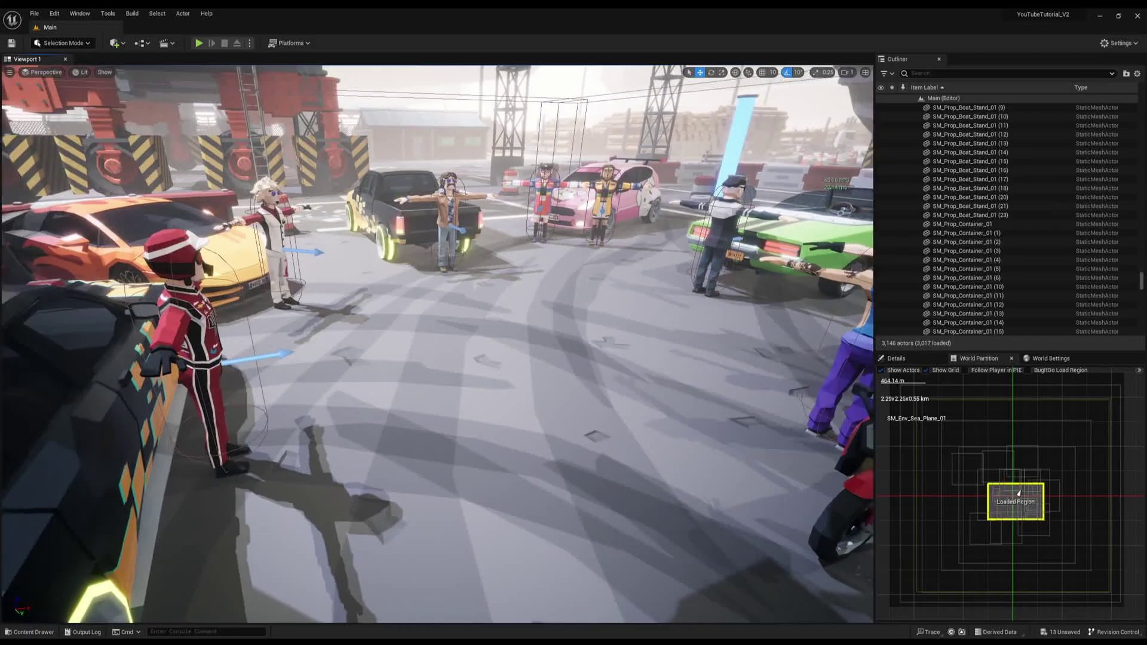
- Open the Breathing_Idle skeletal mesh and examine its skeleton with the Hips bone selected
key("ctrl+space")
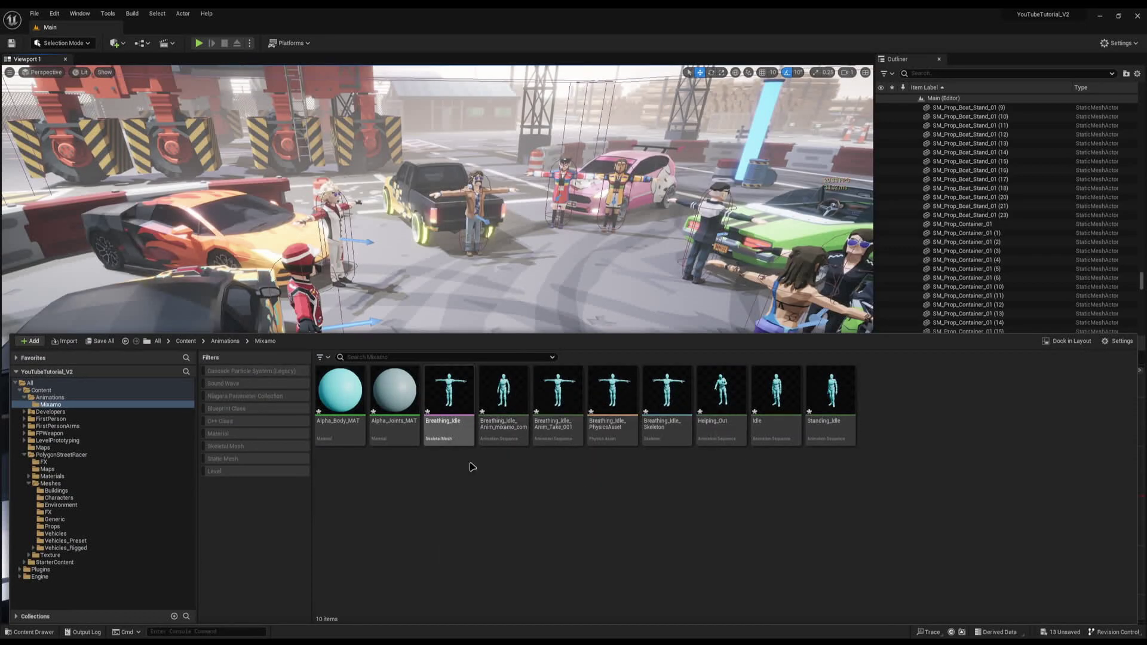
double_click(448, 421)
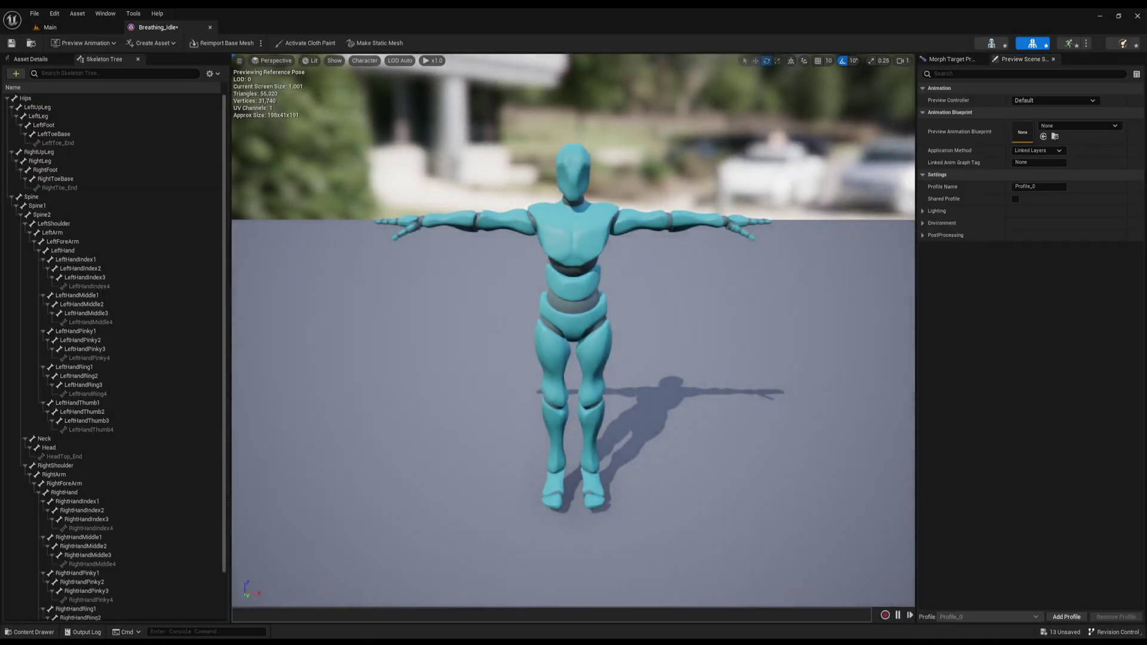
left_click_drag(477, 281, 573, 281, "alt")
left_click(26, 98)
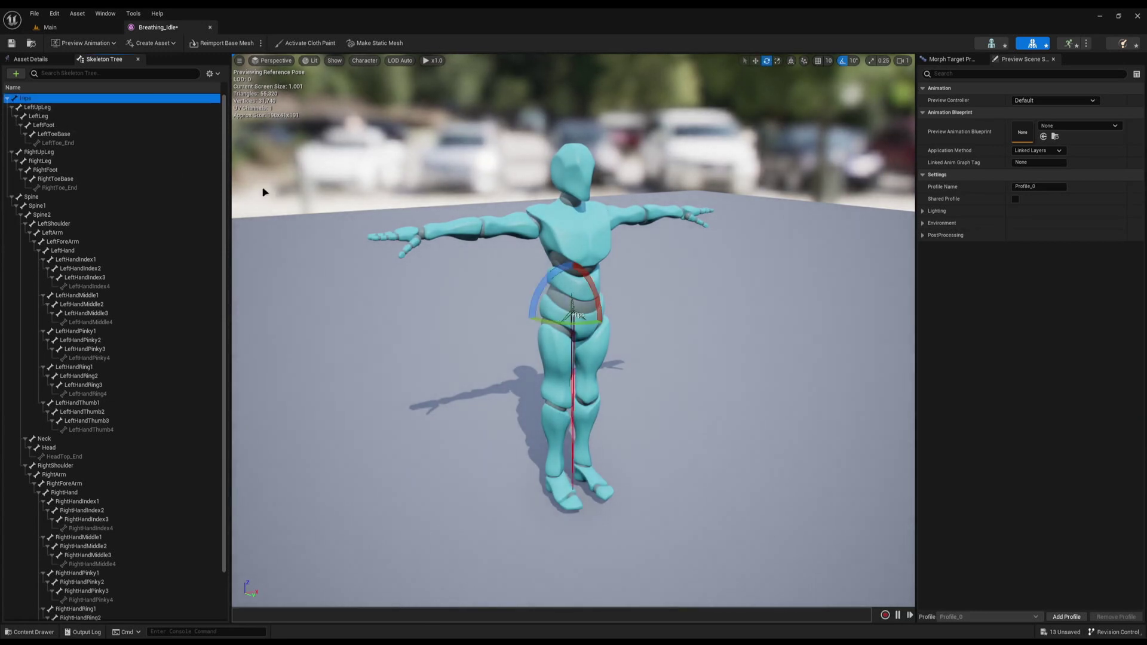
- Return to the Main level, select the red race-suit character beside the black car and show its details
left_click(84, 30)
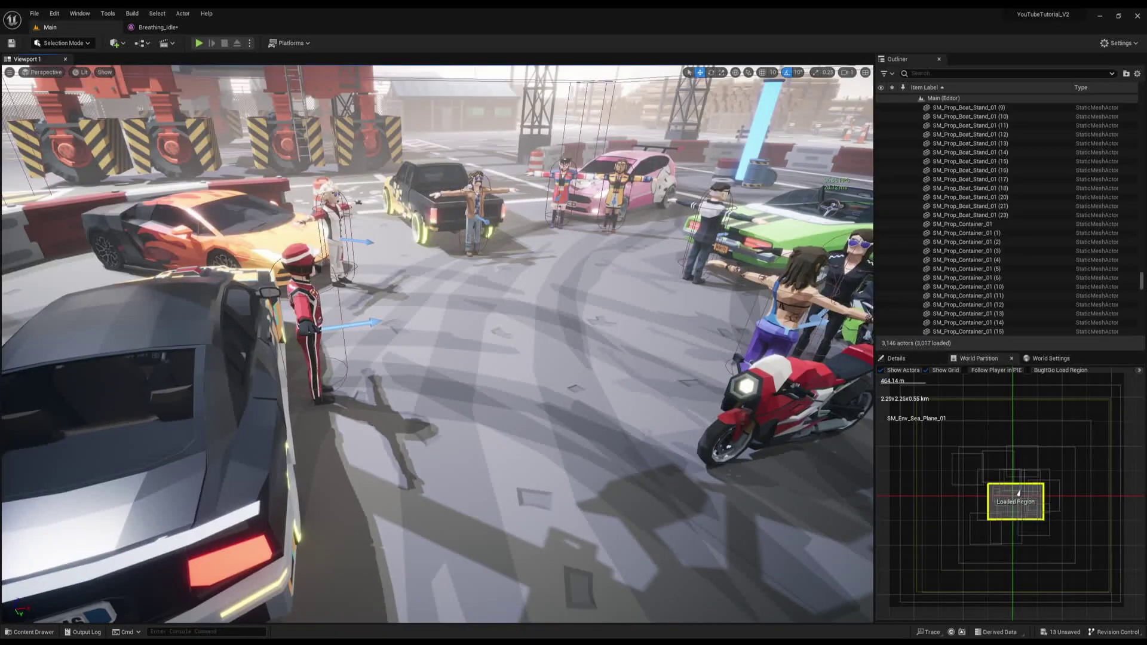
left_click(325, 293)
left_click(894, 358)
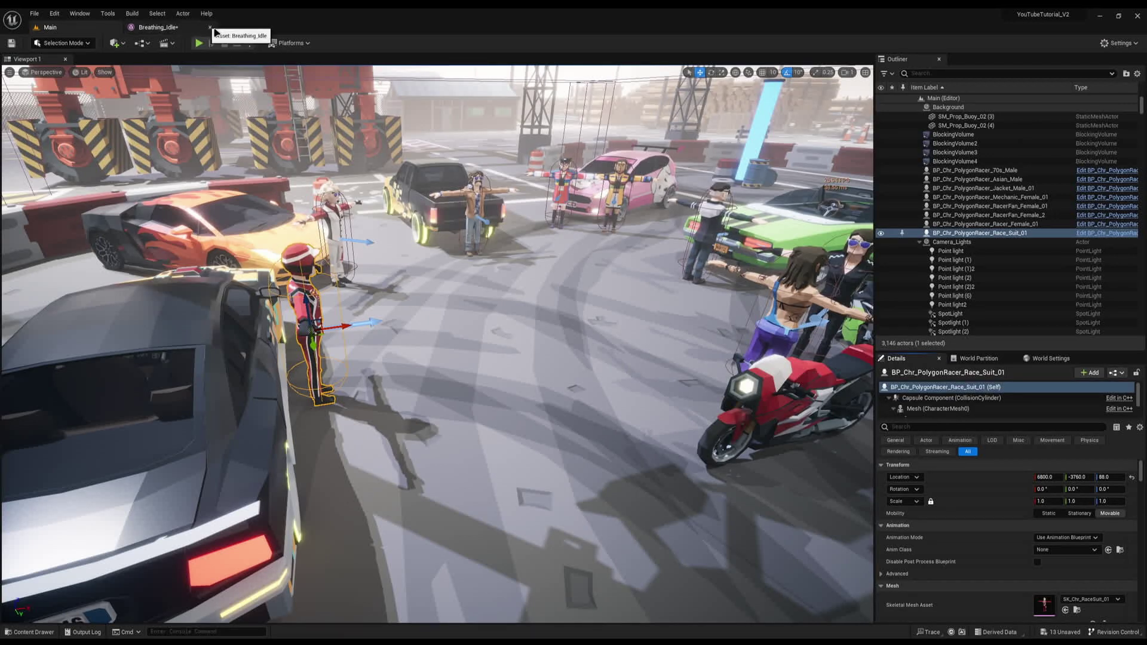
- Create an IK Rig asset named ikrig_Mixamo in the Mixamo folder and open it
key("ctrl+space")
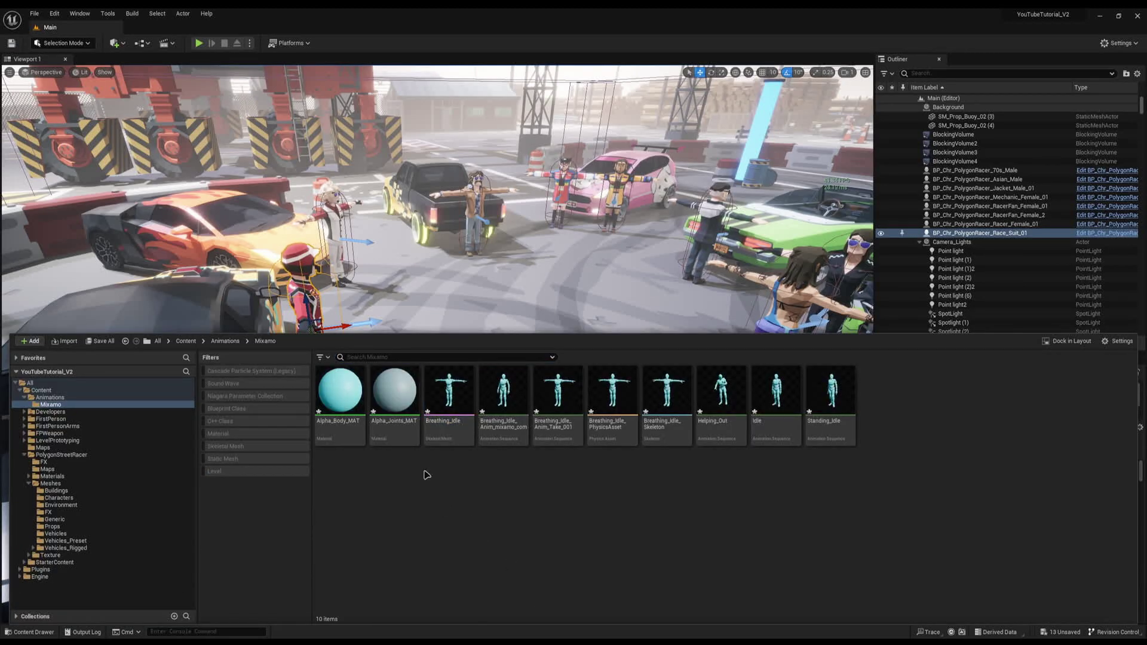
right_click(440, 501)
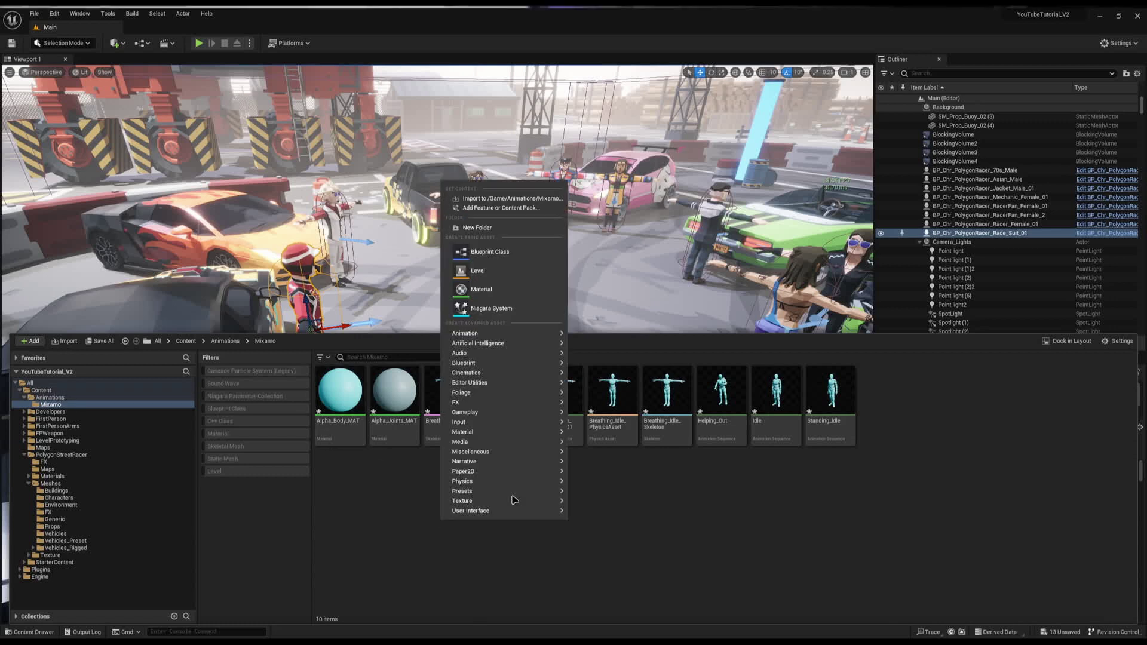
mouse_move(500, 334)
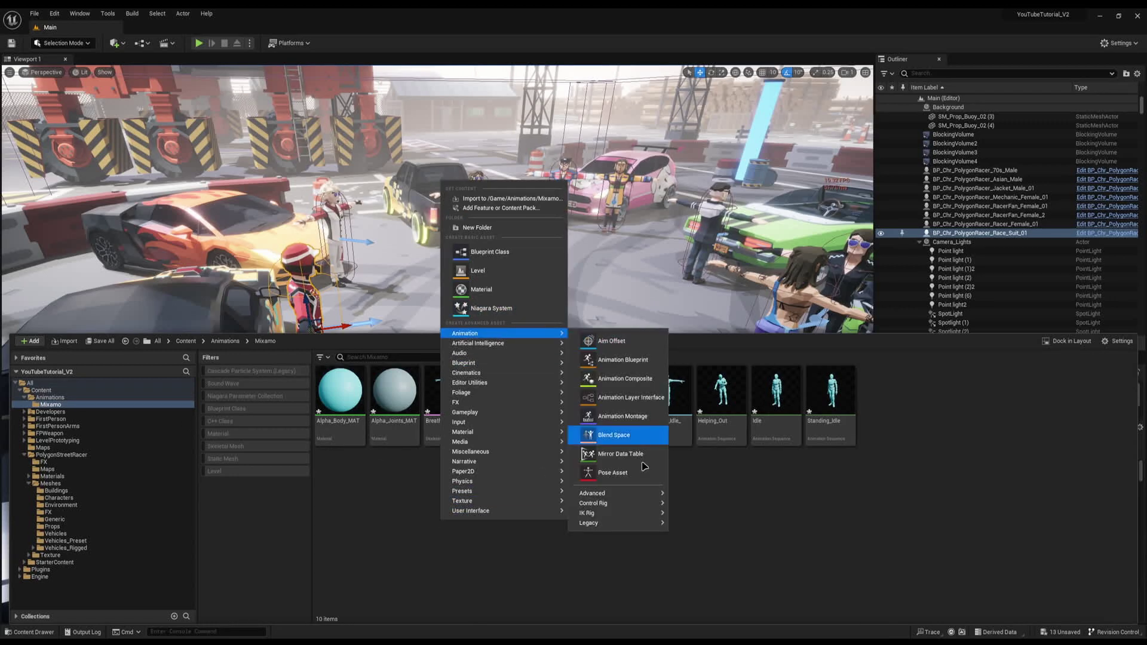
mouse_move(618, 513)
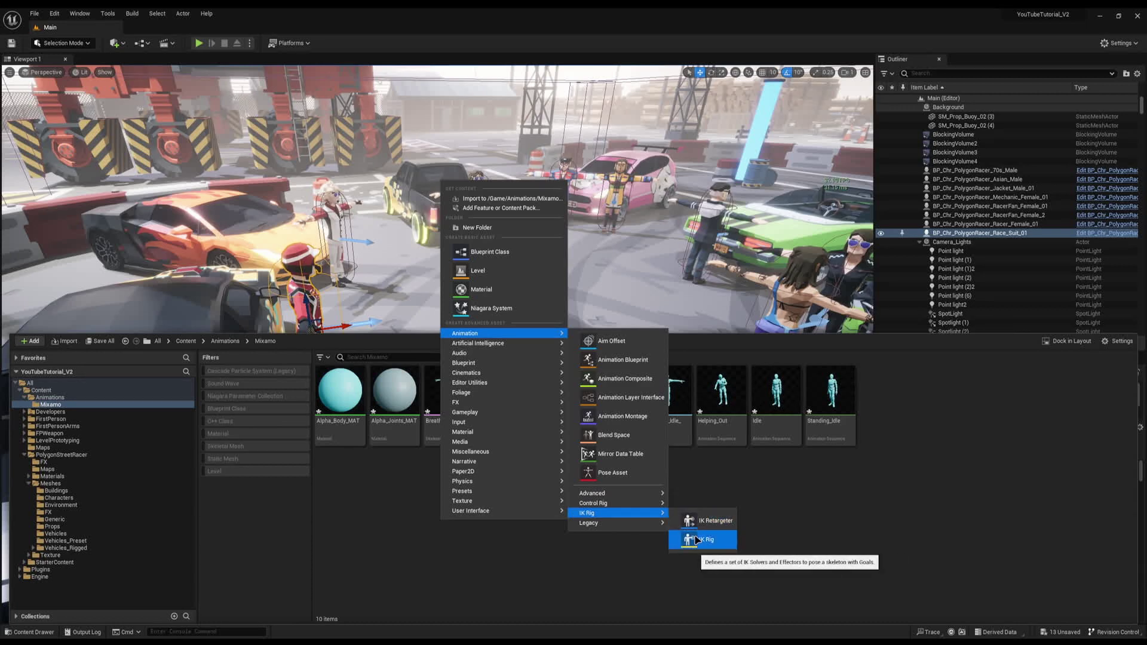
left_click(702, 540)
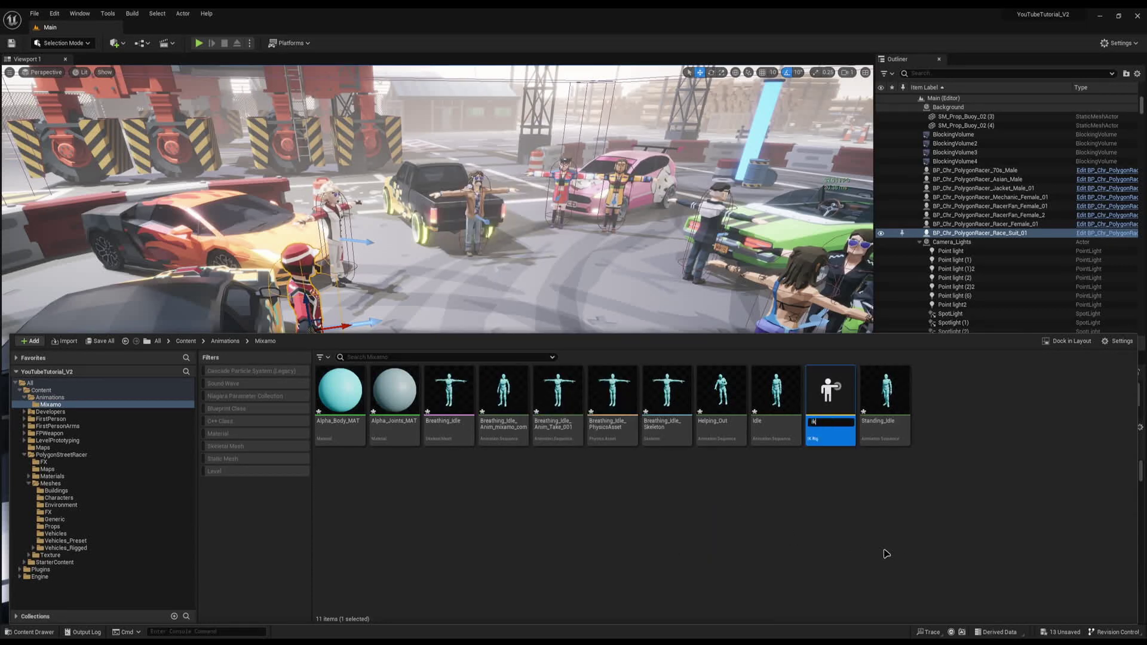
key("Return")
double_click(840, 431)
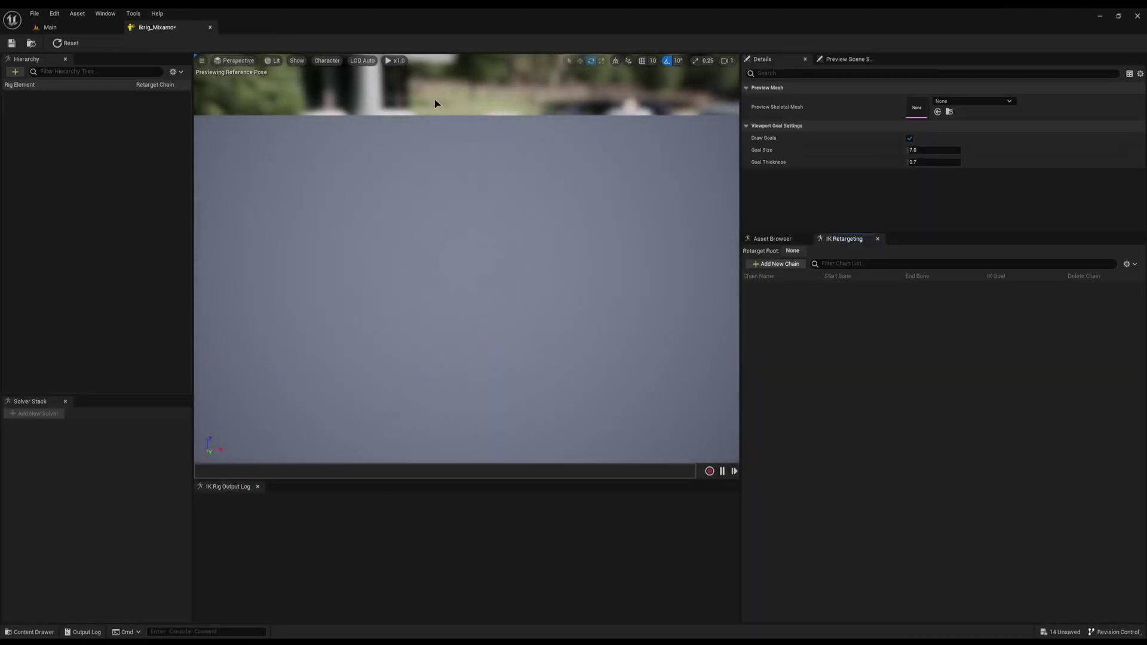
- Assign the Breathing_Idle skeletal mesh as the preview mesh of the ikrig_Mixamo rig
left_click(988, 102)
left_click(956, 469)
key("ctrl+space")
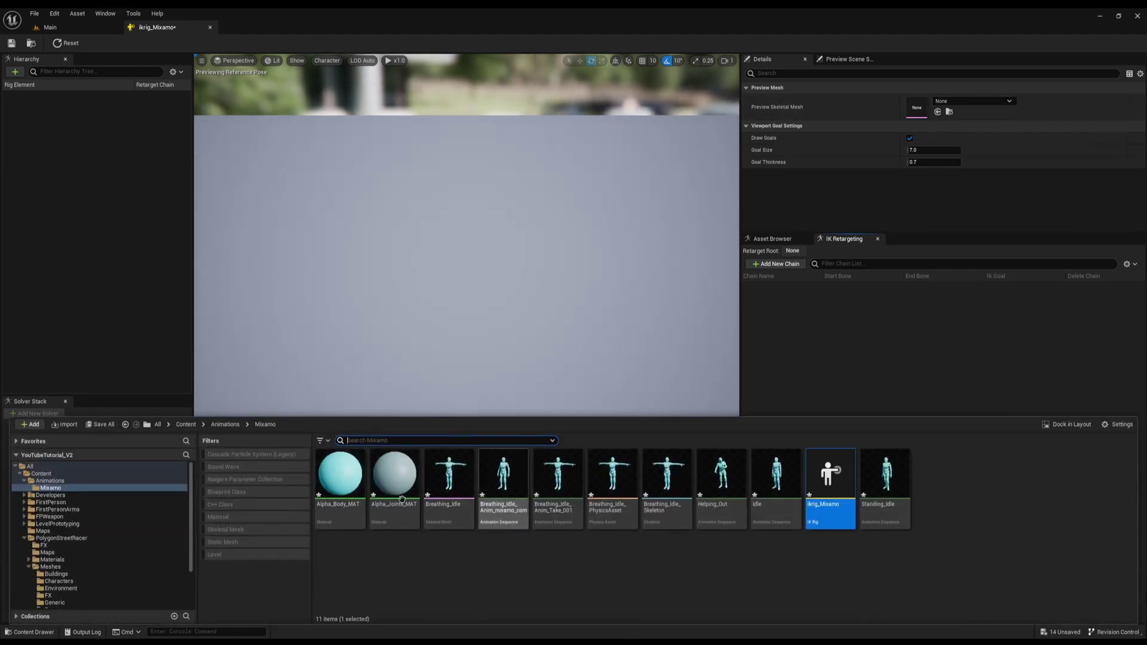
left_click_drag(449, 477, 902, 109)
- Examine the Breathing_Idle mesh in the rig preview from a closer frontal view
key("s")
right_click_drag(466, 258, 468, 224)
scroll(418, 206, "down", 1)
key("w")
right_click_drag(519, 309, 502, 356)
scroll(519, 310, "down", 3)
scroll(518, 310, "up", 4)
key("s")
right_click_drag(519, 306, 521, 170)
key("w")
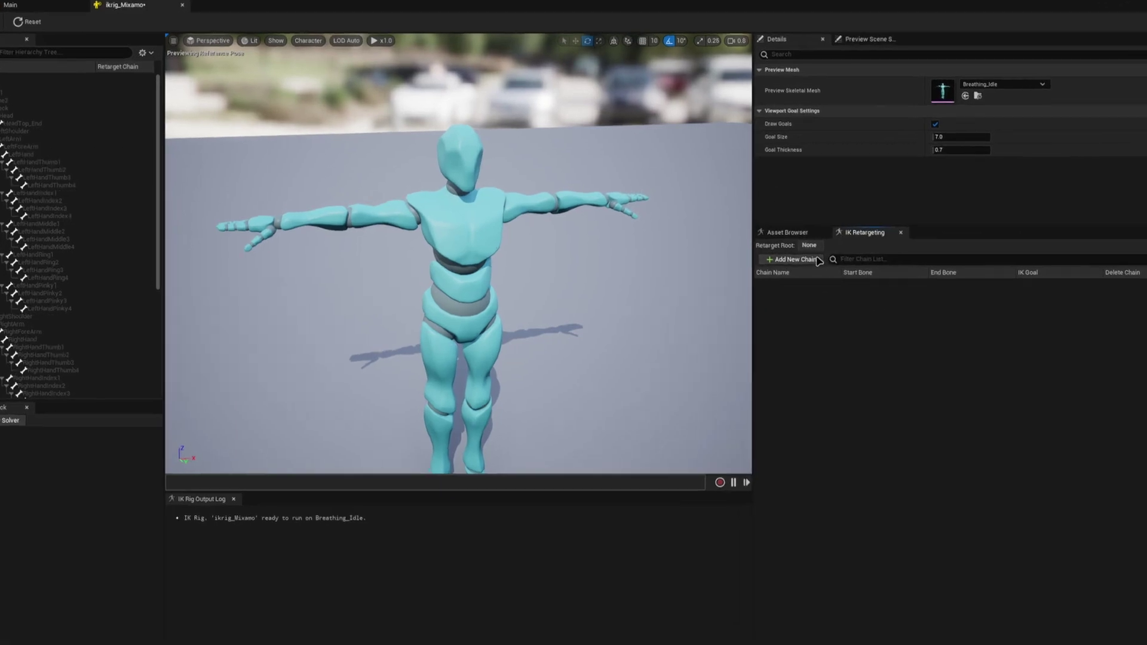
- Add two retarget chains named head and root to the rig
left_click(777, 263)
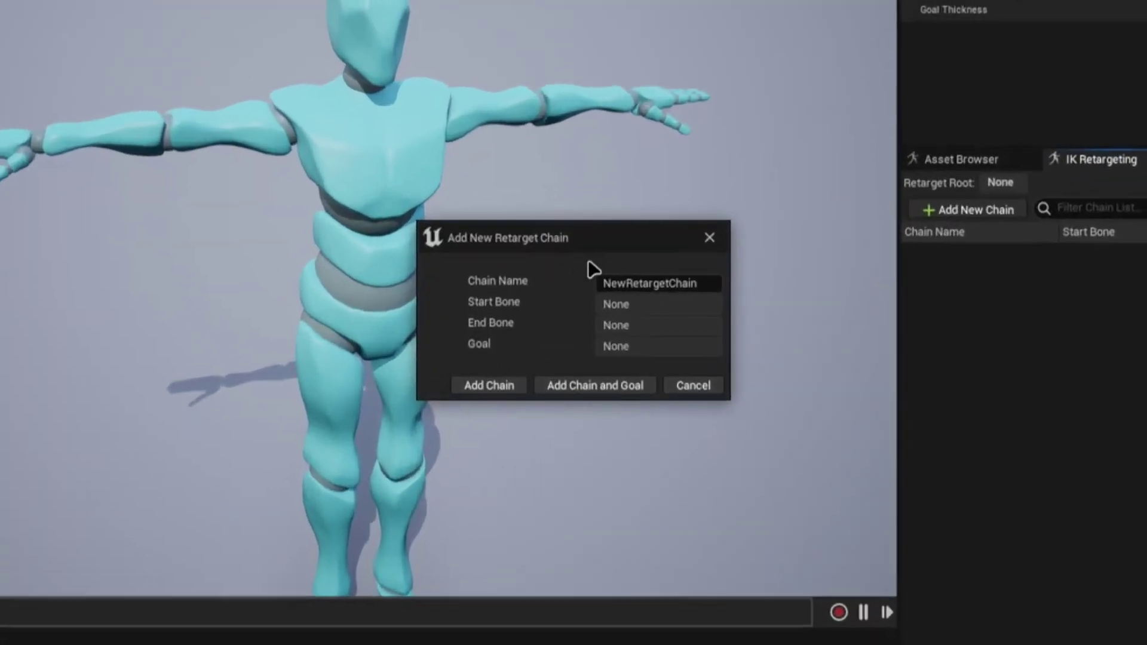
type("head")
key("Return")
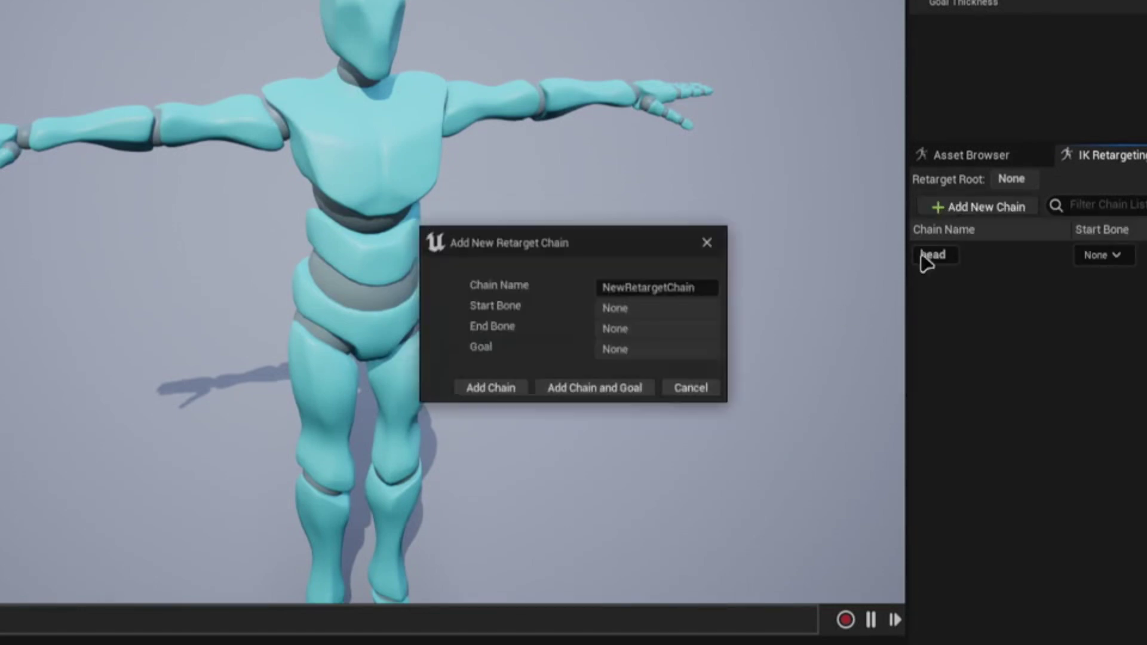
left_click(650, 282)
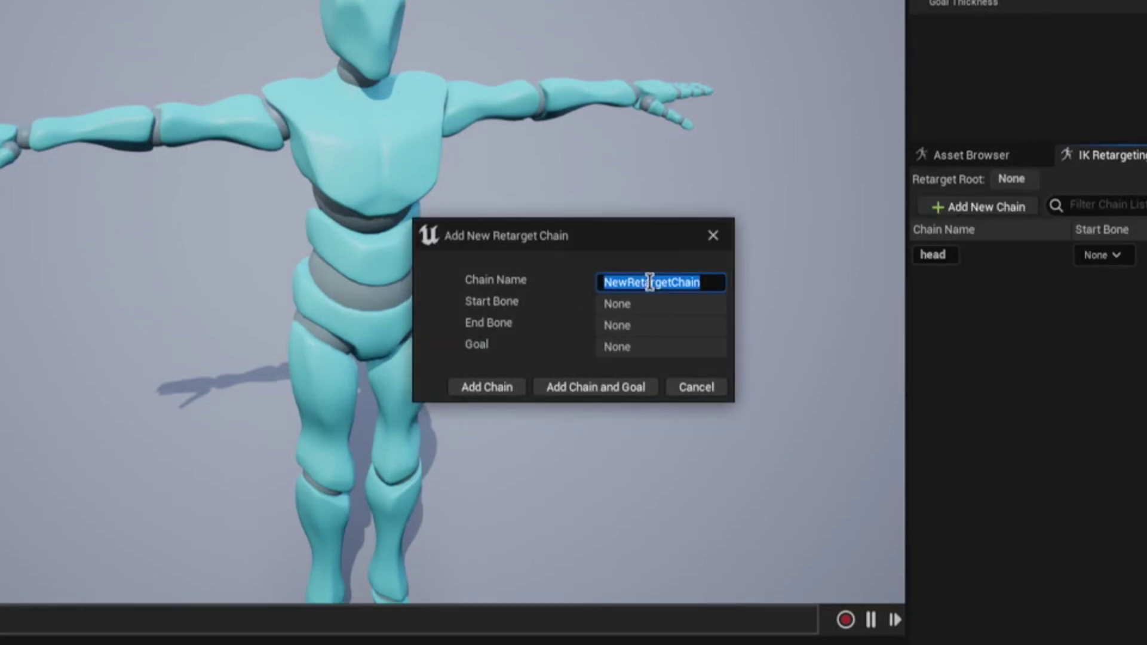
type("root")
key("Return")
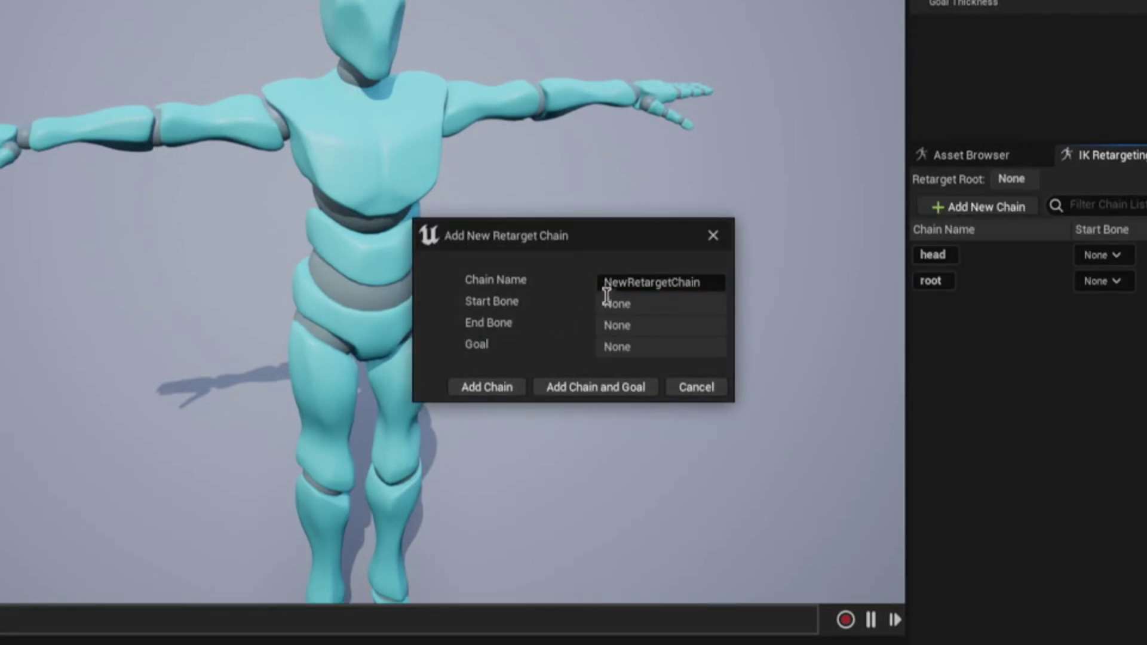
- Add the retarget chains arm_l and arm_r for the two arms
left_click(614, 281)
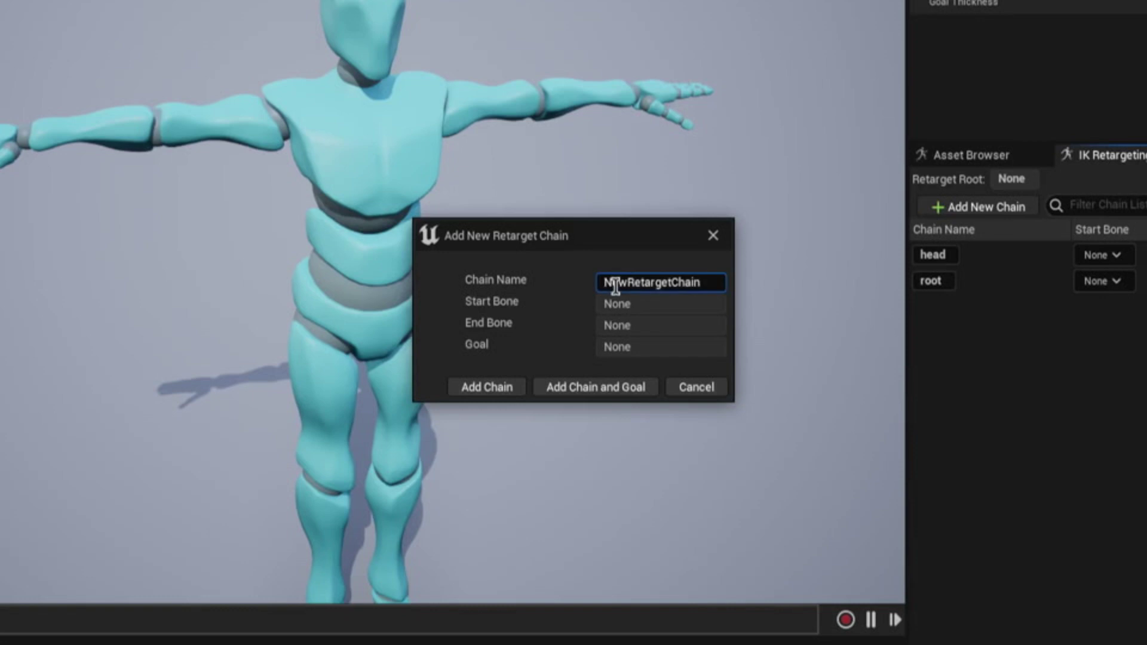
type("arm_l")
key("Return")
left_click(703, 282)
type("a")
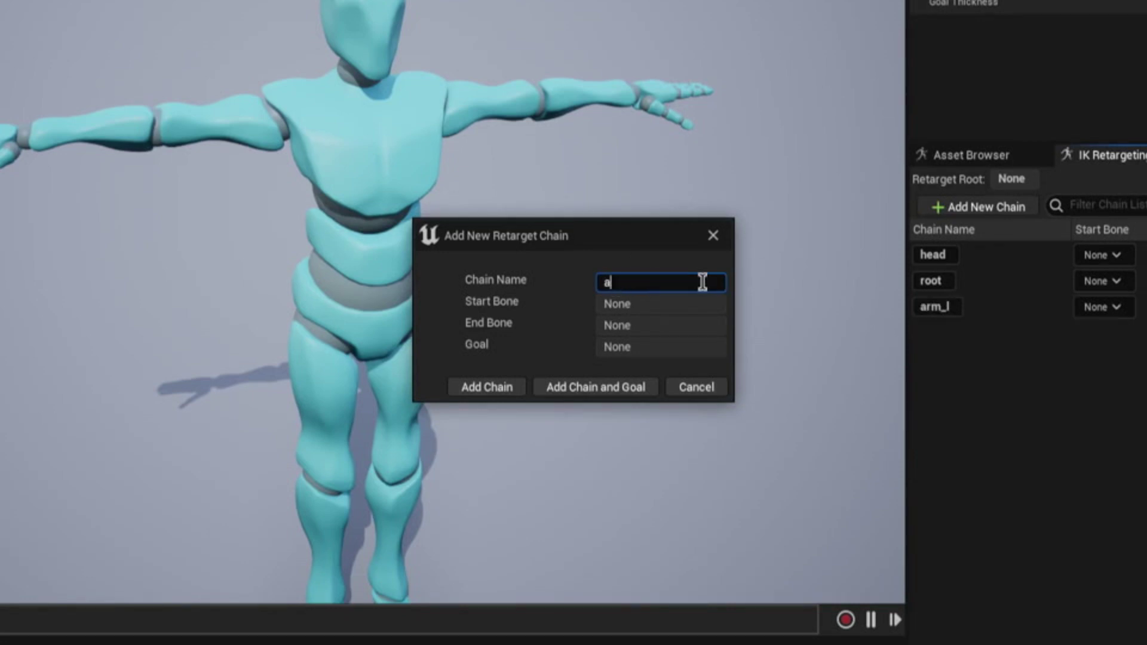
left_click(482, 394)
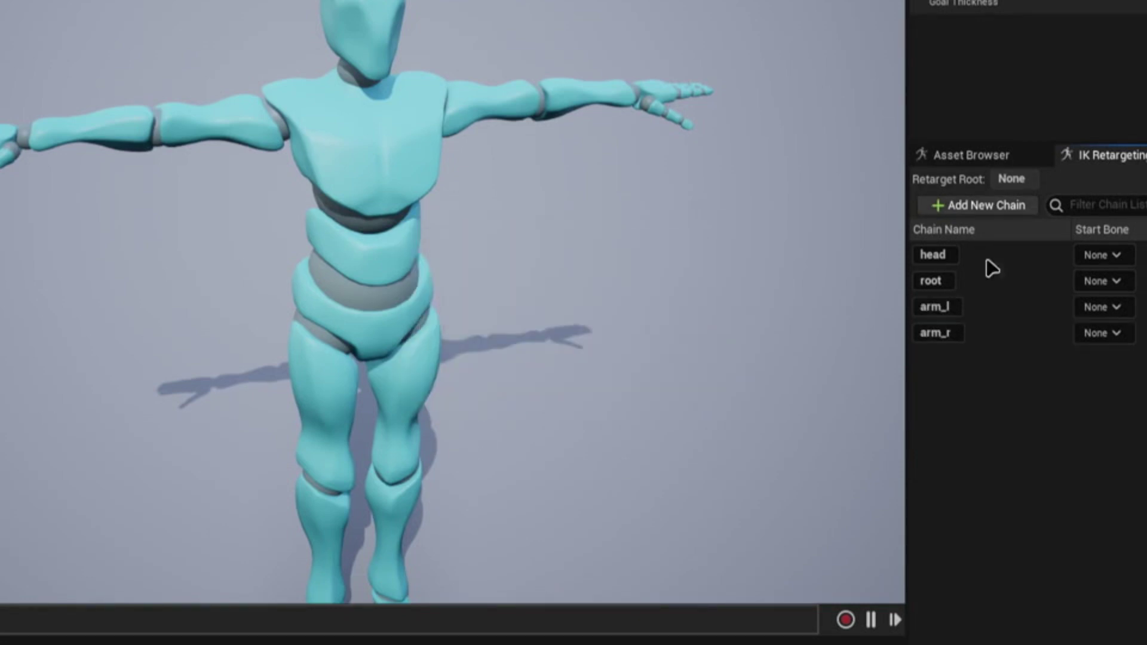
- Add the retarget chains leg_l and leg_r for the two legs
left_click(944, 209)
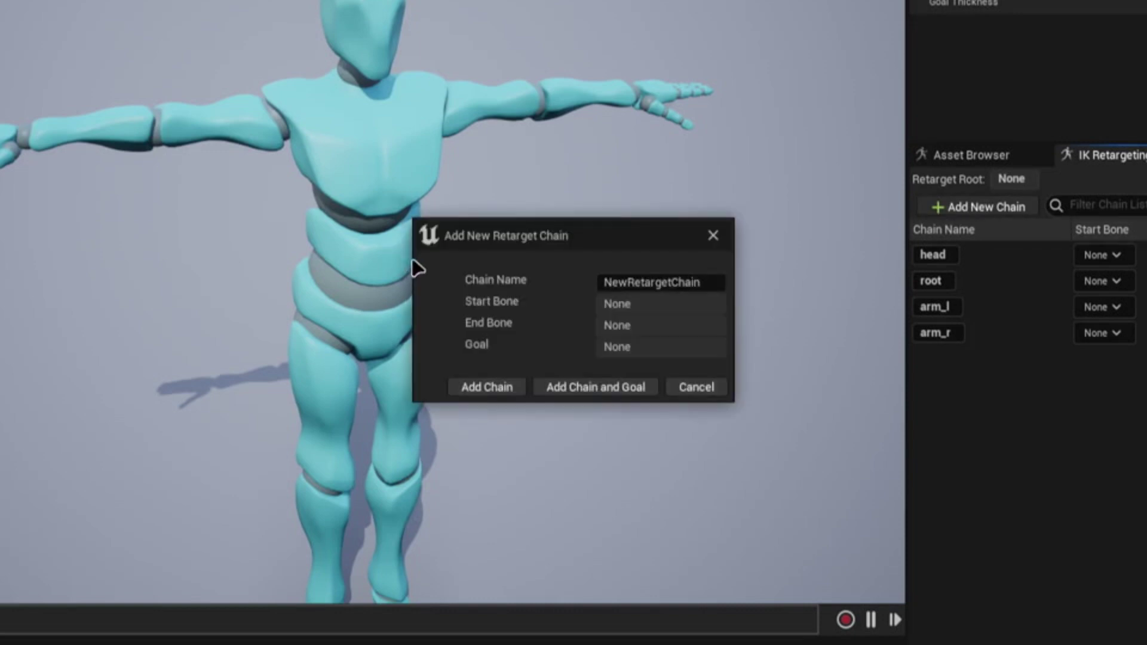
left_click(647, 281)
type("leg_r")
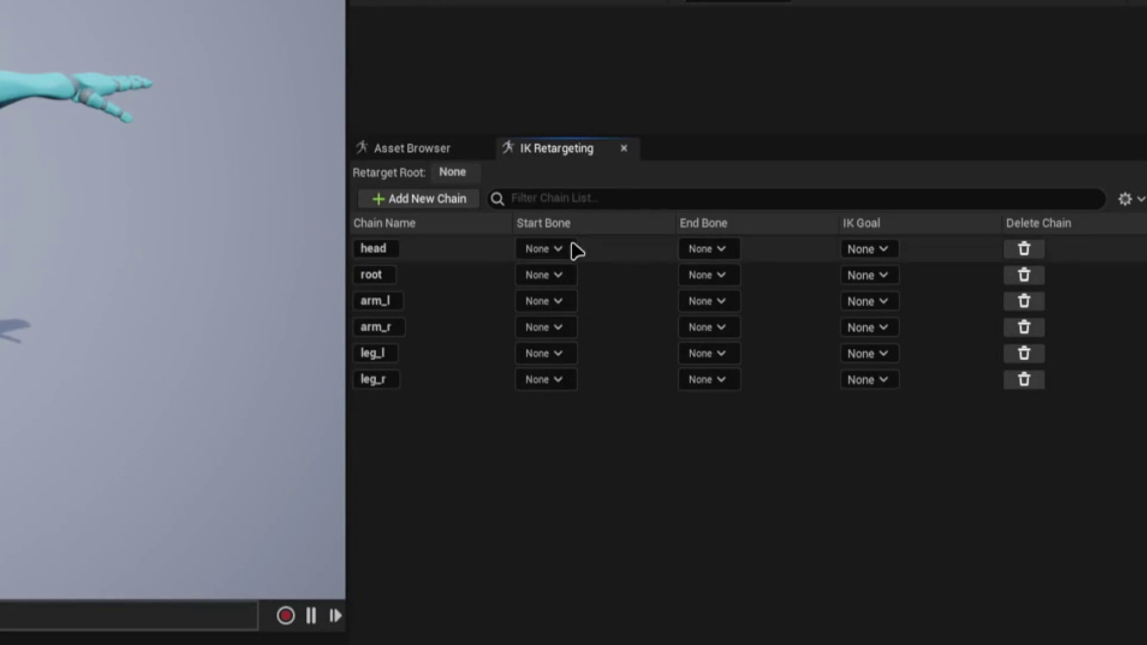
- Set the head chain's start bone to Neck and its end bone to Head
left_click(553, 249)
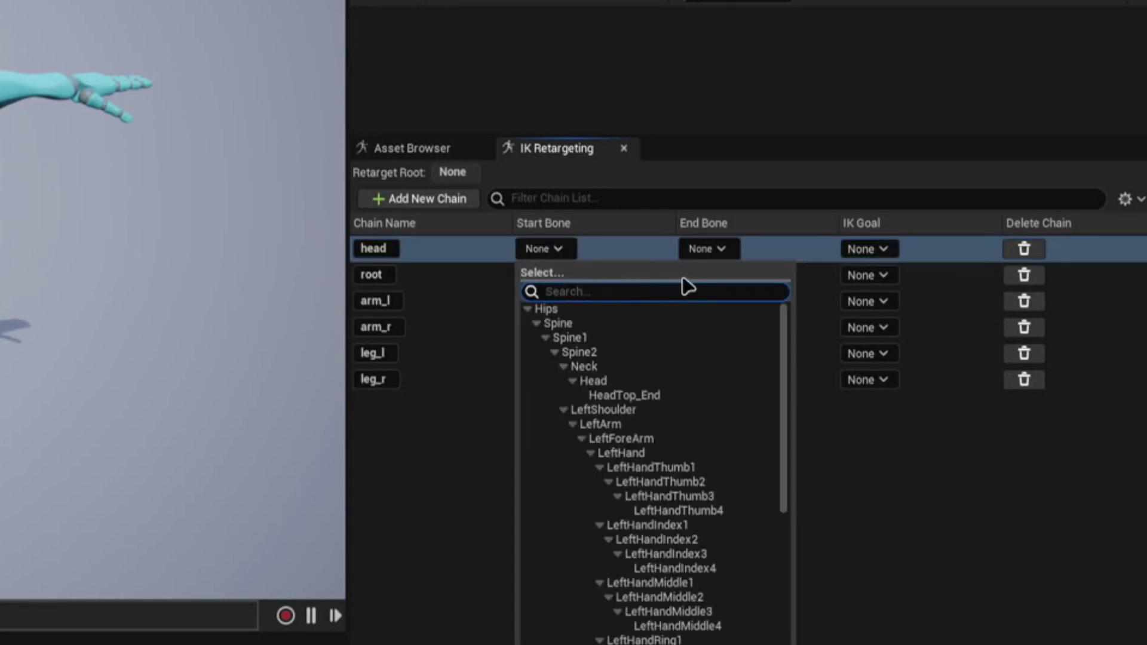
left_click(583, 366)
left_click(708, 249)
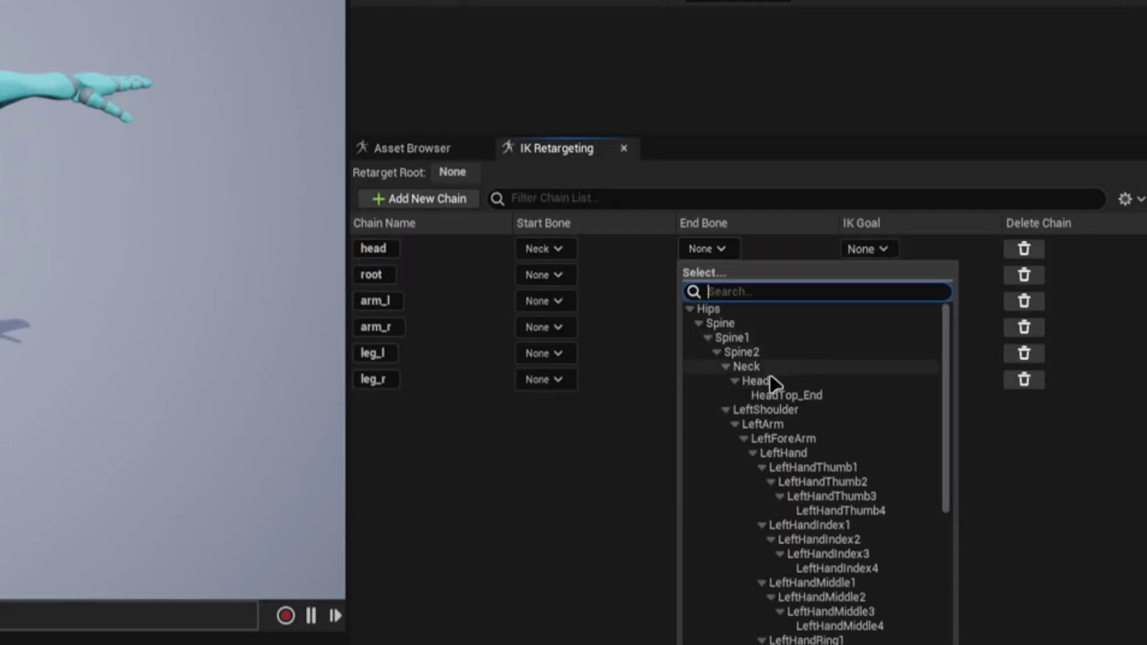
left_click(759, 379)
- Assign Hips as both the start bone and the end bone of the root chain
left_click(553, 275)
scroll(657, 453, "down", 5)
scroll(597, 382, "up", 5)
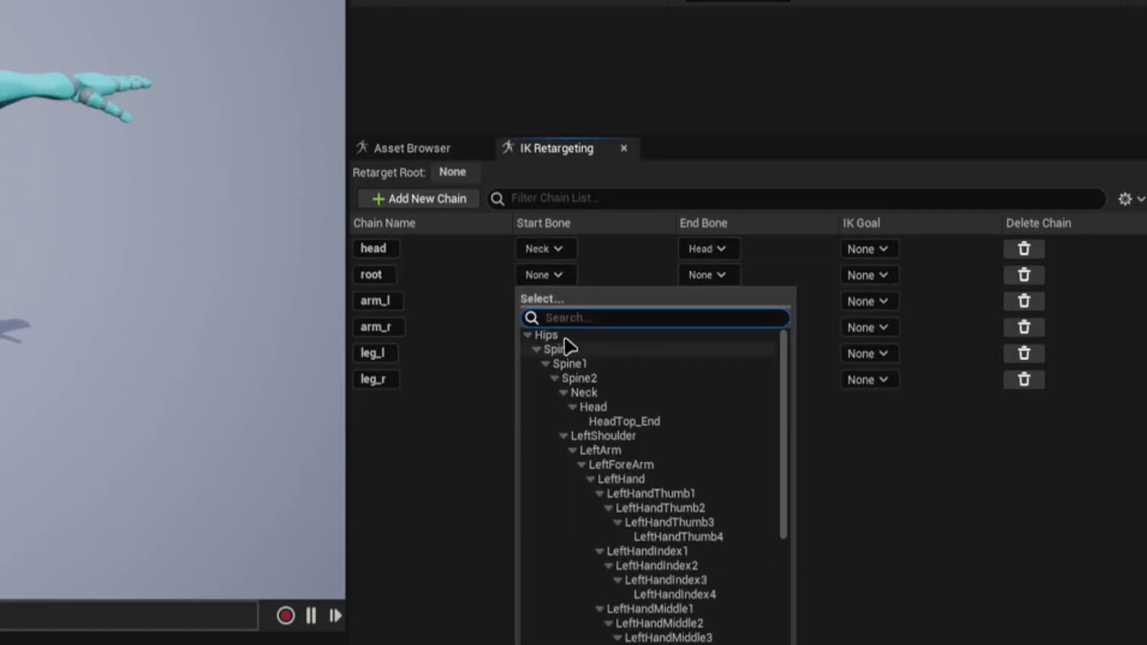
left_click(556, 335)
left_click(719, 275)
left_click(724, 338)
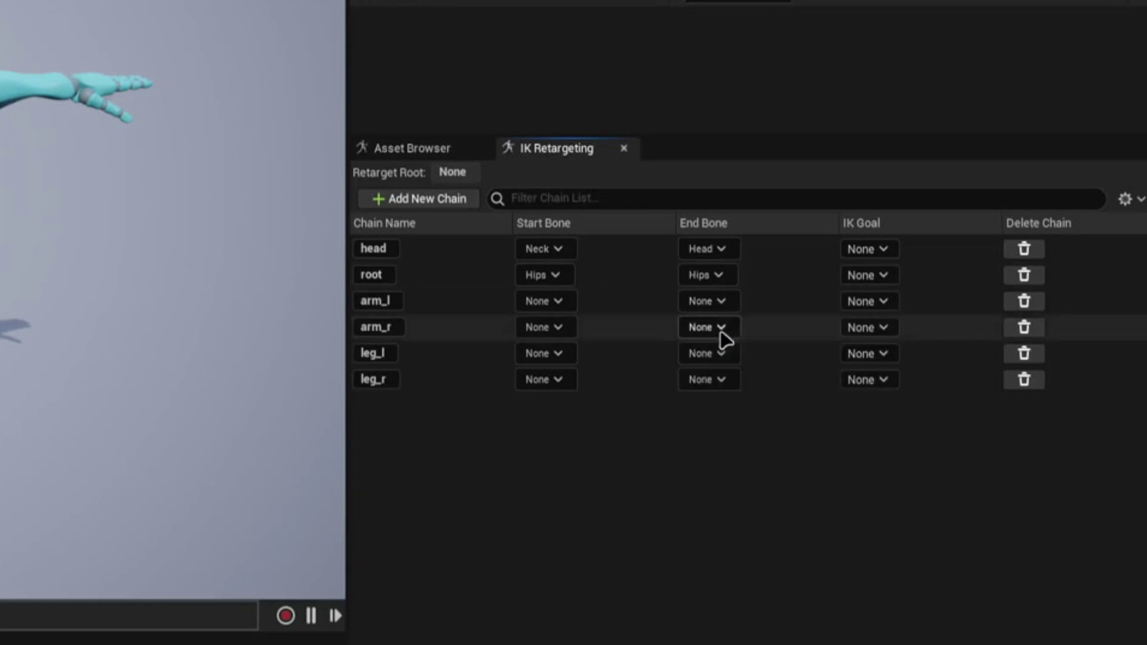
- Set the arm_l chain to start at LeftShoulder and end at LeftHand
left_click(558, 301)
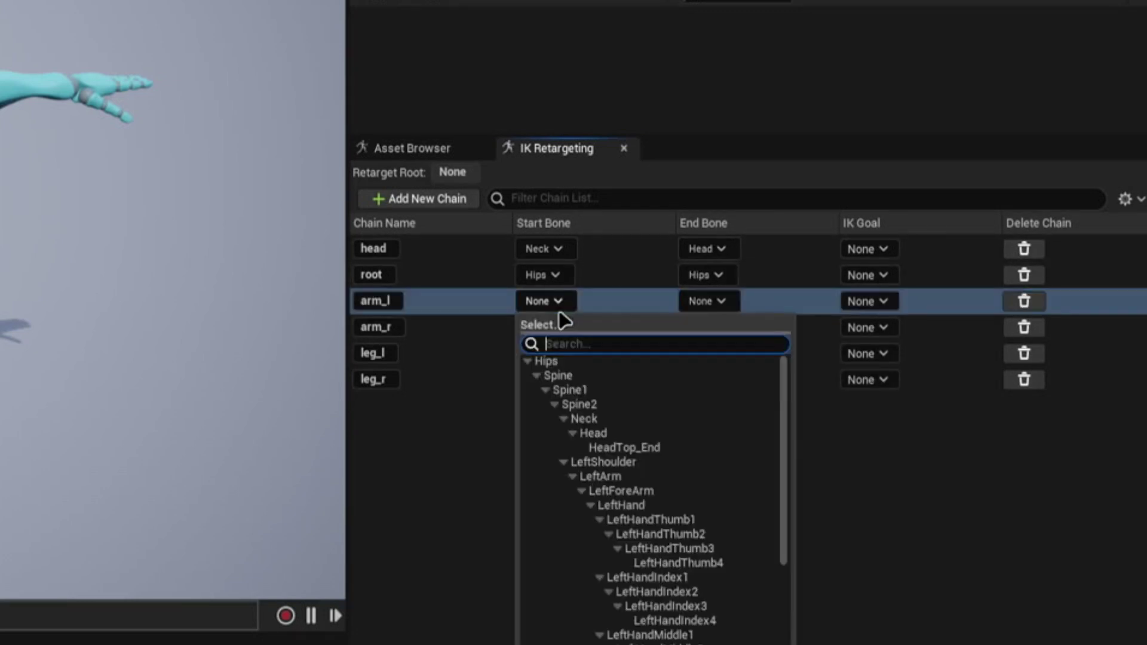
left_click(627, 465)
left_click(708, 301)
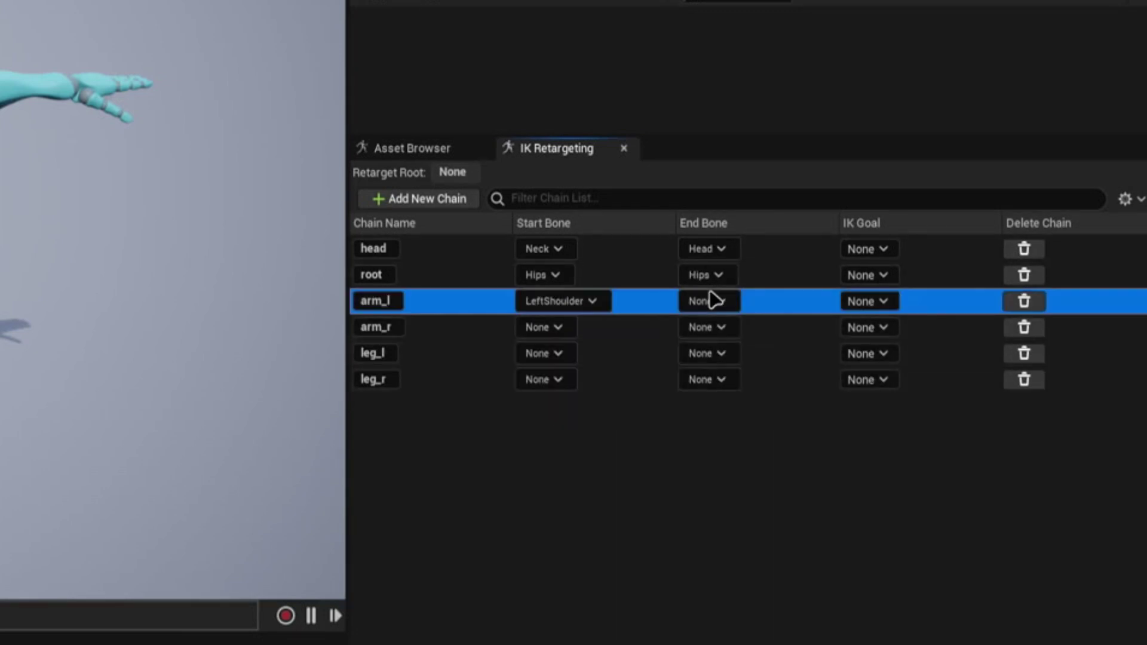
left_click(782, 505)
- Set the arm_r chain to start at RightShoulder and end at RightHand
left_click(525, 332)
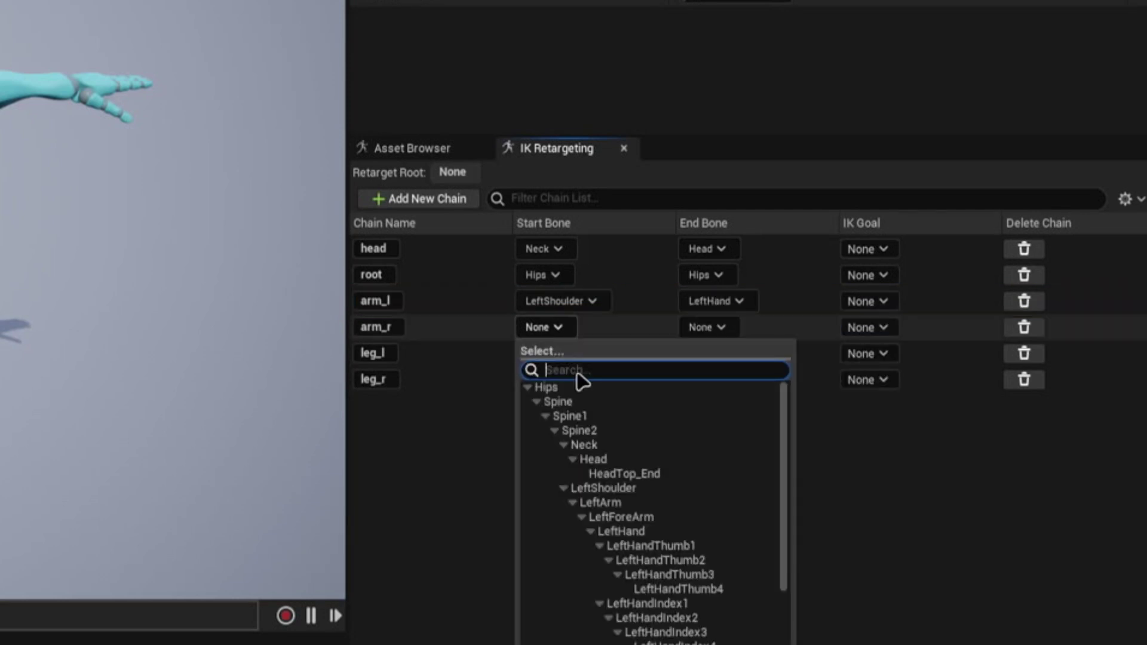
scroll(617, 522, "down", 4)
scroll(615, 522, "down", 3)
left_click(610, 526)
left_click(708, 327)
scroll(776, 513, "down", 5)
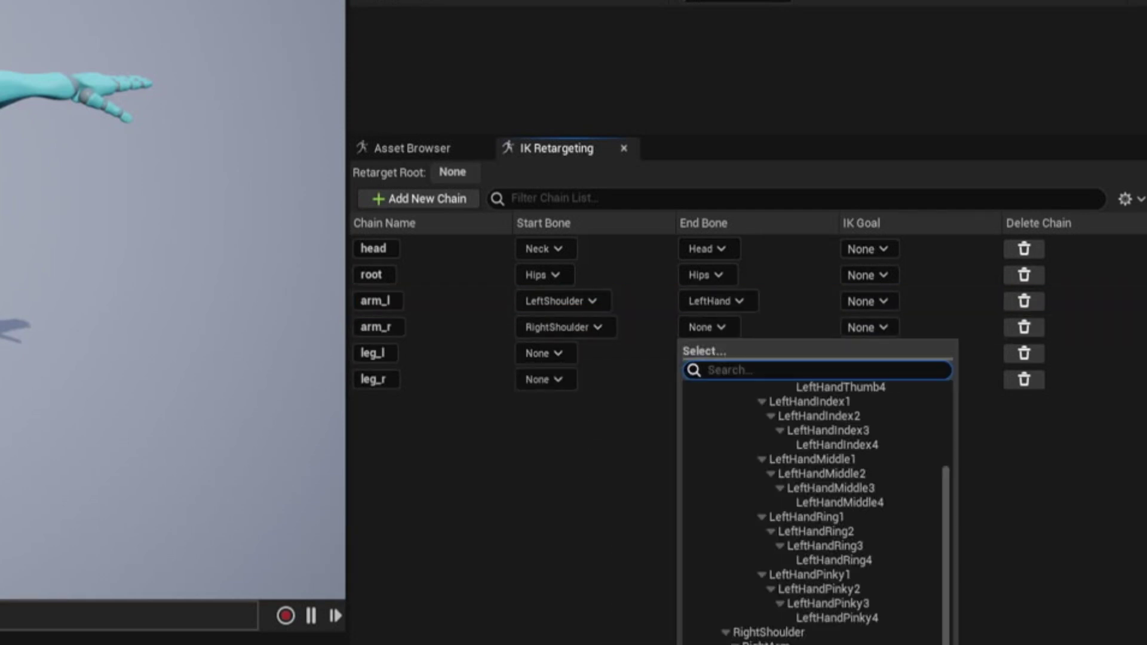
left_click(786, 644)
- Set the leg_l chain to start at LeftUpLeg and end at LeftFoot
left_click(536, 354)
left_click(537, 354)
scroll(627, 624, "down", 10)
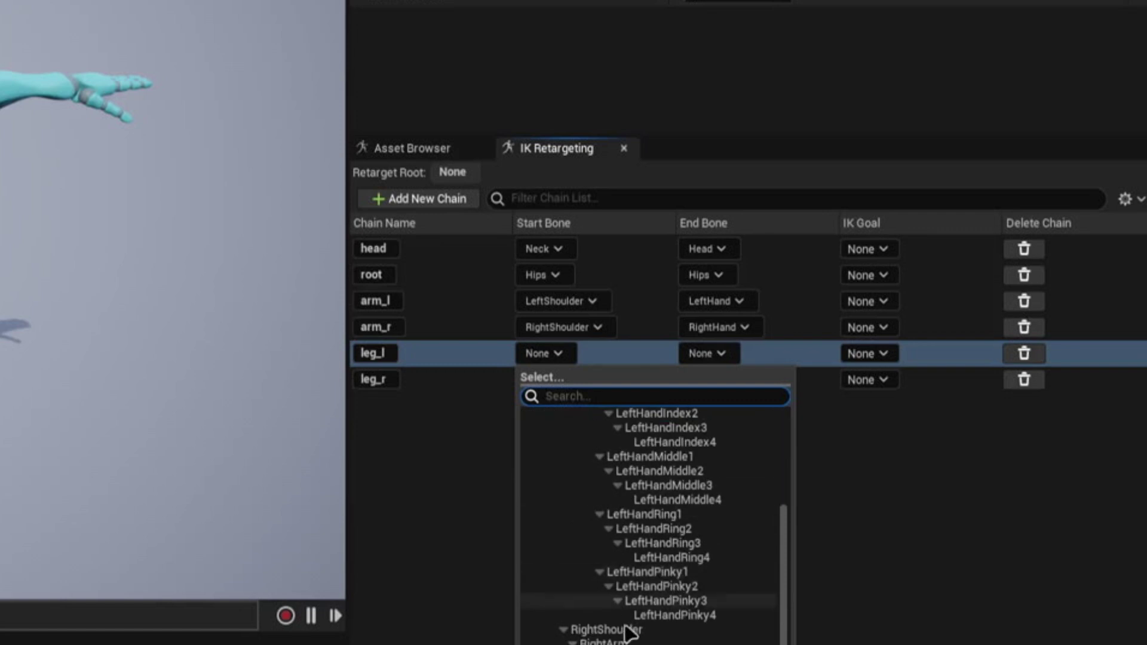
scroll(692, 608, "down", 3)
left_click(571, 643)
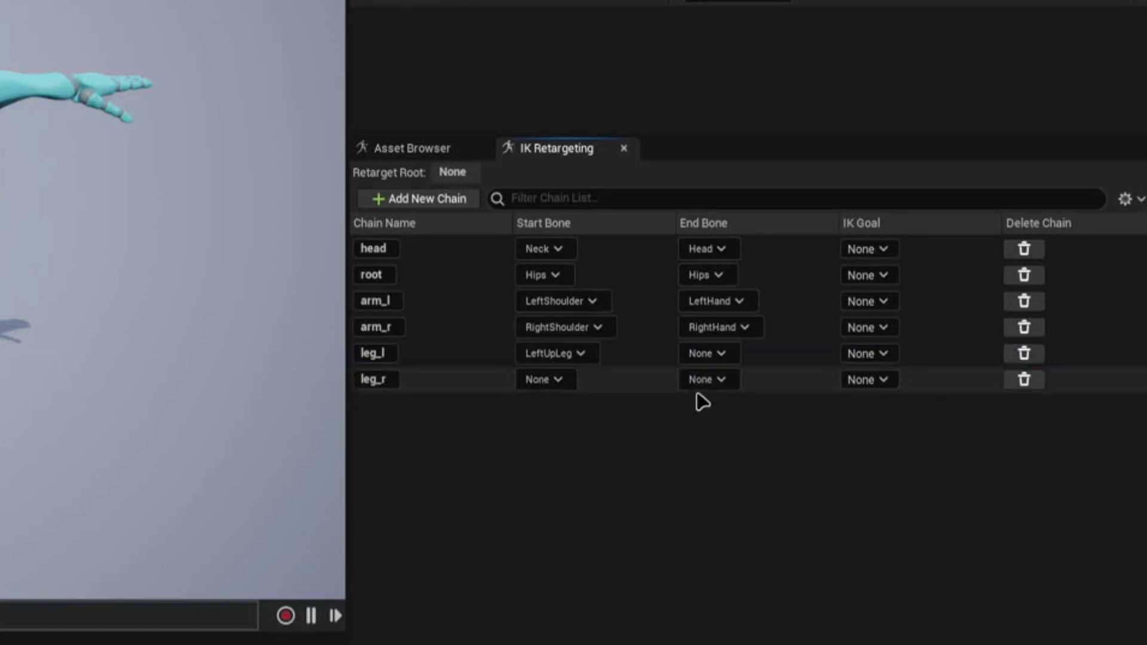
left_click(707, 354)
scroll(776, 538, "down", 10)
left_click(741, 644)
- Set the leg_r chain to start at RightUpLeg and end at RightFoot
left_click(543, 380)
scroll(627, 537, "down", 10)
left_click(573, 644)
left_click(705, 379)
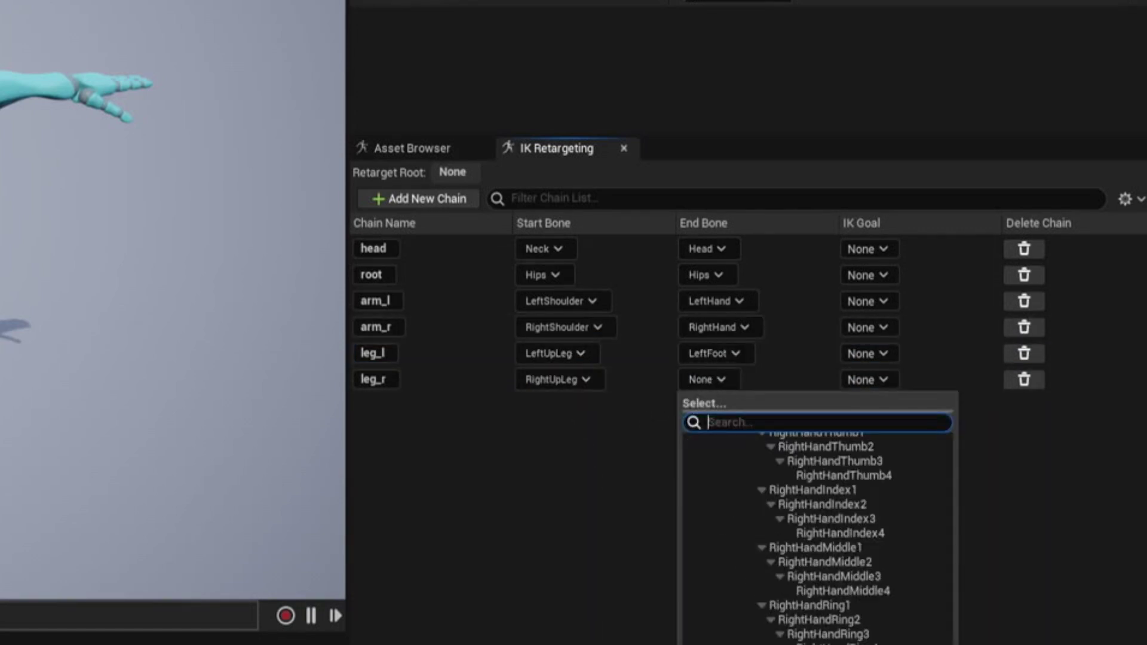
left_click(741, 644)
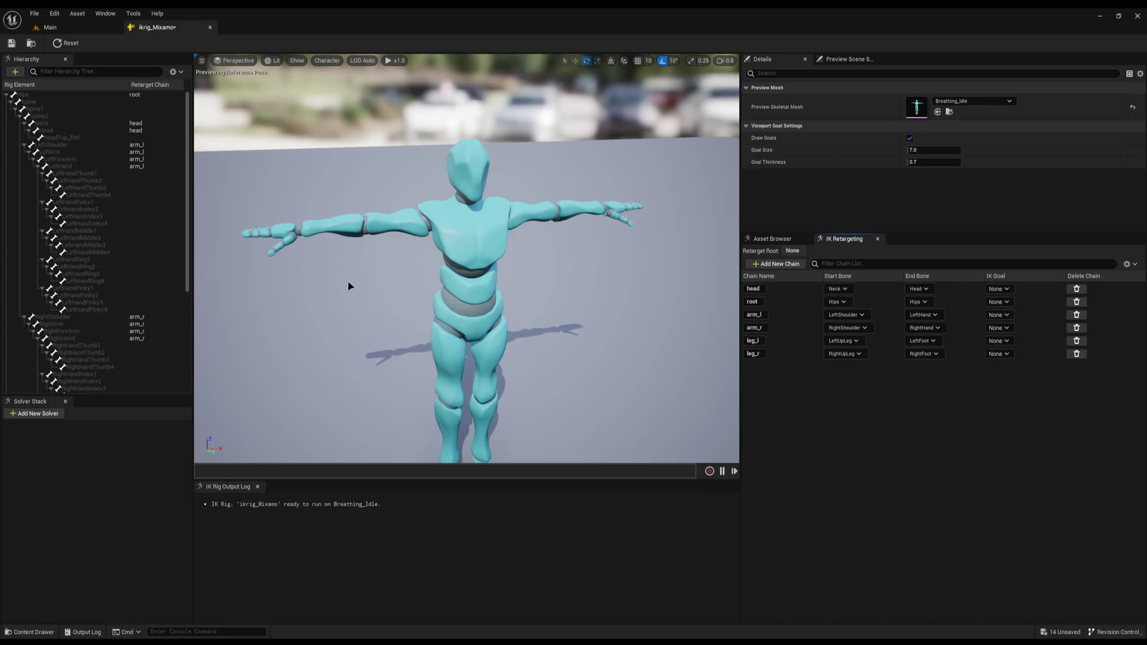
- Set the Hips bone as the retarget root of the Mixamo rig, then close the rig asset
left_click(15, 102)
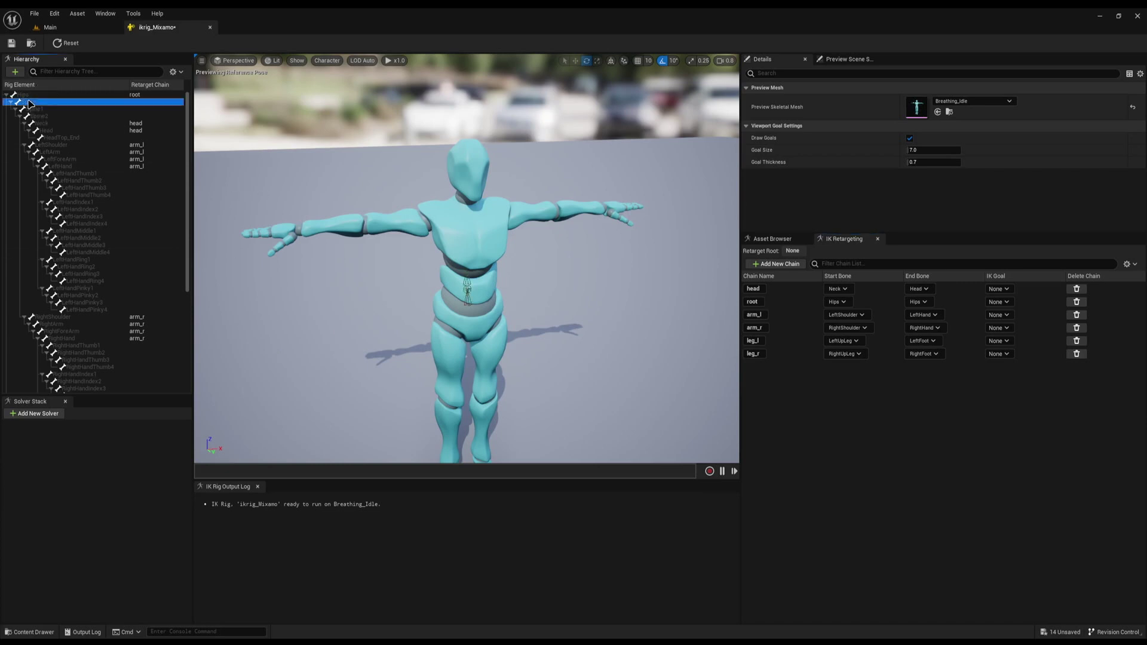
right_click(24, 96)
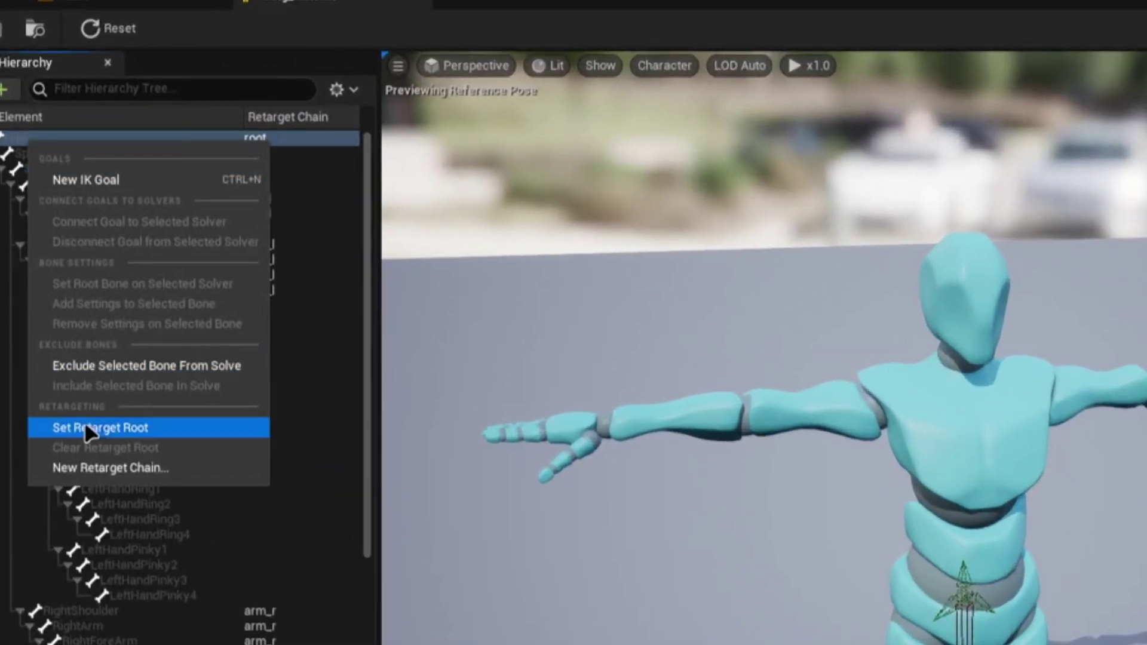
left_click(111, 429)
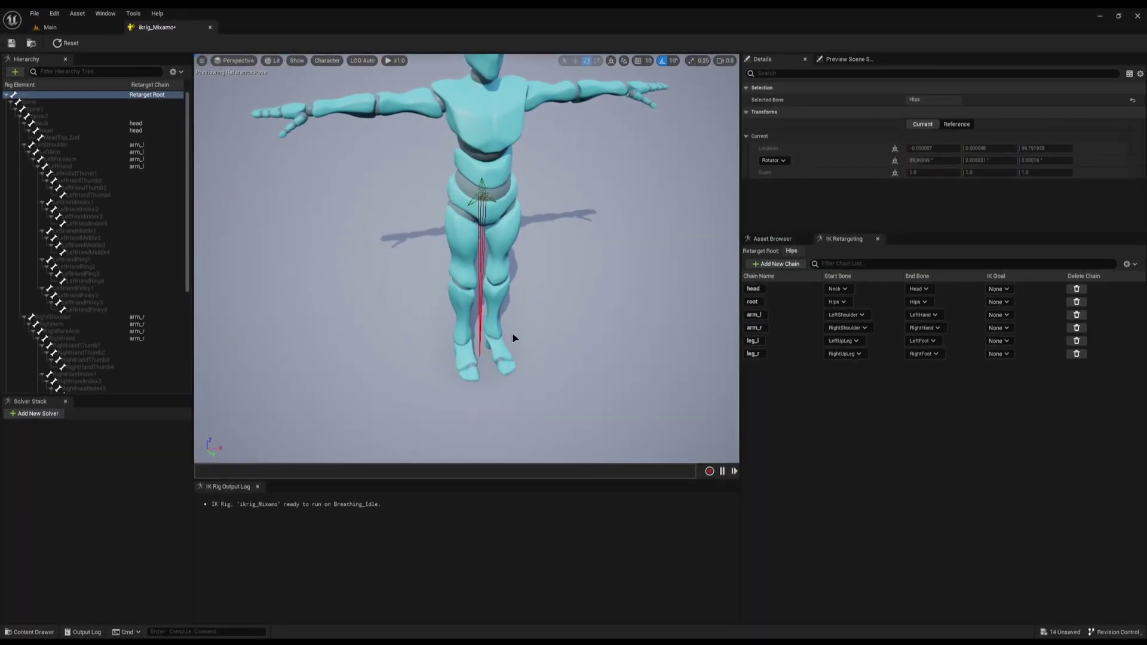
right_click_drag(399, 312, 395, 342)
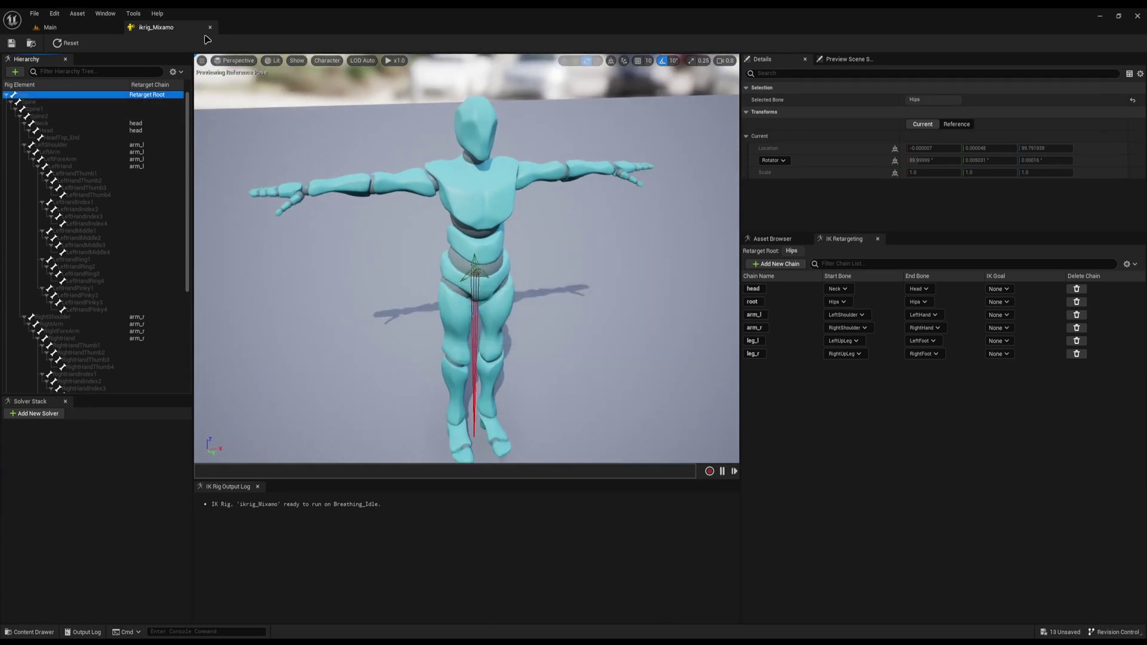
left_click(210, 27)
- Create a folder named SyntyPolygonStreetRacer inside the Animations folder
key("ctrl+space")
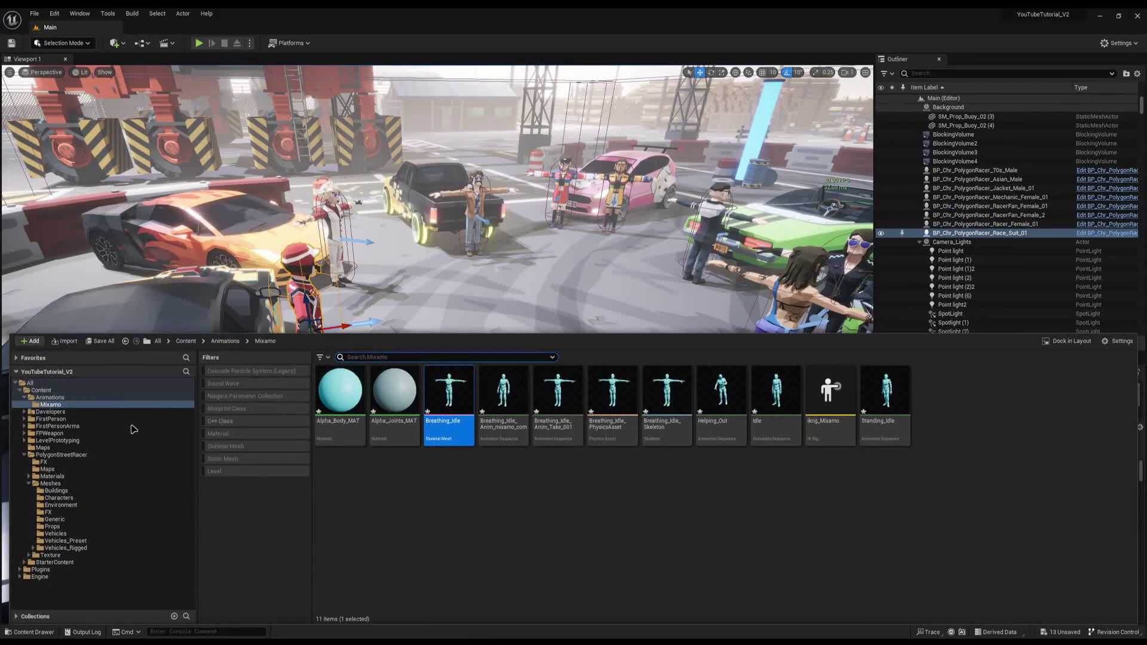
left_click(70, 397)
right_click(453, 507)
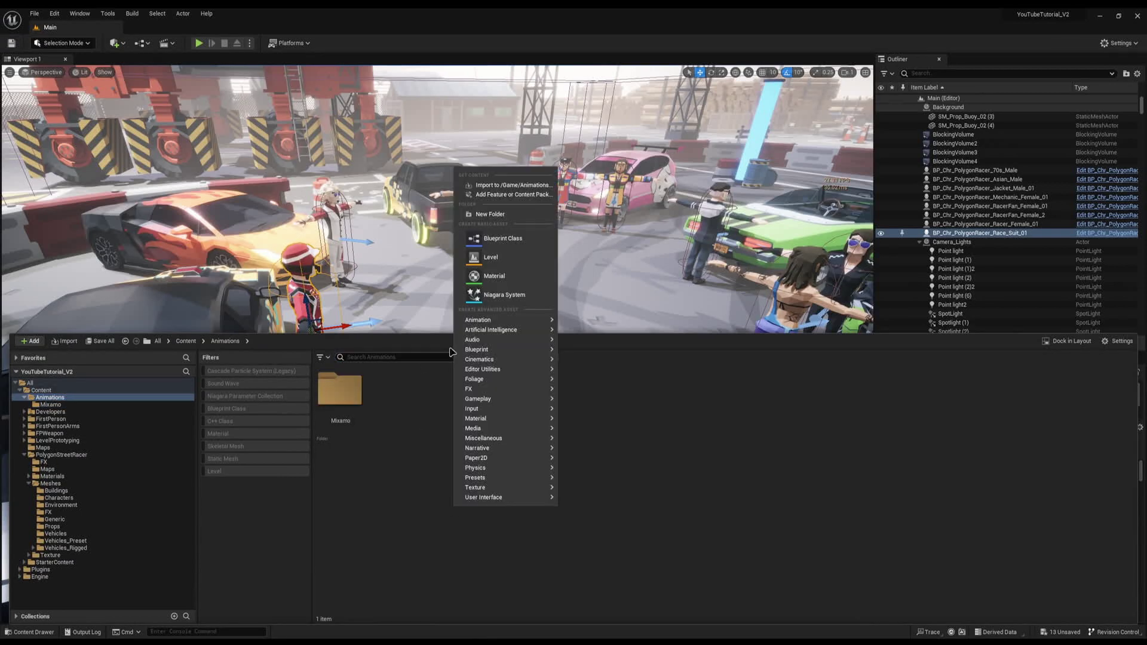
left_click(490, 215)
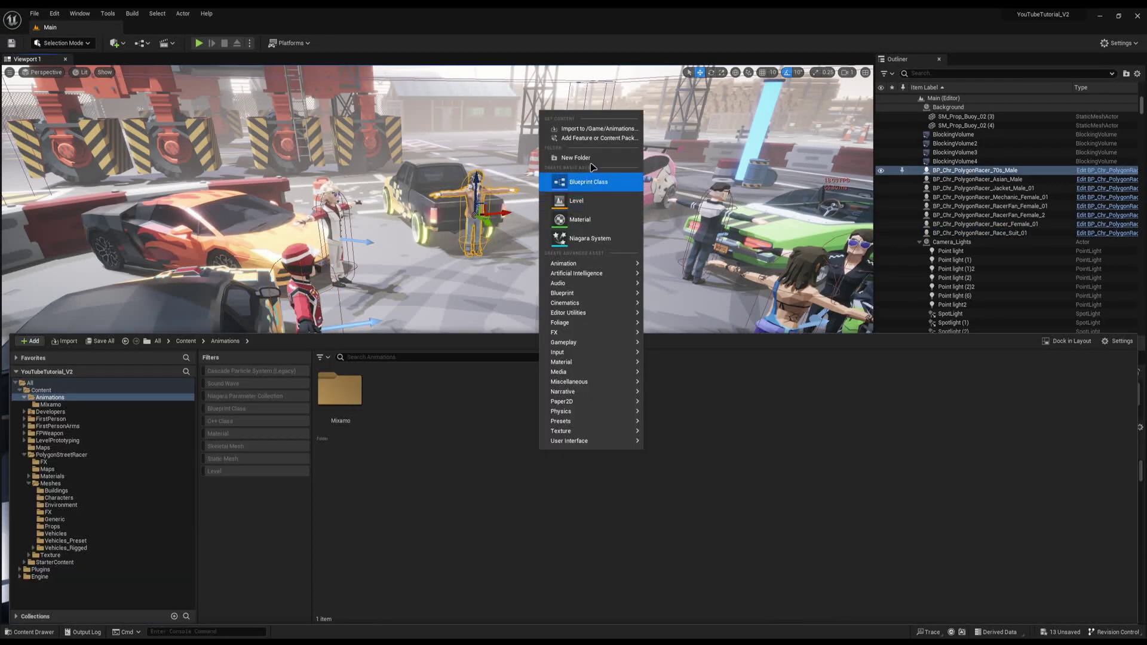
left_click(590, 159)
type("Synty")
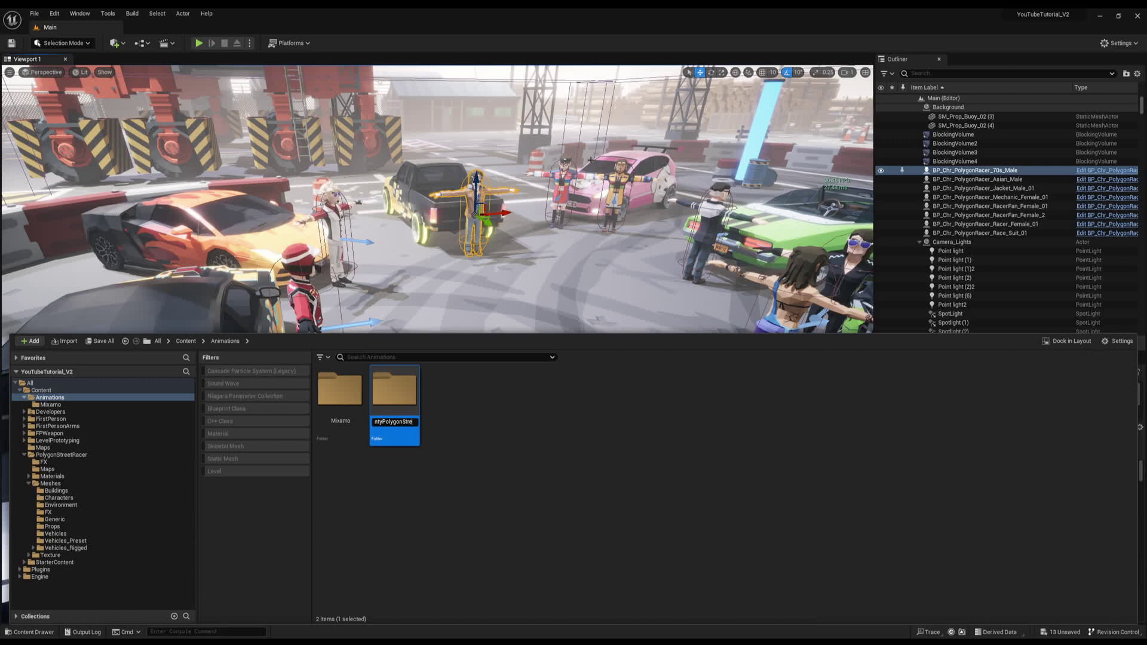
type("PolygonStreetRacer")
key("Return")
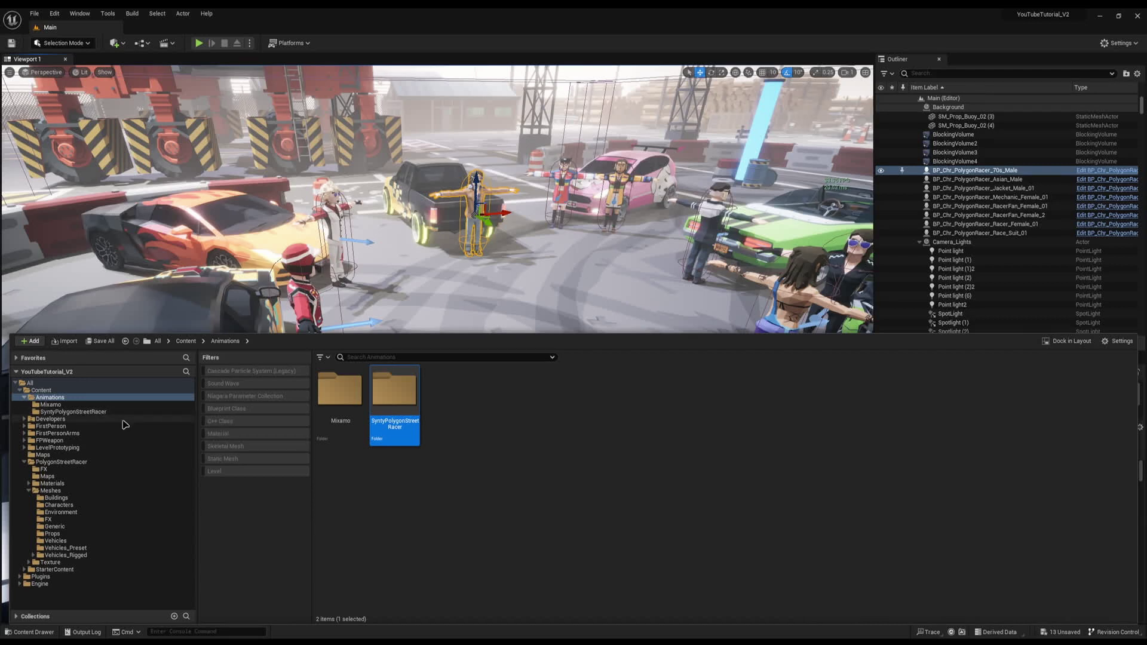
- Create an IK Rig named ikrig_PolygonStreetRacer in the SyntyPolygonStreetRacer folder and open it
left_click(96, 412)
right_click(420, 435)
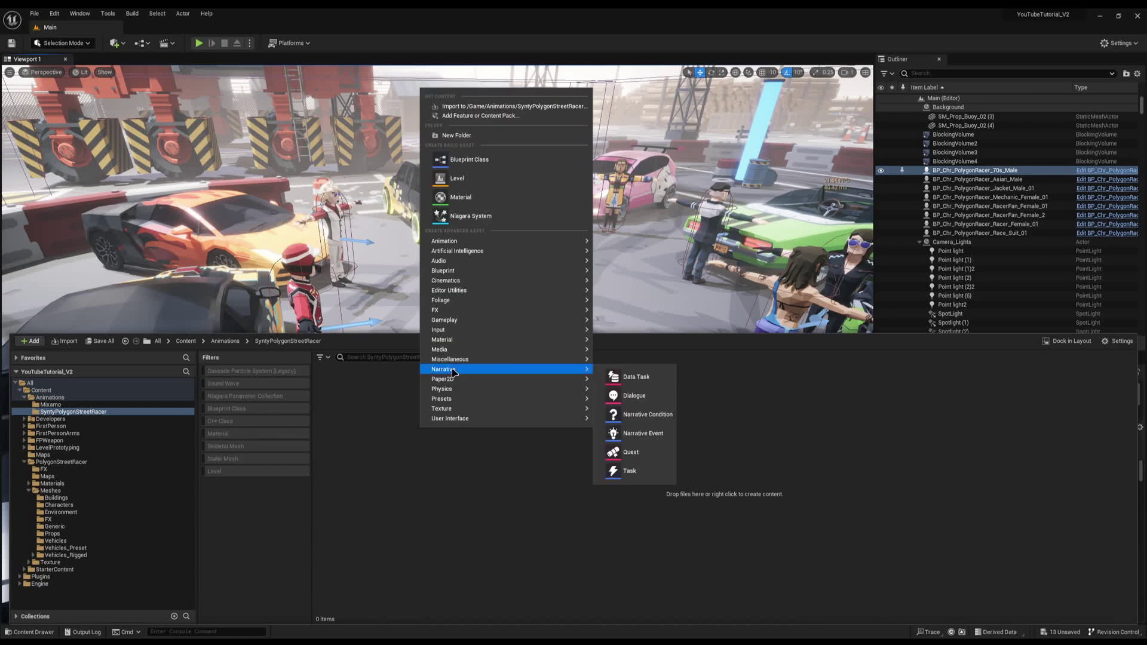
mouse_move(466, 241)
mouse_move(628, 422)
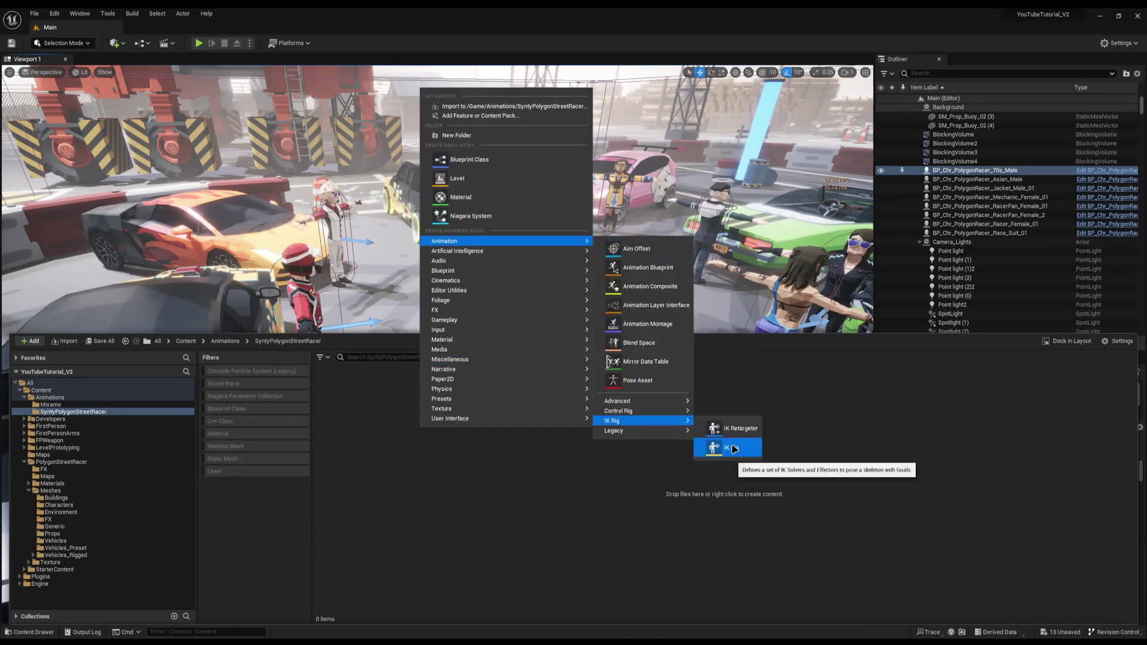
left_click(734, 448)
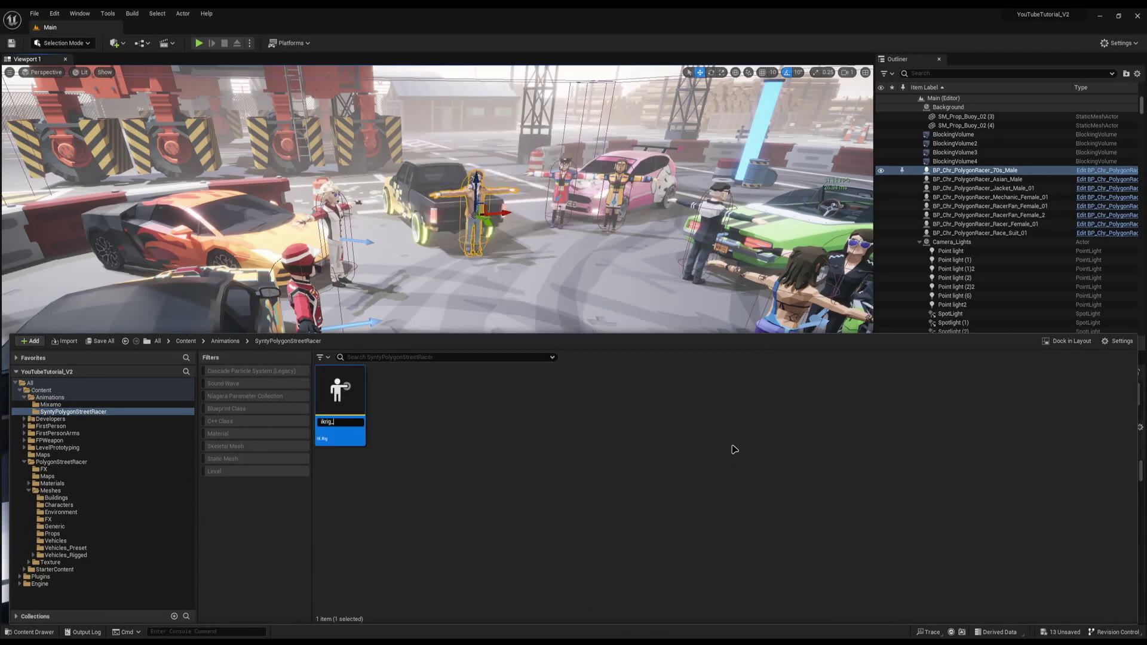
type("ikrig_PolygonStreetRac")
type("er")
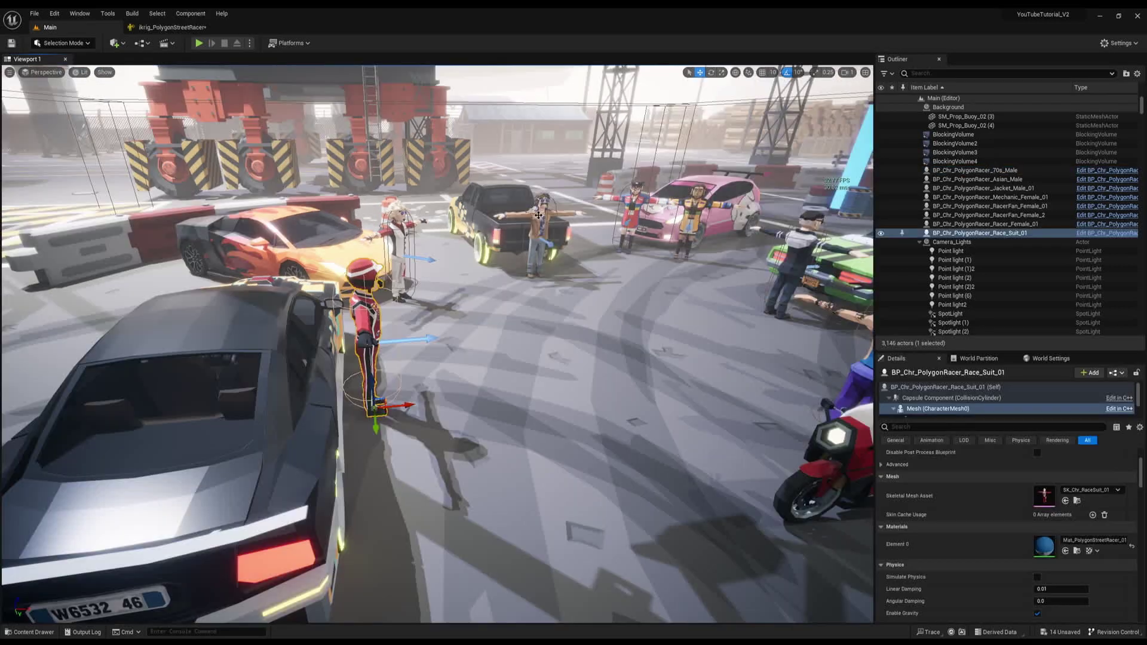
- Locate the skeletal mesh of the 70s male character in the level and assign SK_Chr_70s_Male_01 as the new rig's preview mesh
left_click(539, 222)
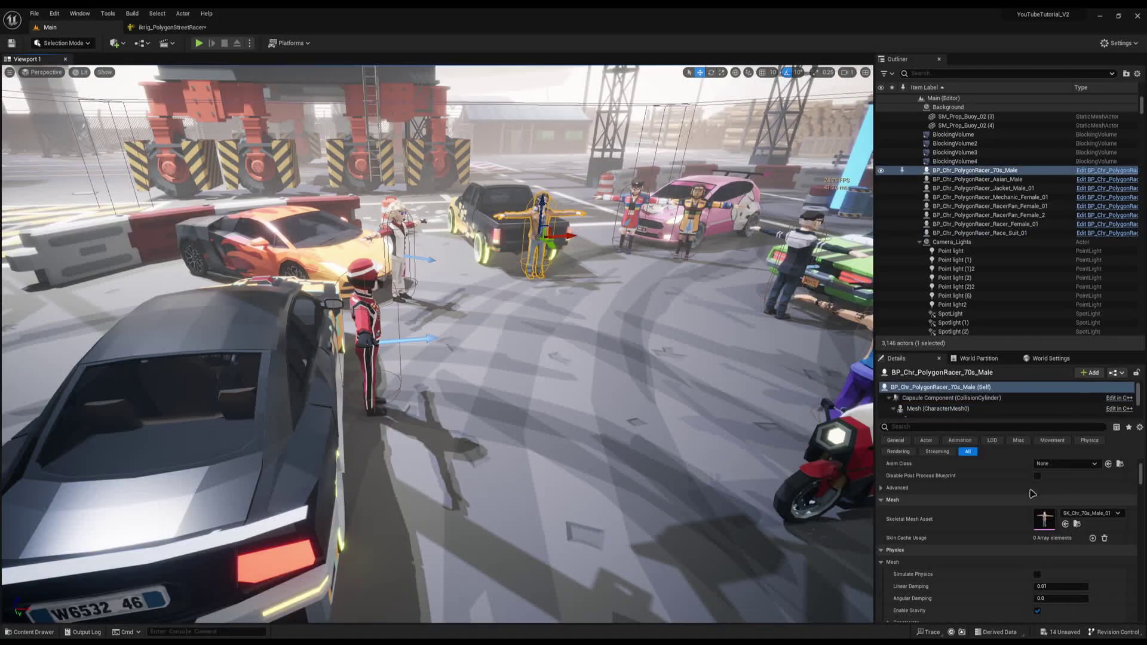
left_click(1076, 525)
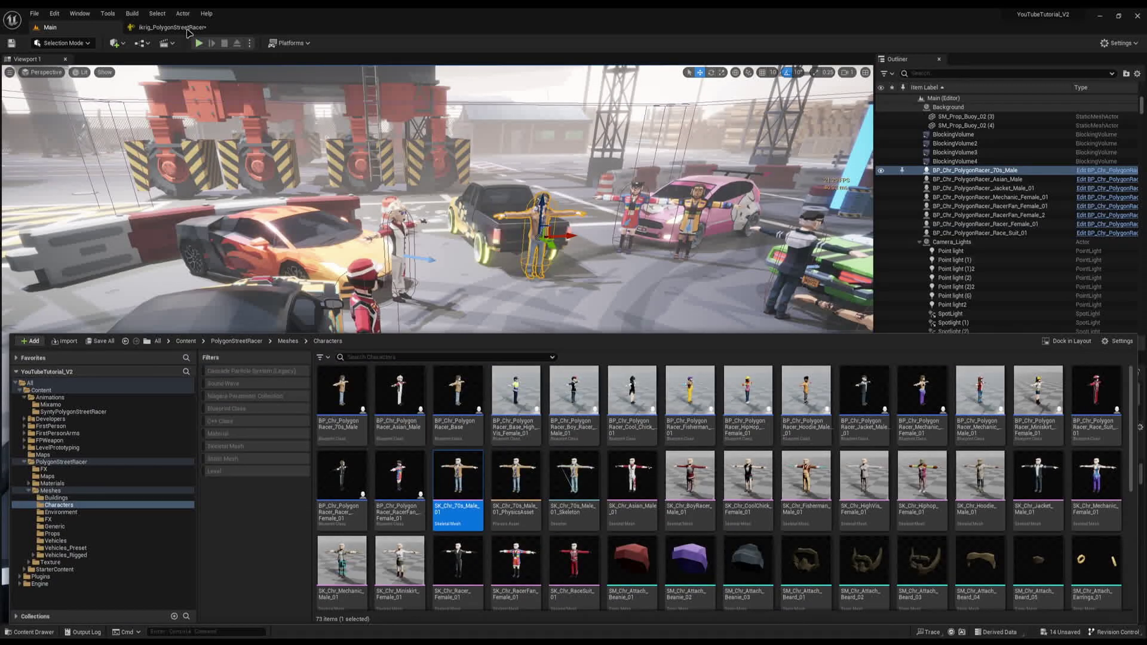
left_click(187, 30)
key("ctrl+space")
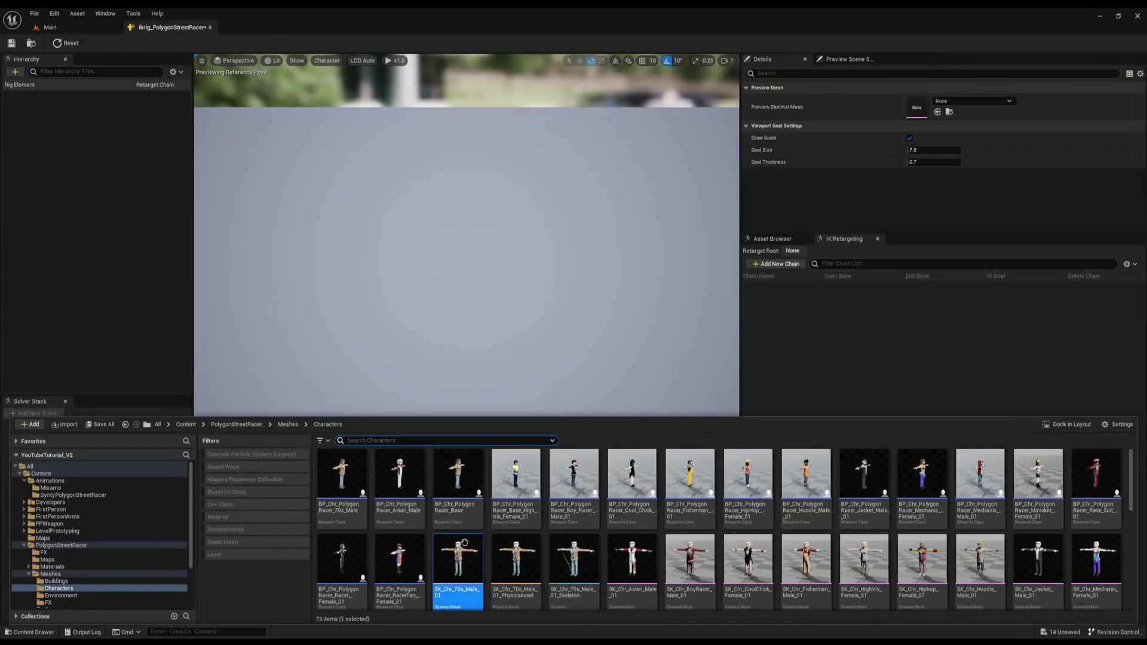
left_click_drag(465, 542, 958, 108)
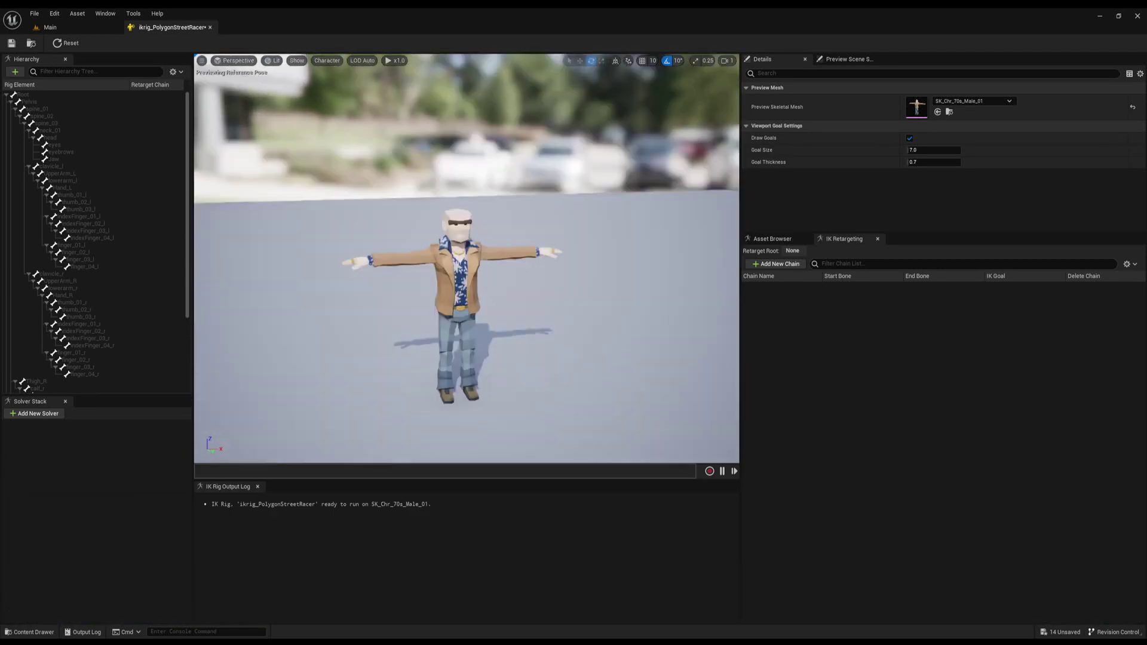
key("w")
mouse_move(465, 257)
right_mouse_down()
mouse_move(463, 305)
mouse_move(471, 245)
mouse_move(470, 263)
right_mouse_up()
scroll(470, 263, "down", 1)
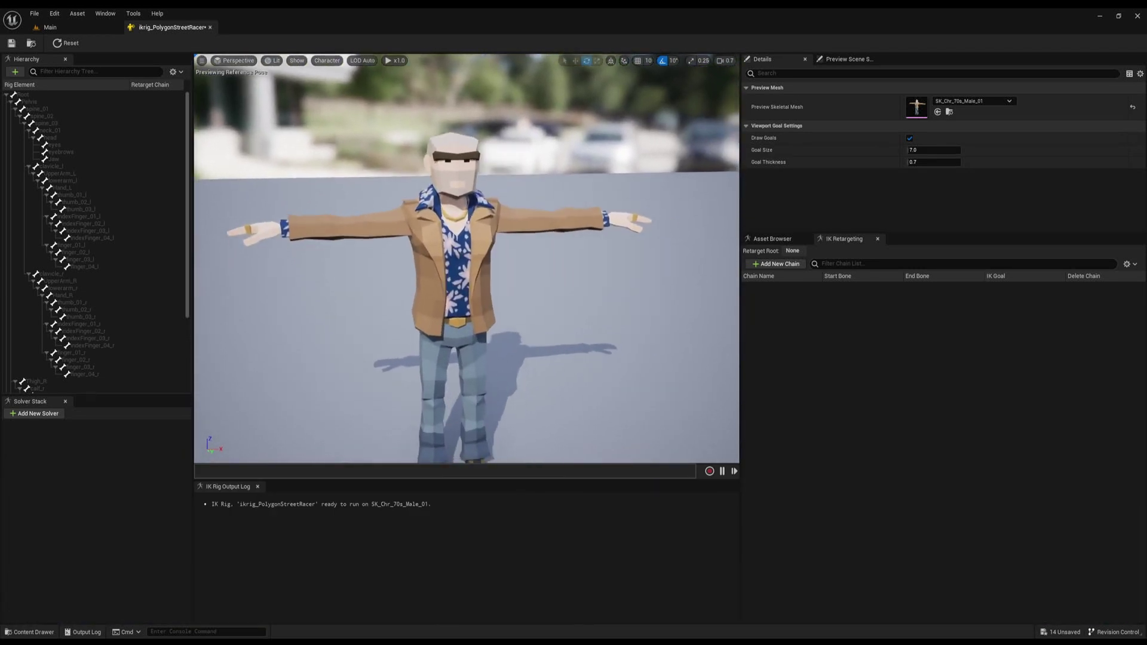
right_click_drag(532, 234, 533, 232)
key("s")
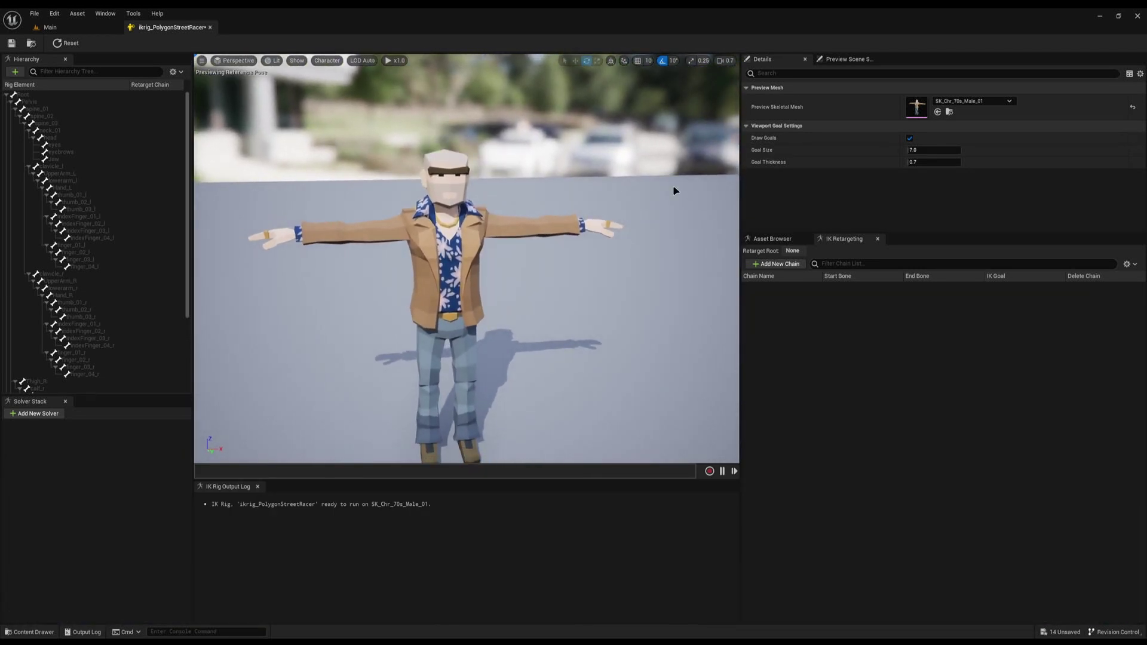
- Add retarget chains named head and root without assigning bones
left_click(776, 264)
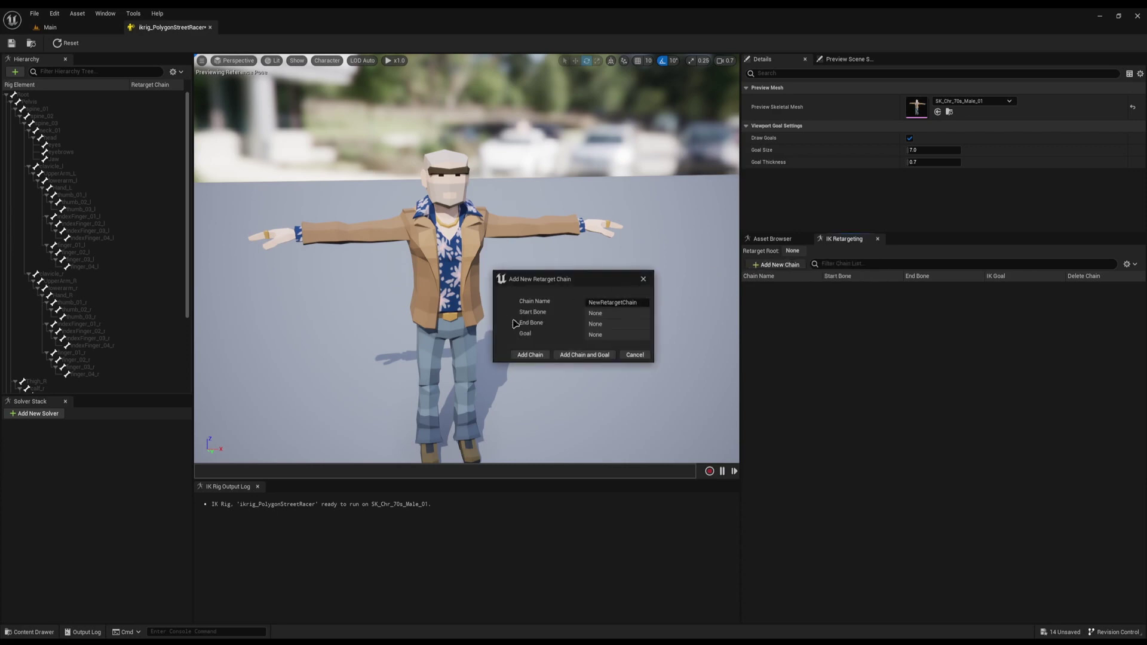
left_click(630, 300)
type("root")
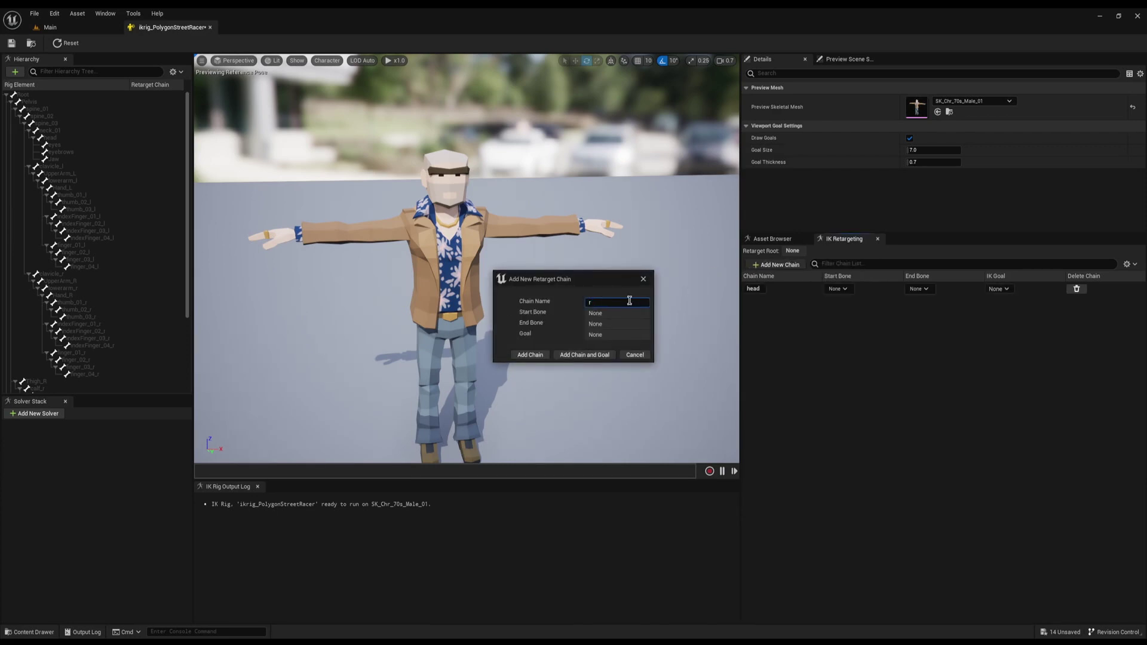
left_click(530, 354)
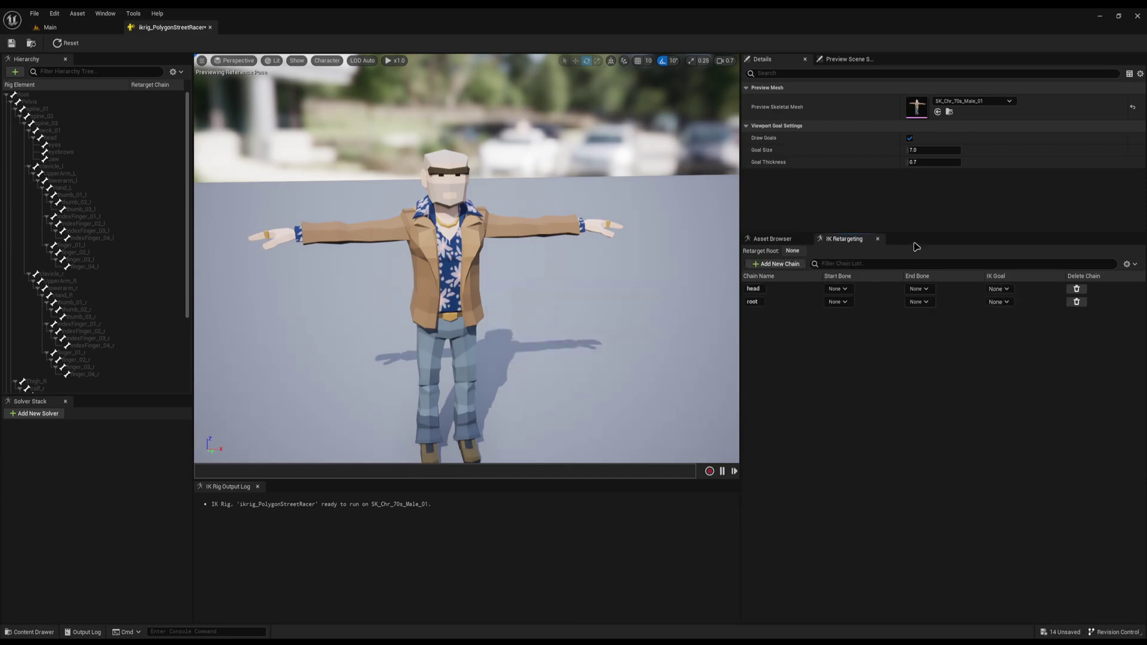
- Add retarget chains named arm_l and arm_r without assigning bones
left_click(775, 264)
left_click(616, 302)
type("arm_l")
left_click(529, 355)
left_click(770, 264)
type("arm_r")
left_click(530, 355)
- Add retarget chains named leg_l and leg_r without assigning bones
left_click(775, 264)
type("leg_l")
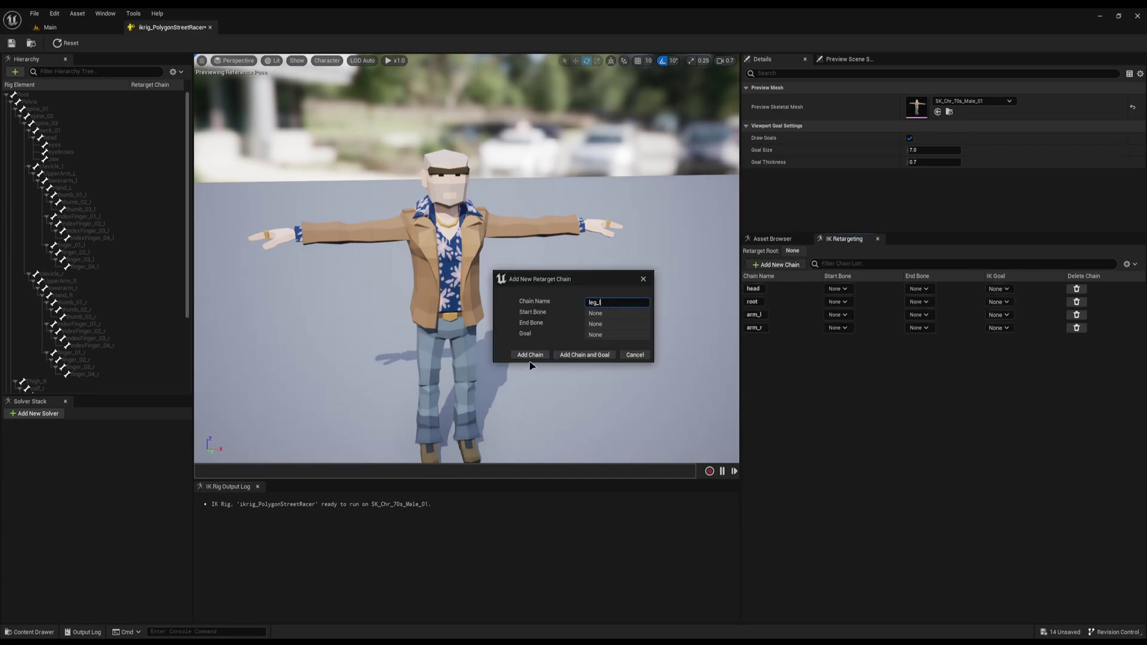
left_click(530, 356)
left_click(776, 264)
type("leg_r")
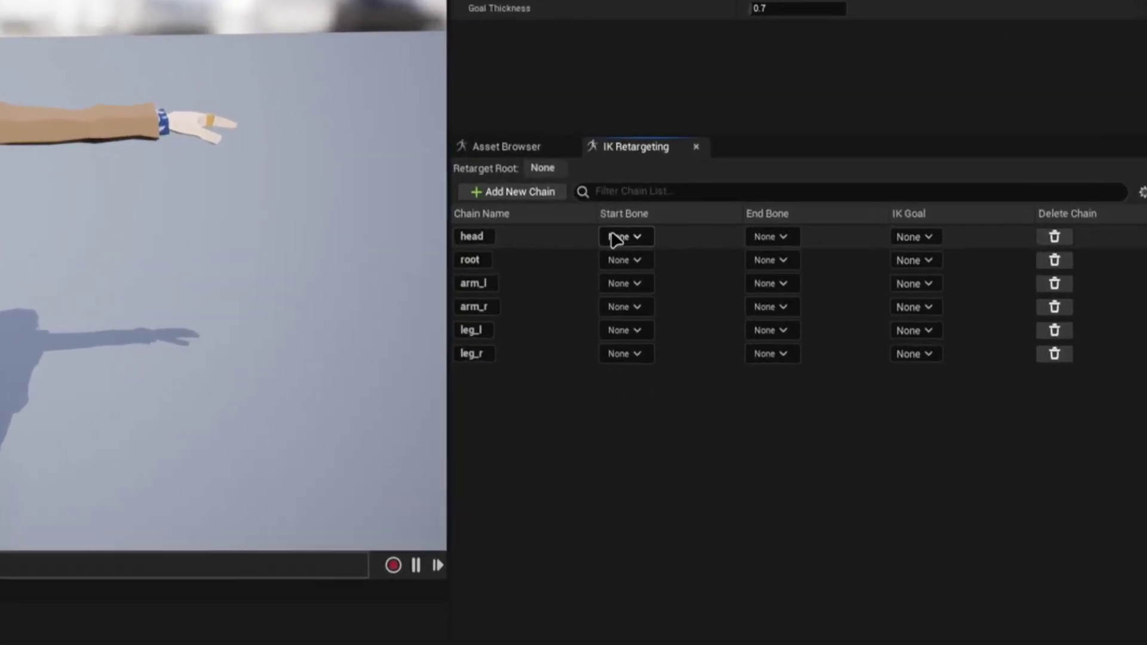
- Set the head chain to start at neck_01 and end at head
left_click(837, 288)
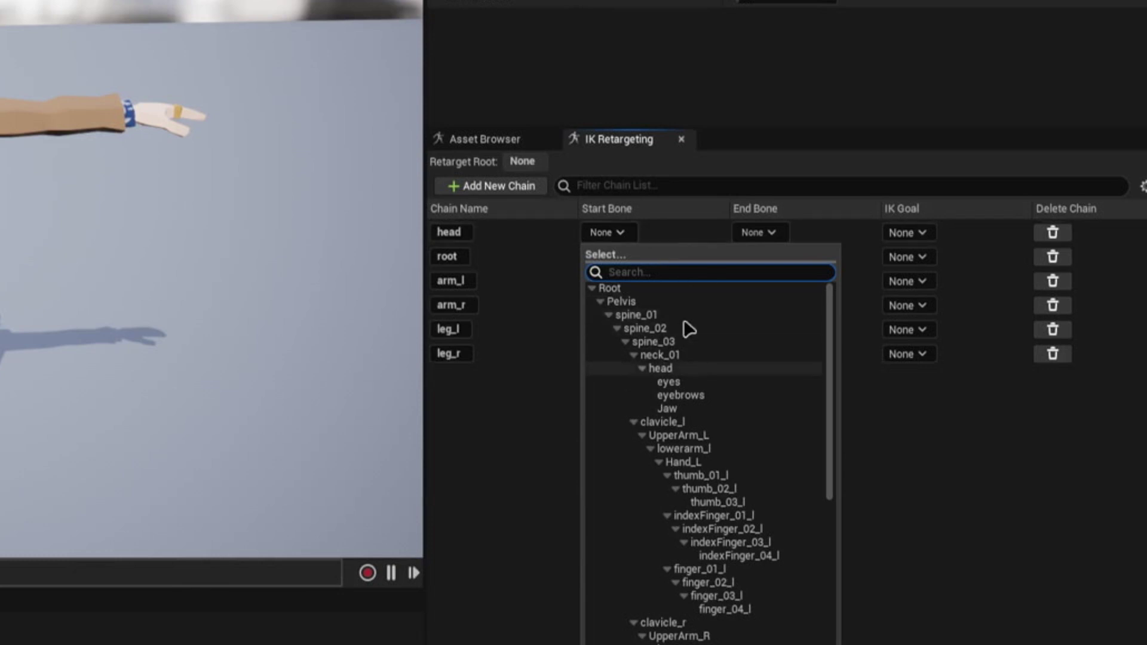
left_click(681, 356)
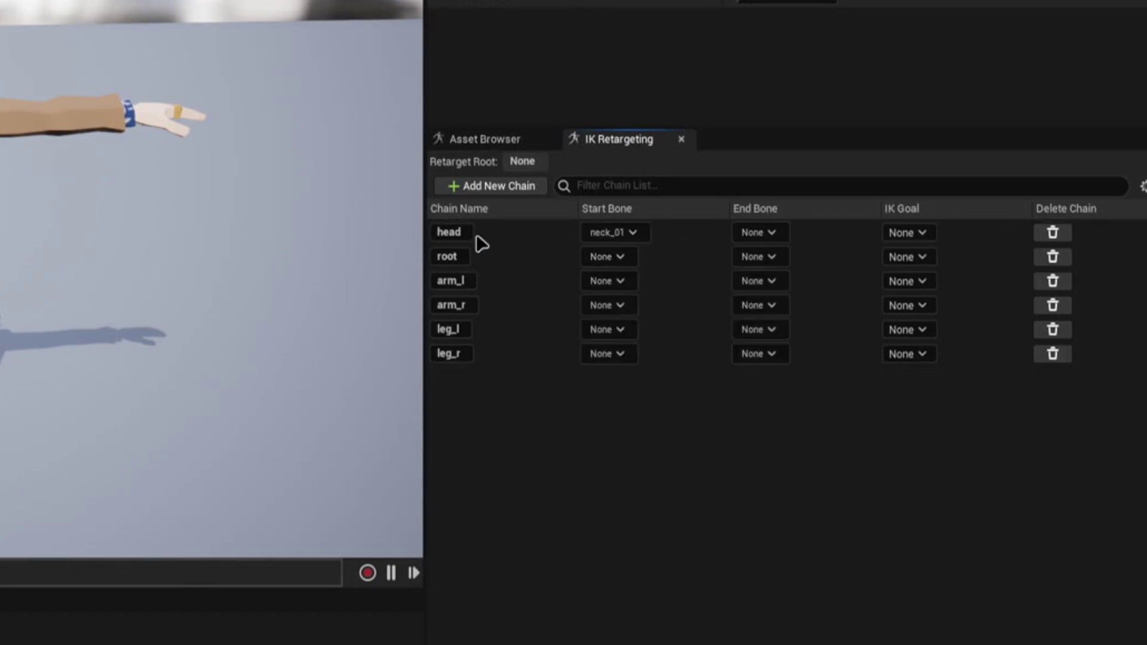
left_click(754, 233)
left_click(810, 368)
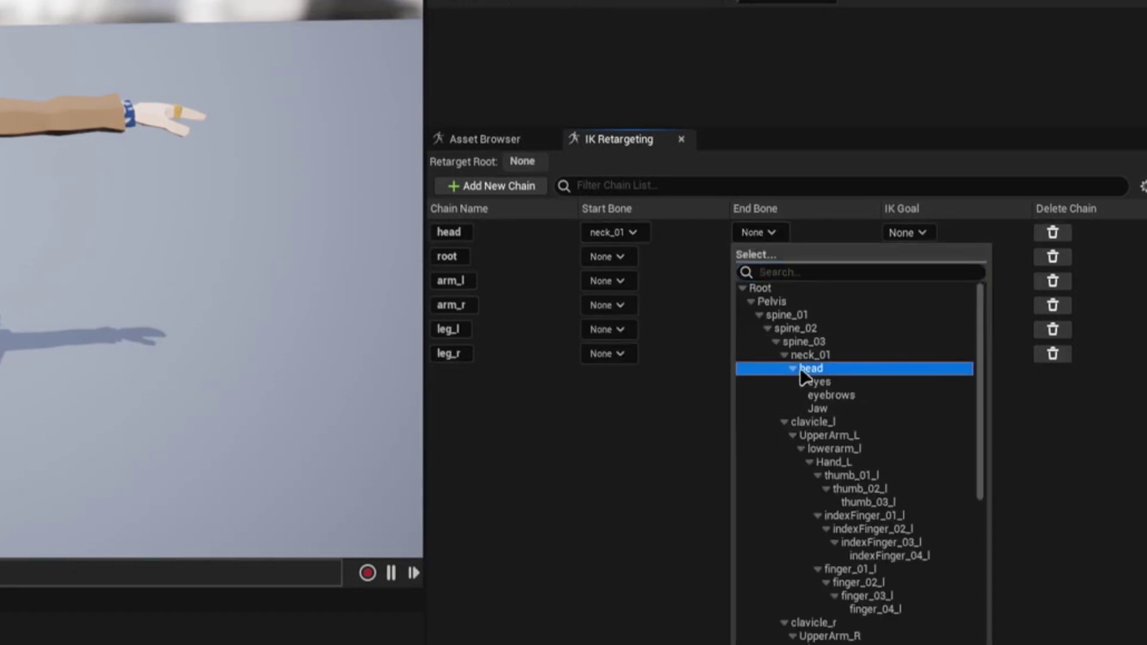
- Set both the start and end bone of the root chain to Root
left_click(620, 257)
left_click(632, 311)
left_click(765, 281)
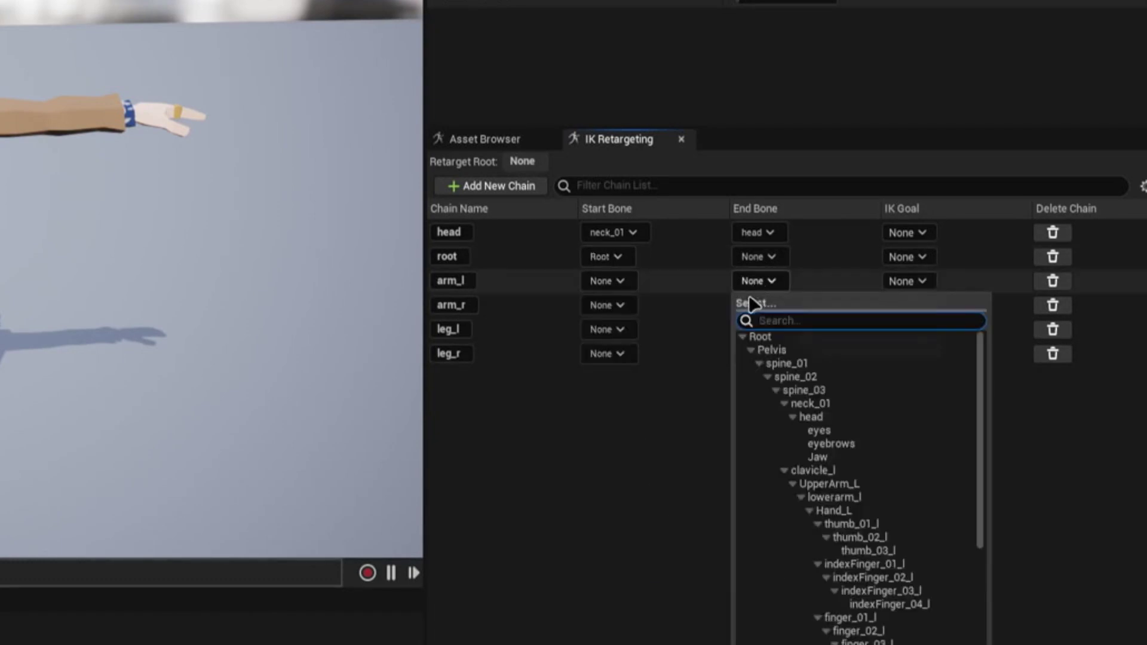
left_click(760, 257)
left_click(767, 312)
- Set the arm_l chain to start at clavicle_l and end at Hand_L
left_click(607, 282)
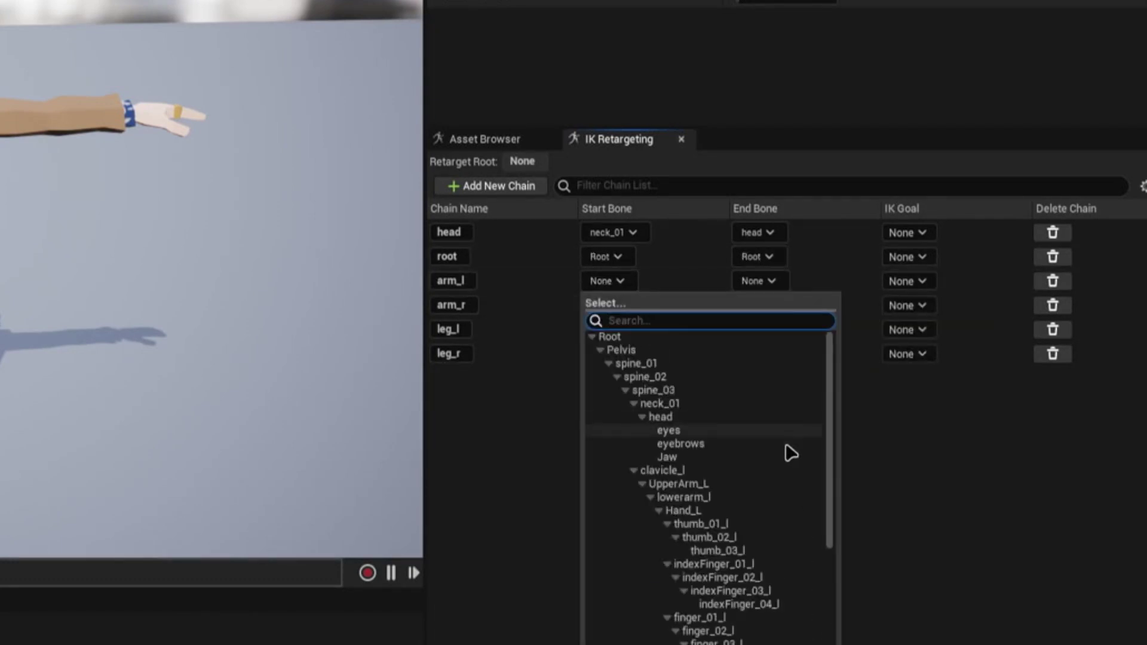
left_click(681, 470)
left_click(776, 282)
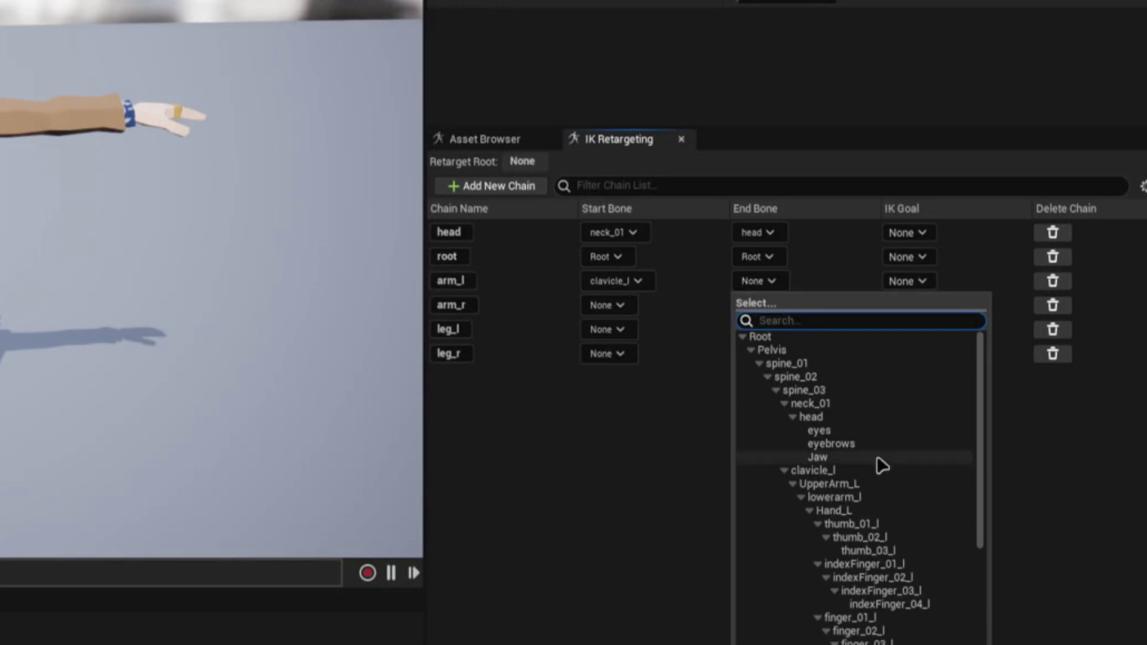
left_click(853, 510)
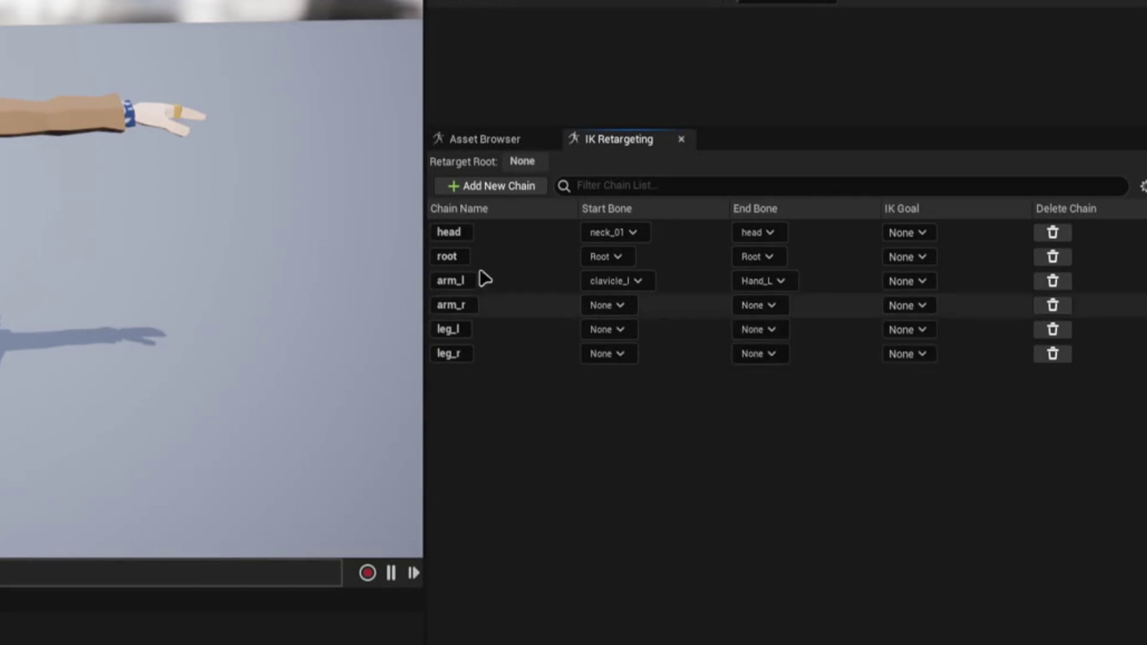
- Set the arm_r chain to start at clavicle_r and end at Hand_R
left_click(620, 281)
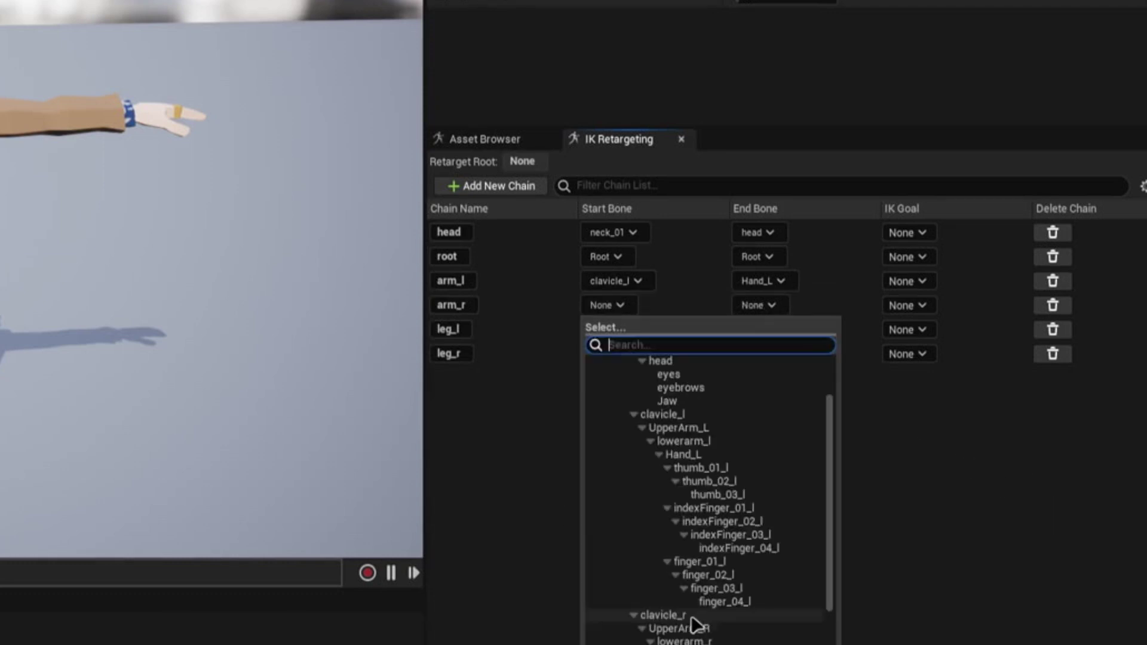
left_click(691, 617)
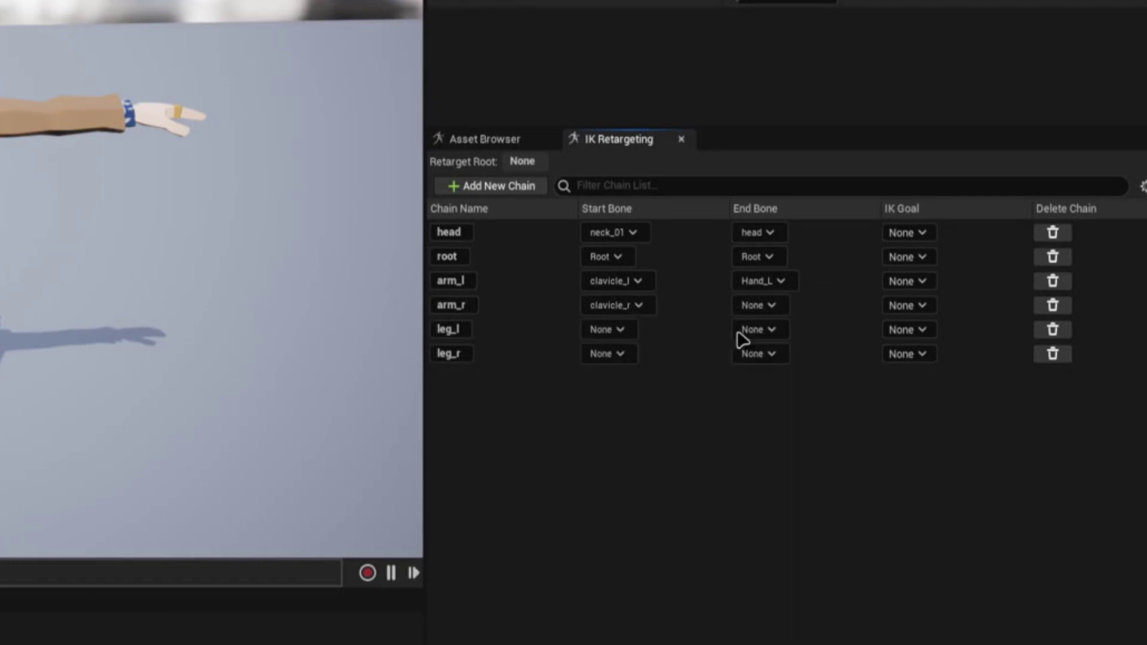
left_click(767, 306)
scroll(818, 541, "down", 3)
scroll(836, 597, "down", 2)
left_click(833, 627)
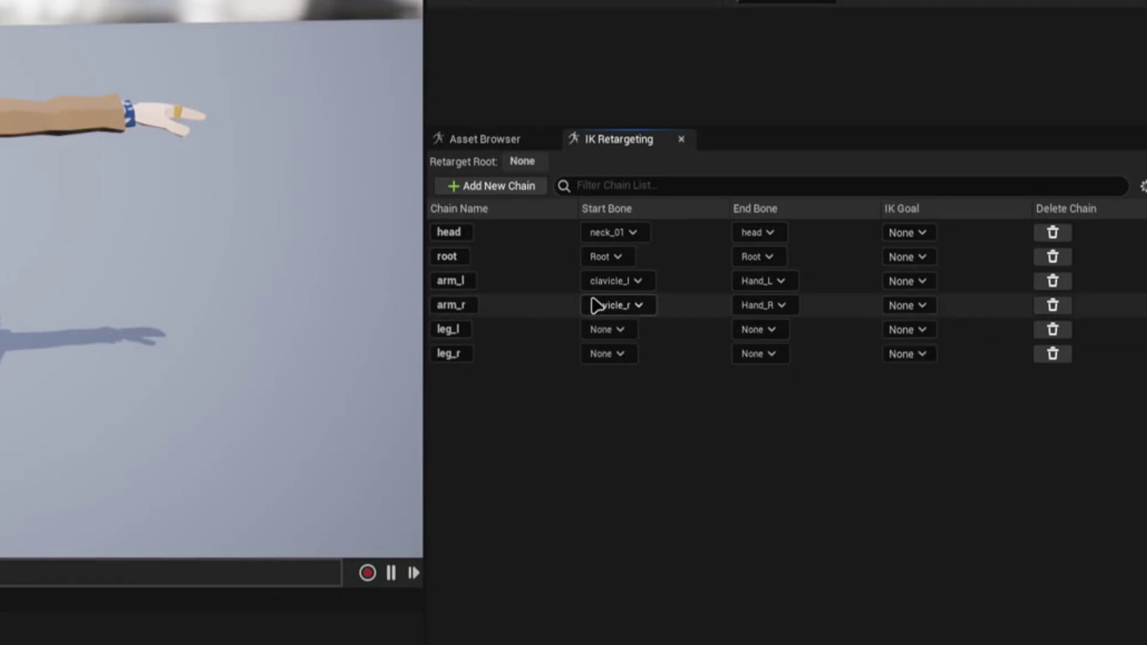
- Set the leg_l chain to start at Thigh_L and end at Foot_L
left_click(619, 330)
scroll(682, 561, "down", 6)
scroll(680, 563, "down", 5)
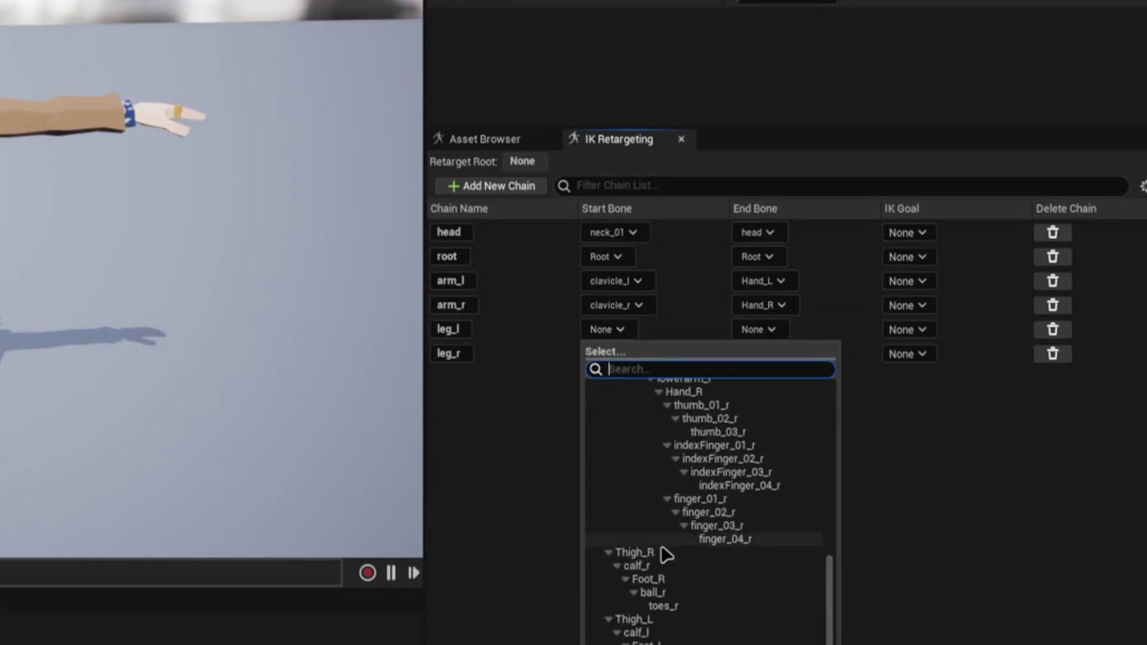
left_click(657, 621)
left_click(759, 329)
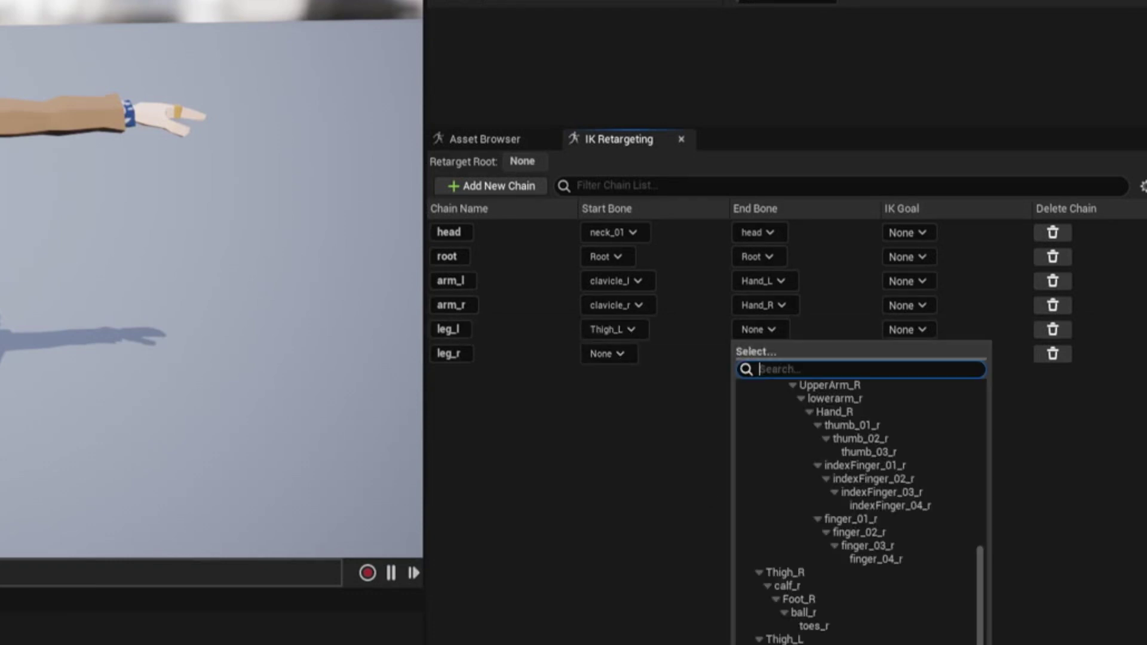
left_click(800, 644)
- Set the leg_r chain to start at Thigh_R and end at Foot_R, and save the rig
left_click(604, 356)
scroll(743, 578, "down", 10)
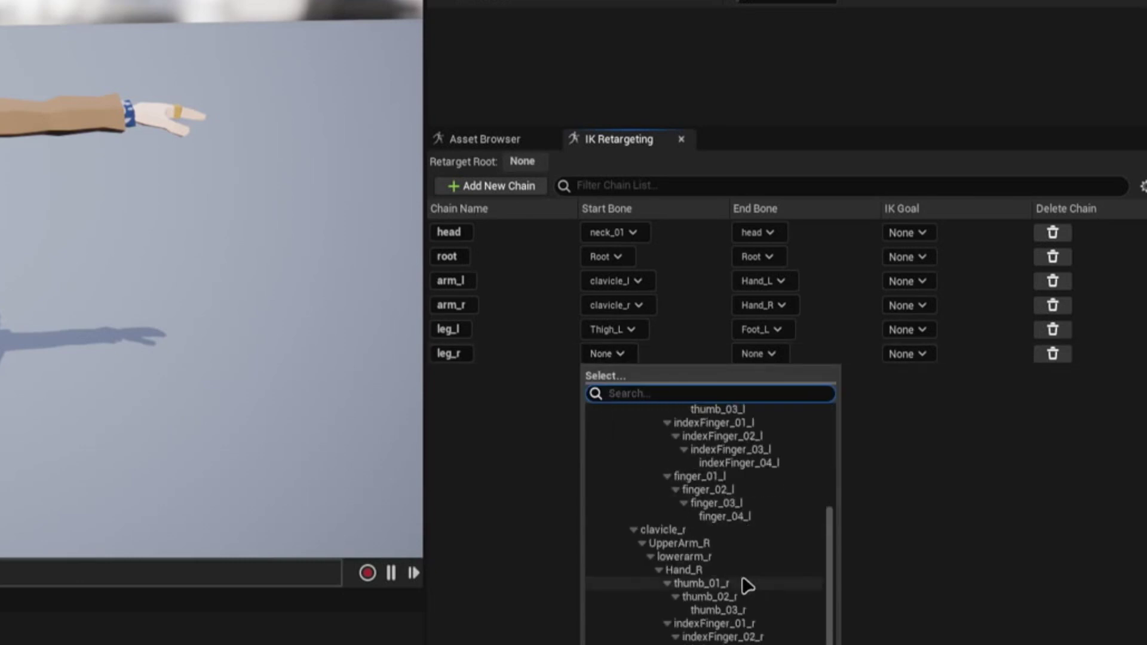
left_click(671, 578)
left_click(621, 353)
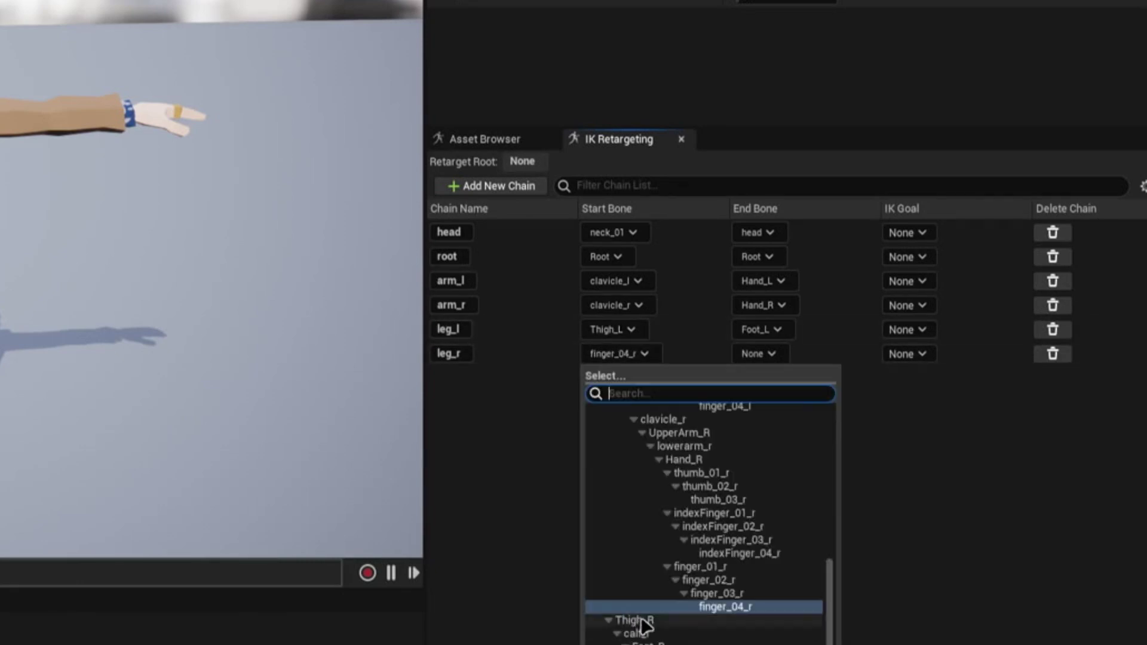
left_click(642, 620)
left_click(767, 357)
scroll(803, 529, "down", 10)
left_click(801, 576)
key("ctrl+s")
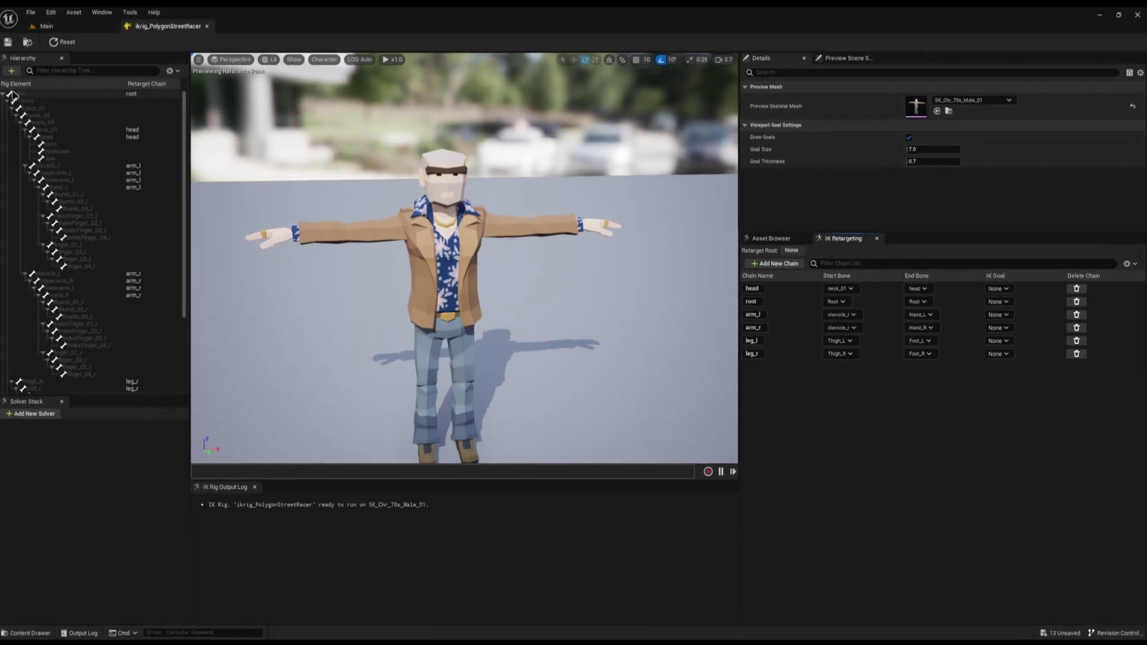
- Set the Pelvis bone as the retarget root and close the ikrig_PolygonStreetRacer editor
left_click(27, 95)
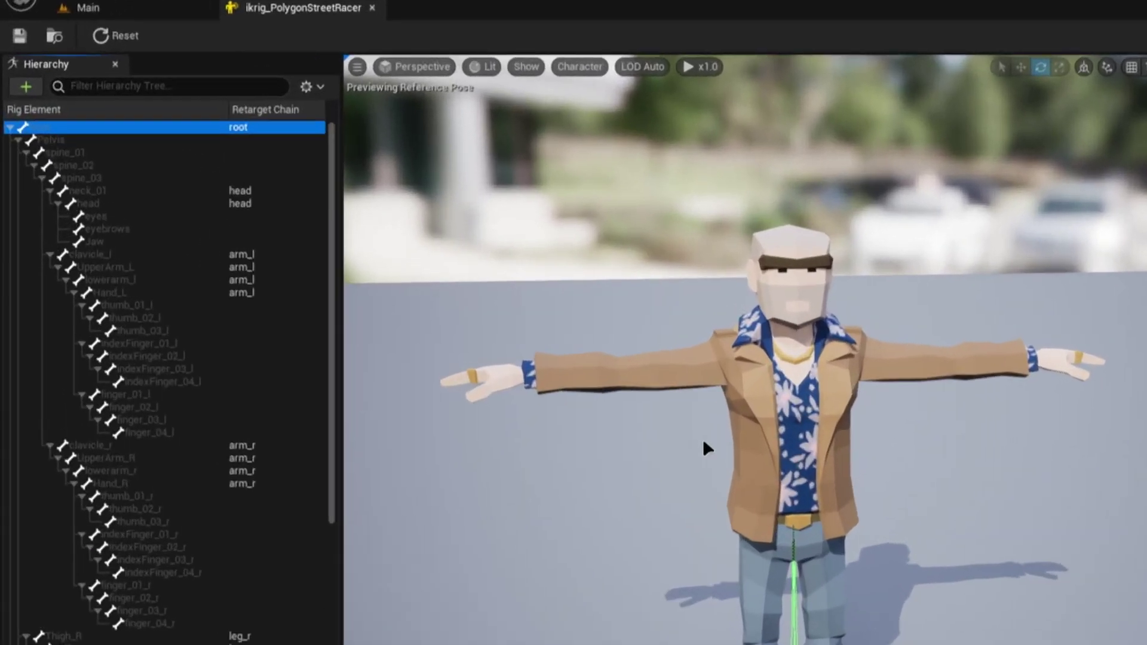
right_click_drag(706, 449, 675, 466)
key("w")
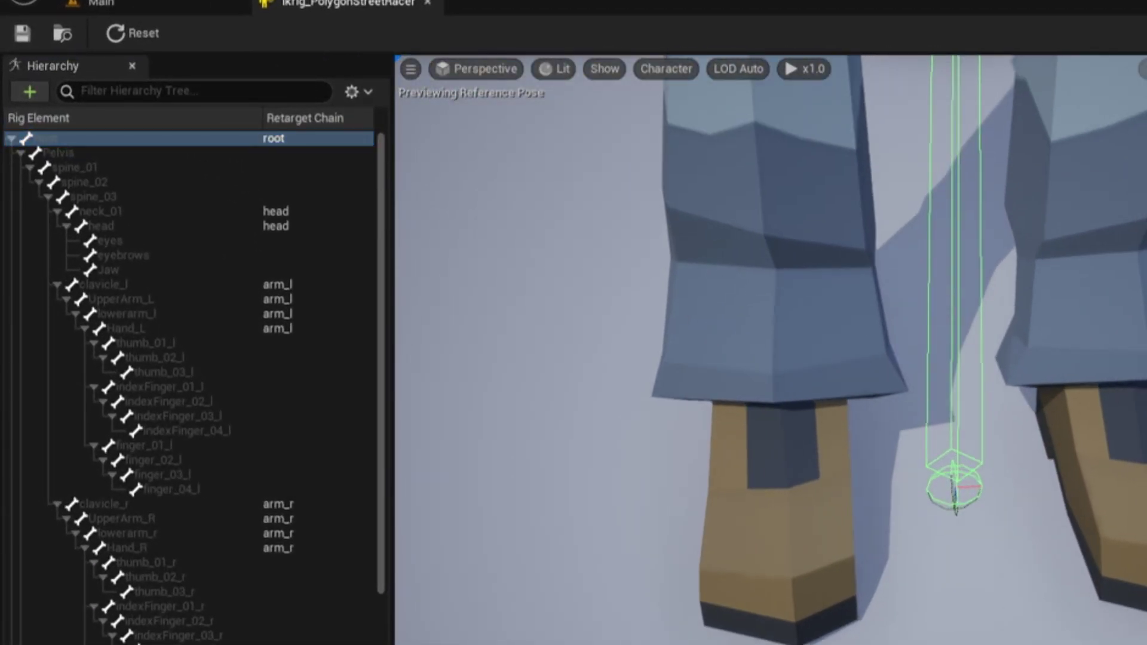
key("s")
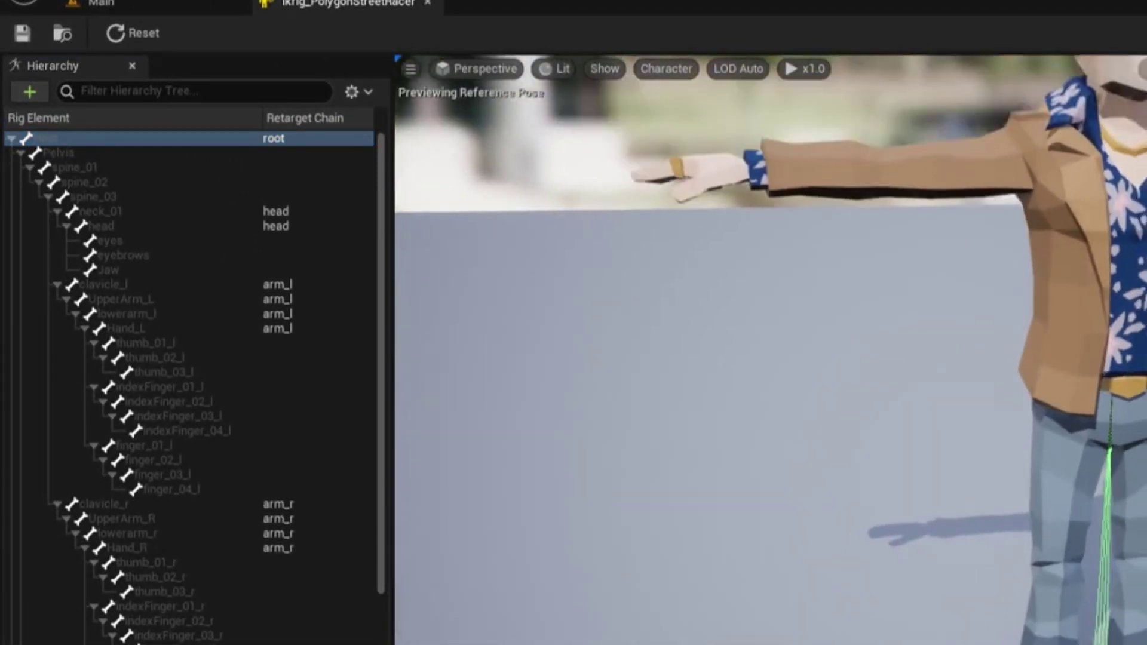
key("s")
right_click_drag(412, 173, 465, 131)
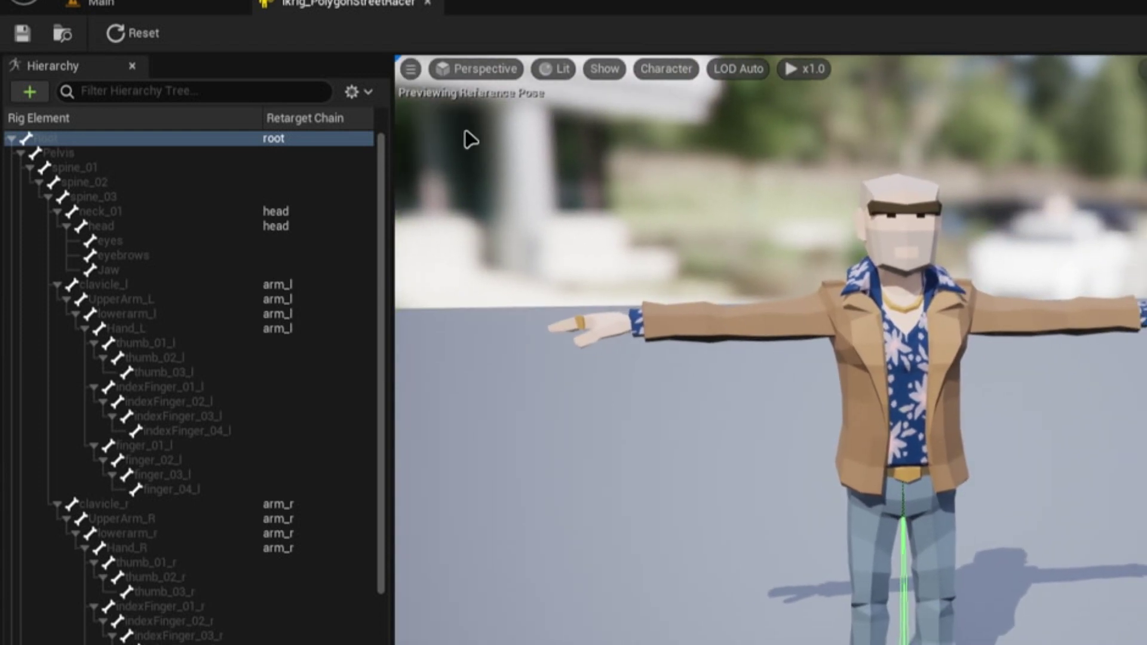
left_click(82, 153)
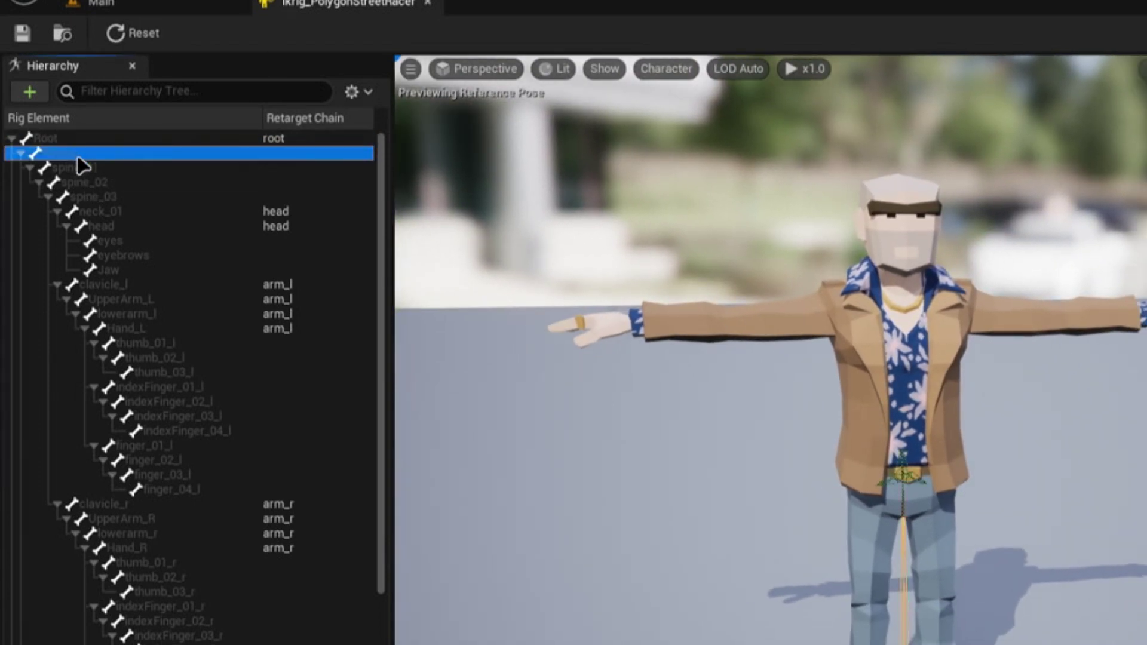
right_click(78, 159)
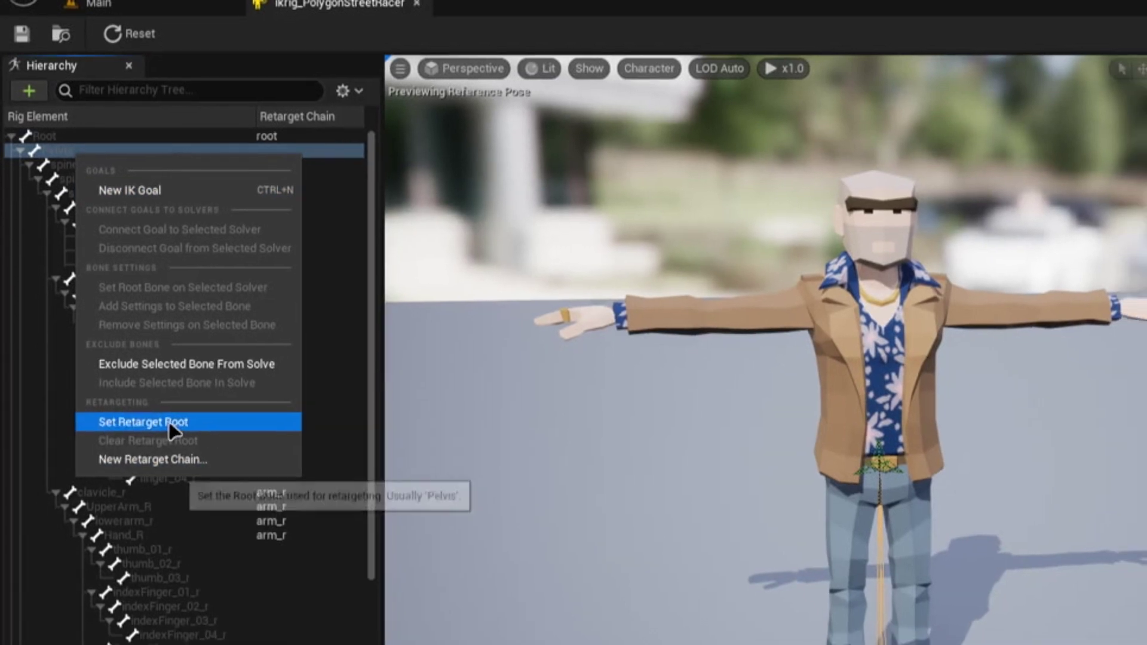
left_click(170, 422)
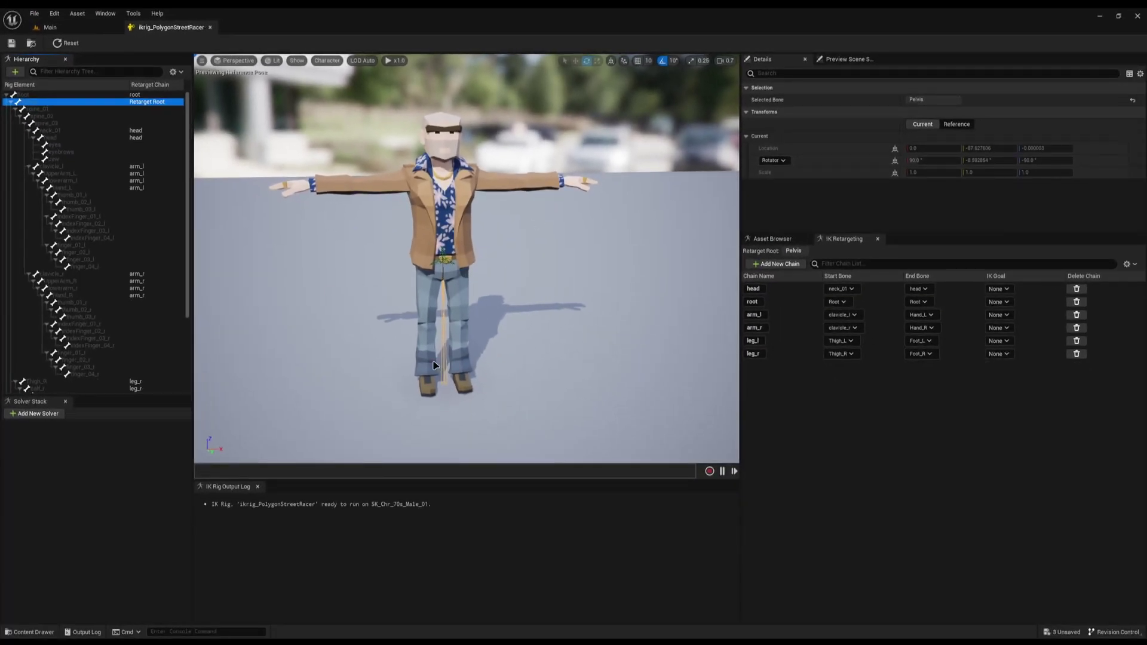
right_click_drag(435, 366, 441, 348)
left_click(208, 28)
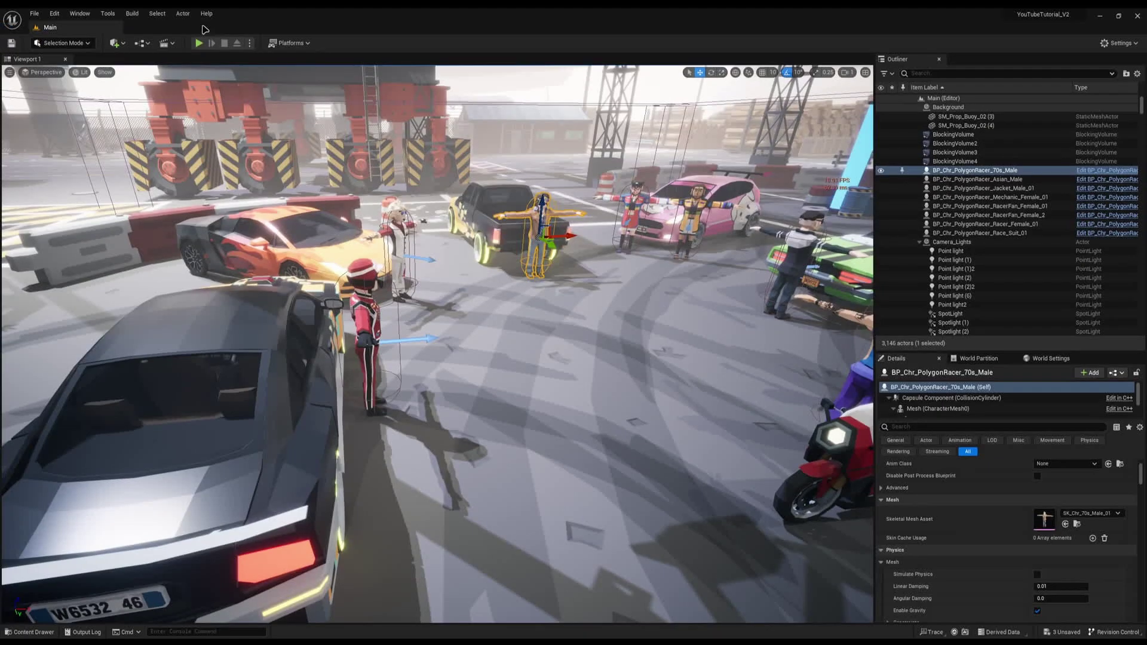
- Create an IK Retargeter named ikr_Mixamo_to_PolygonStreetRacer in the Animations/SyntyPolygonStreetRacer folder
key("ctrl+space")
left_click(72, 406)
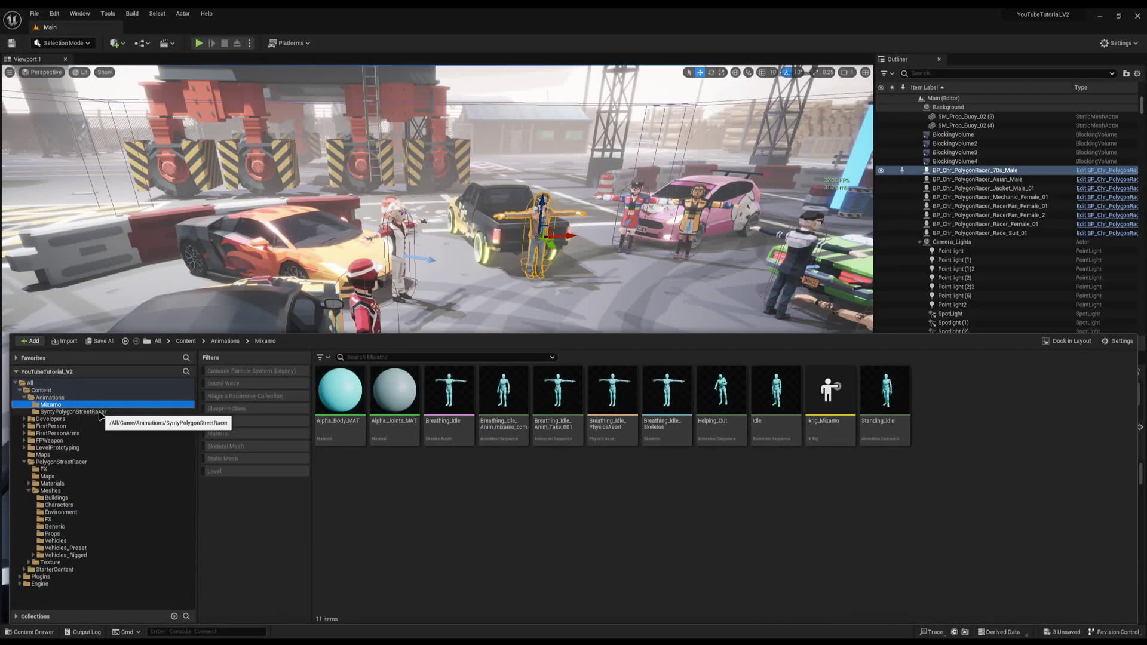
left_click(100, 412)
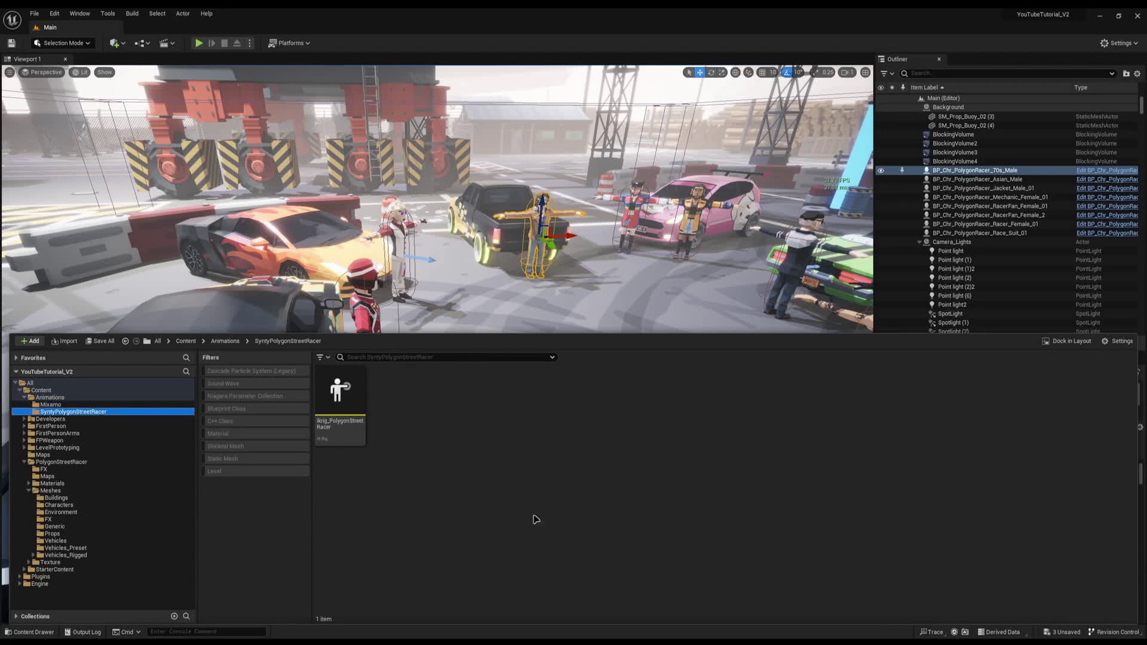
right_click(381, 477)
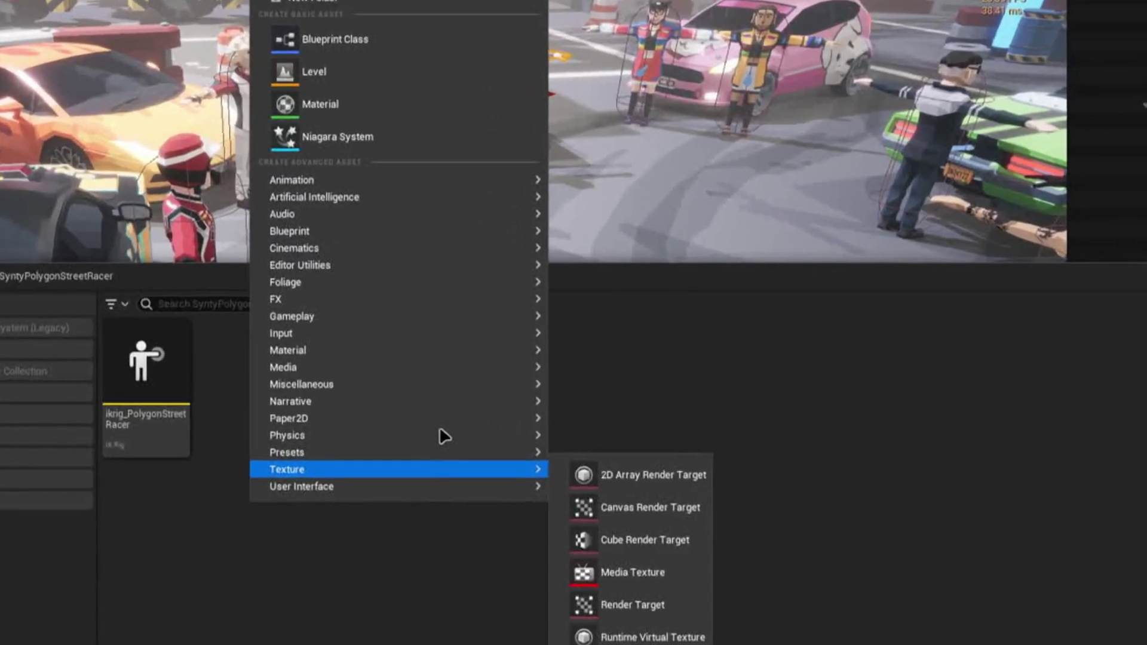
mouse_move(449, 287)
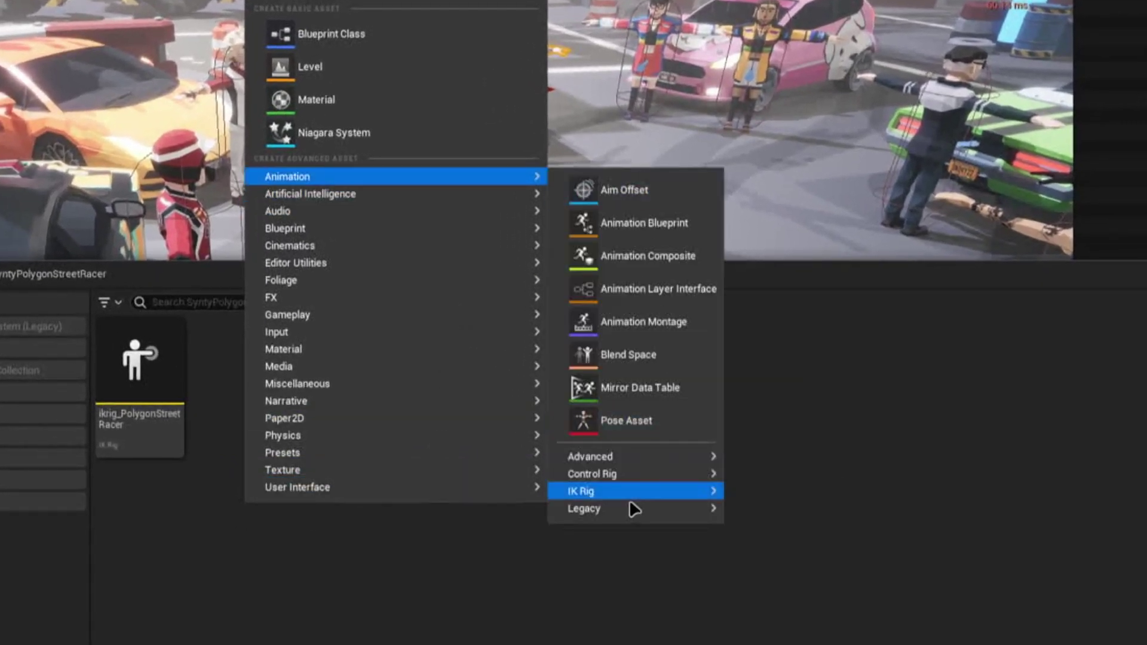
mouse_move(625, 492)
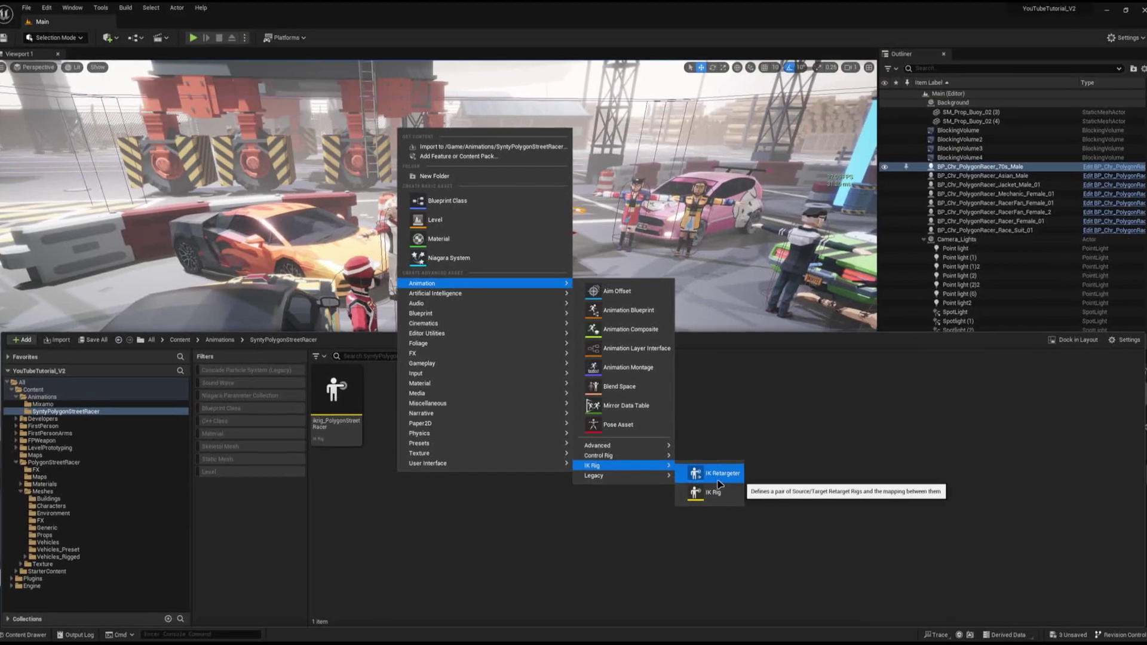
left_click(728, 475)
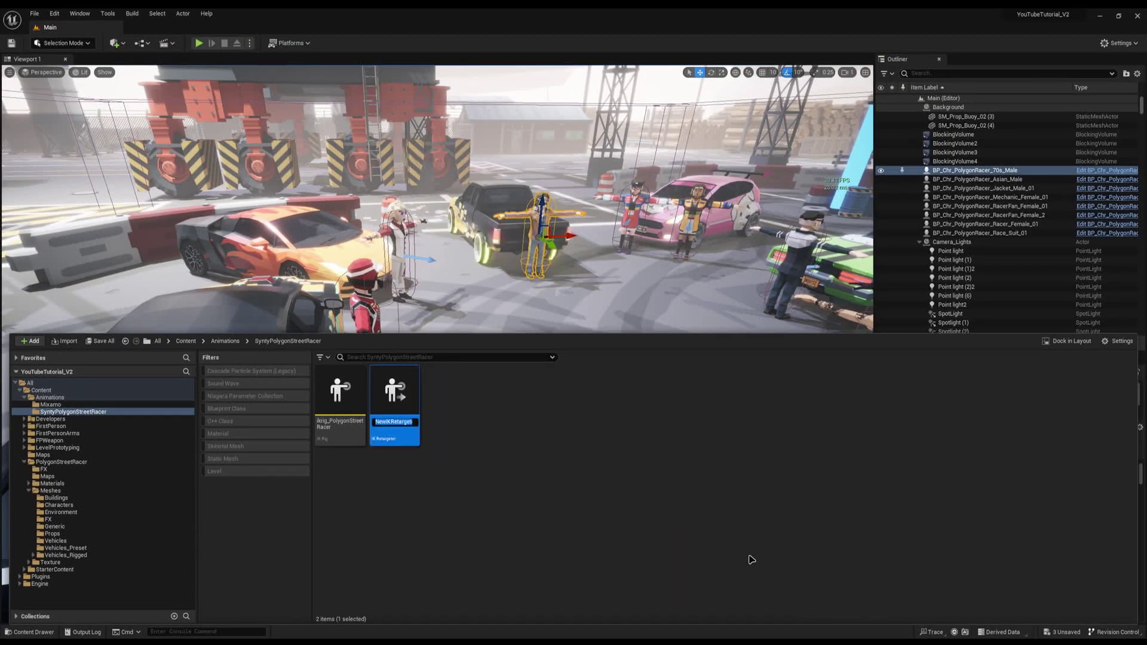
type("ikr_")
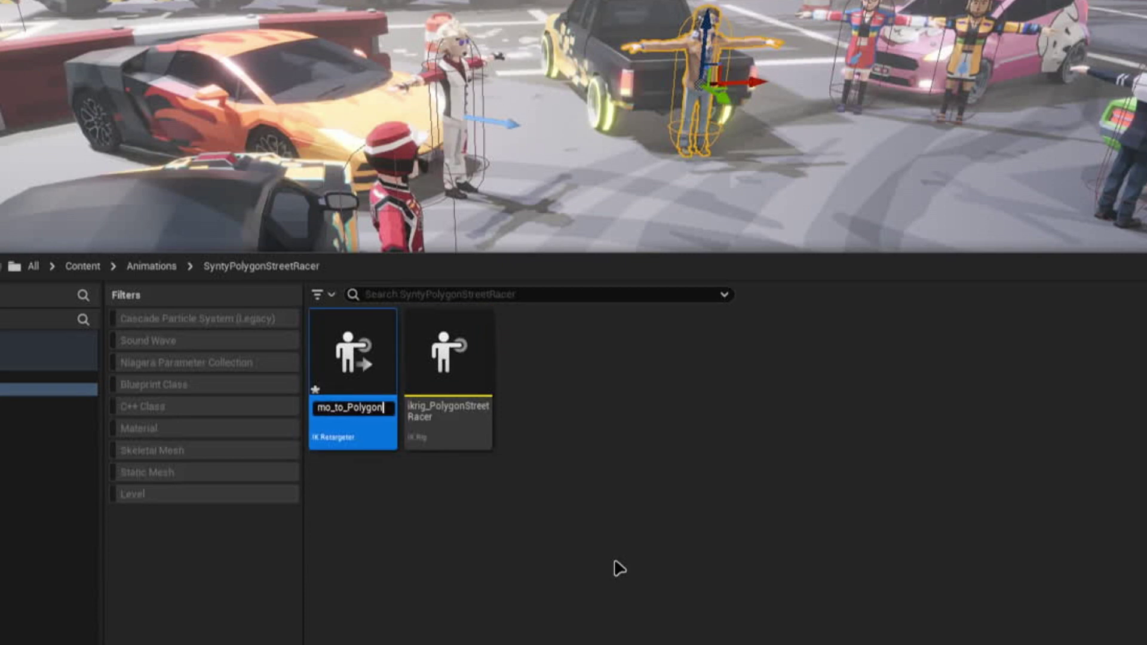
type("r_Mixa")
key("Return")
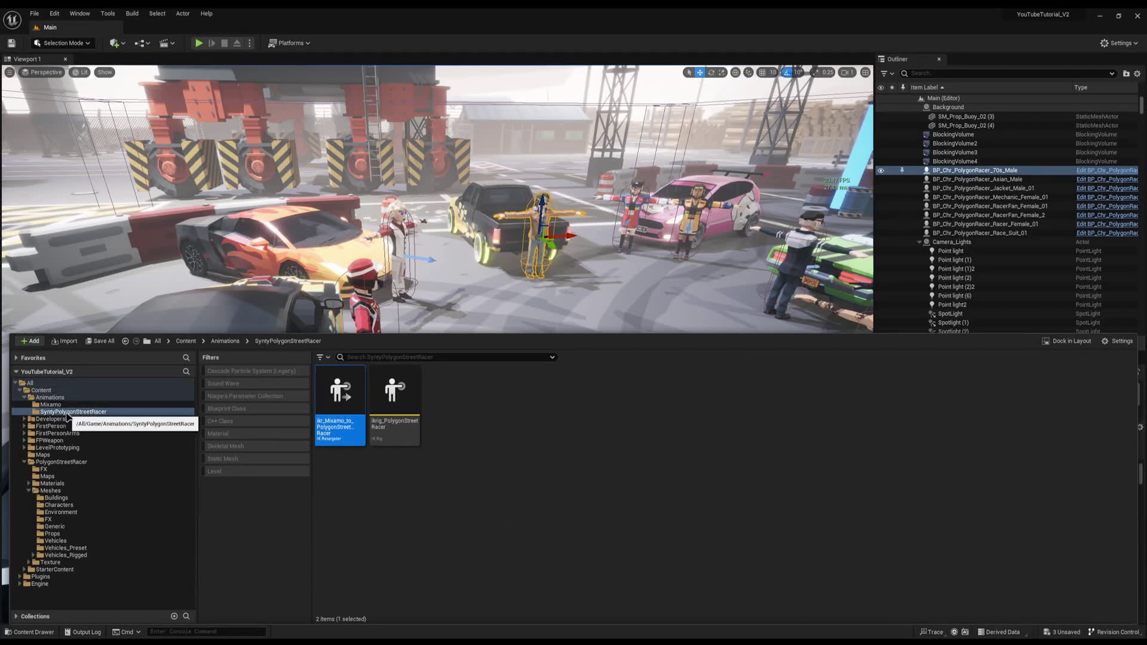
- Open the new retargeter with ikrig_Mixamo as the source IK Rig and ikrig_PolygonStreetRacer as the target IK Rig
double_click(350, 419)
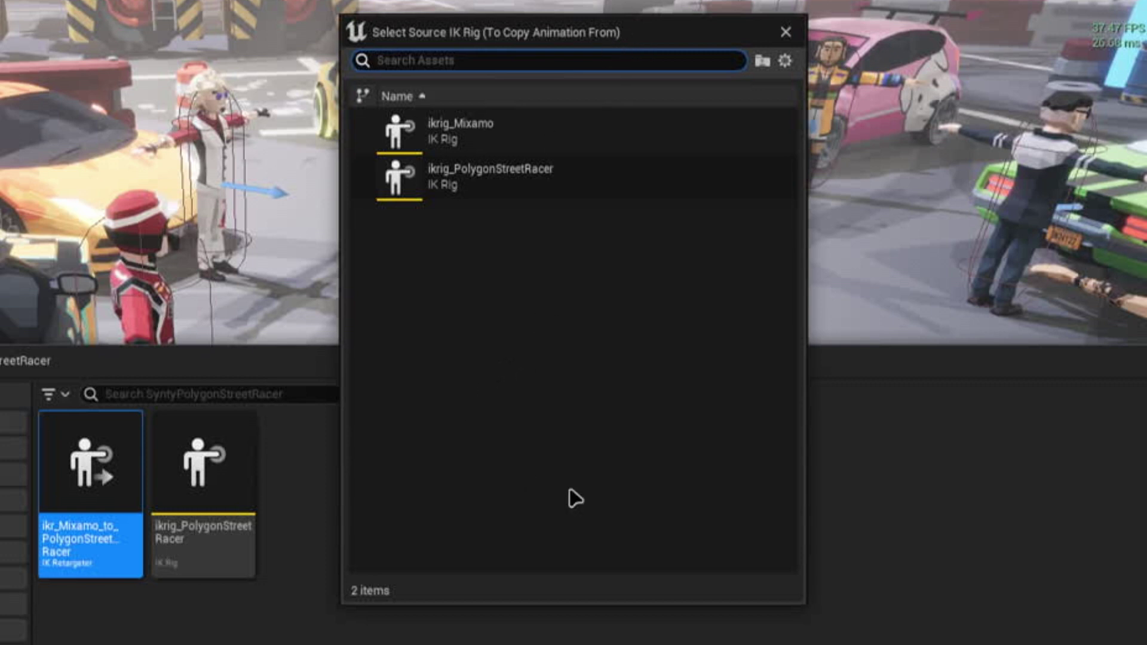
left_click(519, 138)
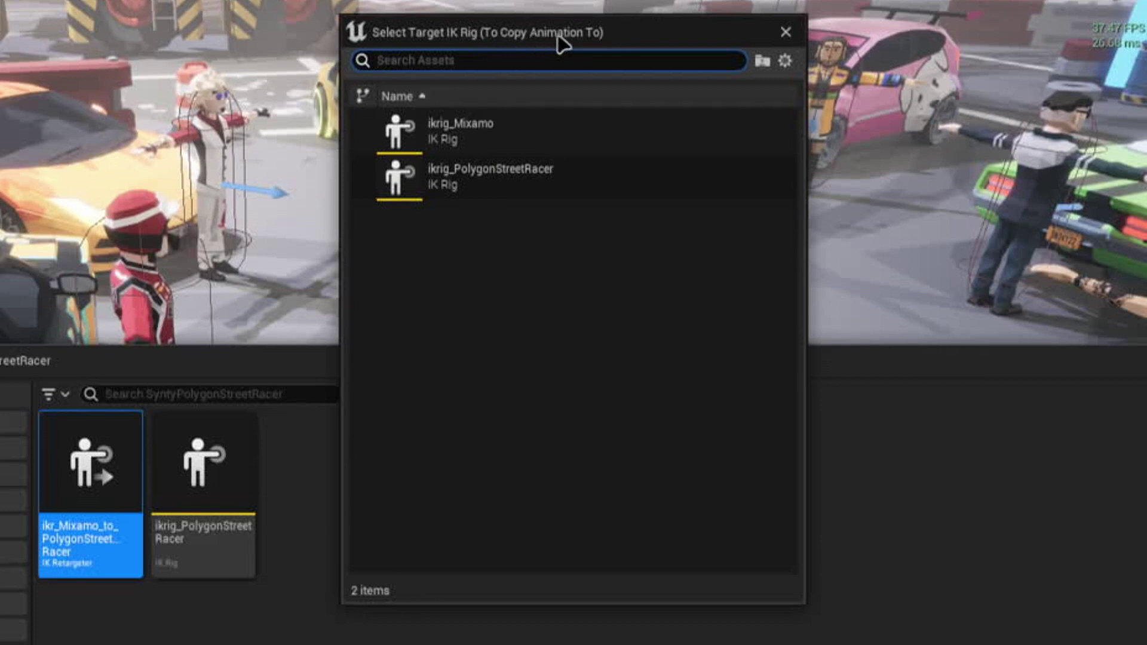
left_click(535, 182)
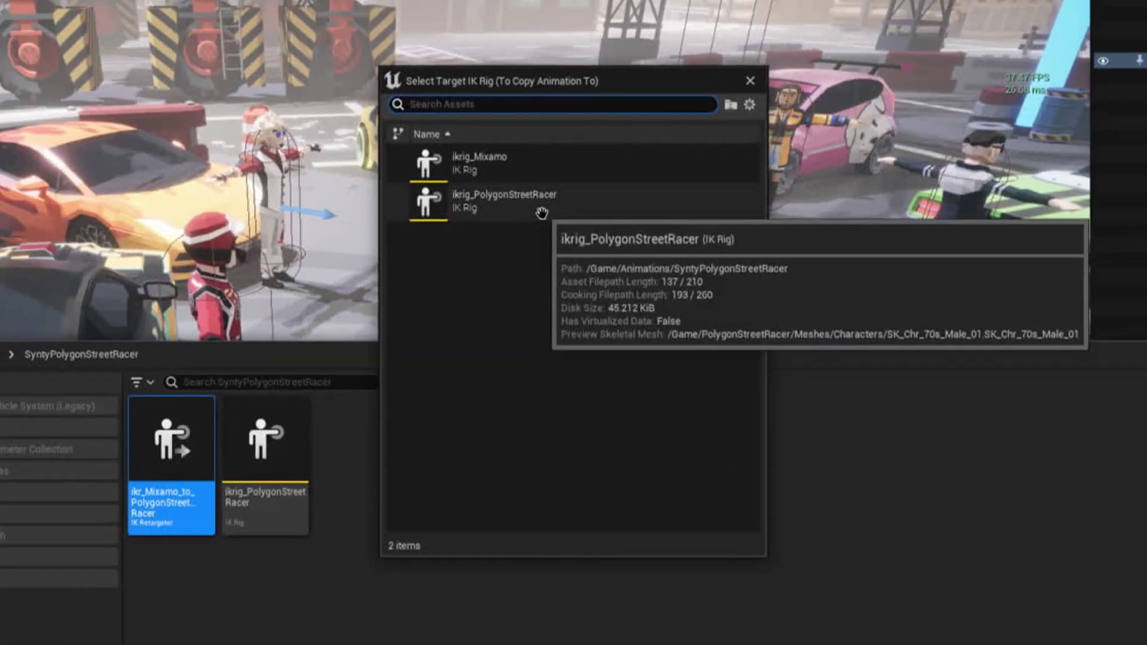
- Examine how the Mixamo source mesh and the Street Racer target mesh line up in the retargeter preview
key("w")
right_click_drag(572, 325, 610, 313)
key("a")
scroll(572, 325, "down", 1)
key("s")
key("w")
key("d")
key("s")
key("a")
key("w")
key("d")
key("s")
key("a")
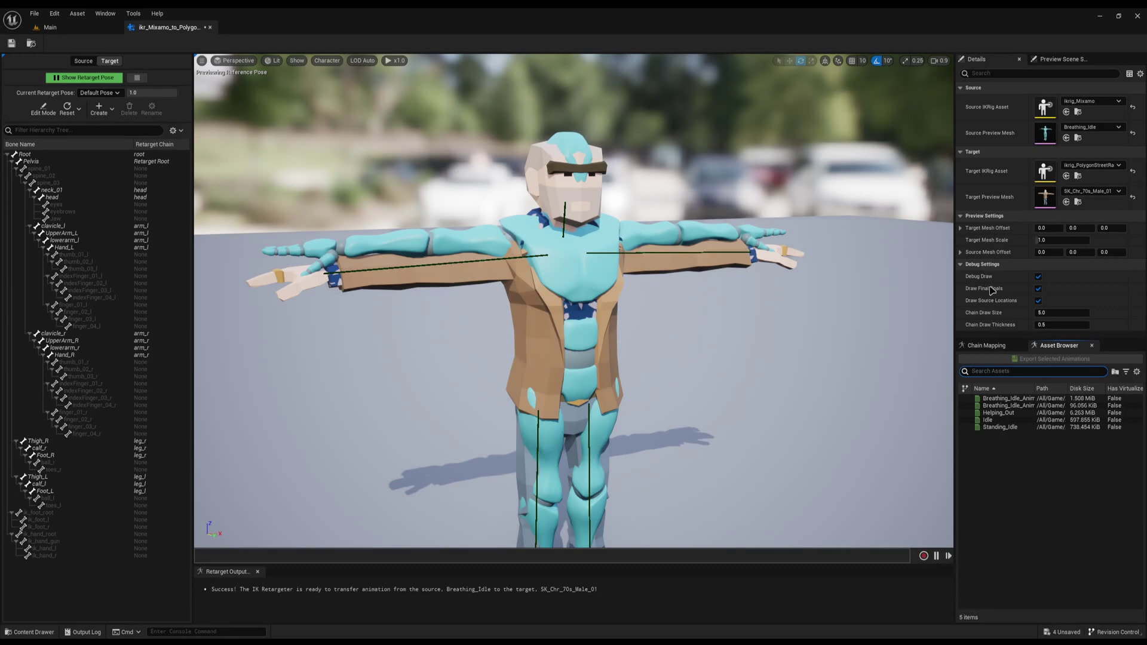
- Review the chain mapping, checking which source chain is assigned to the root target chain
left_click(983, 346)
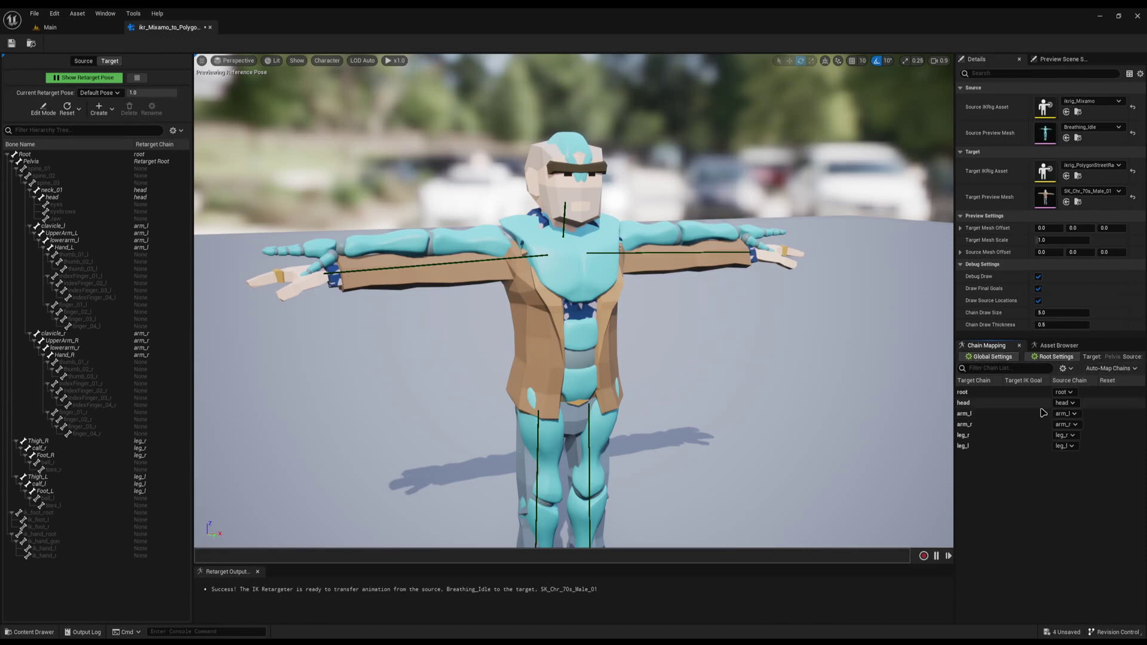
left_click(964, 394)
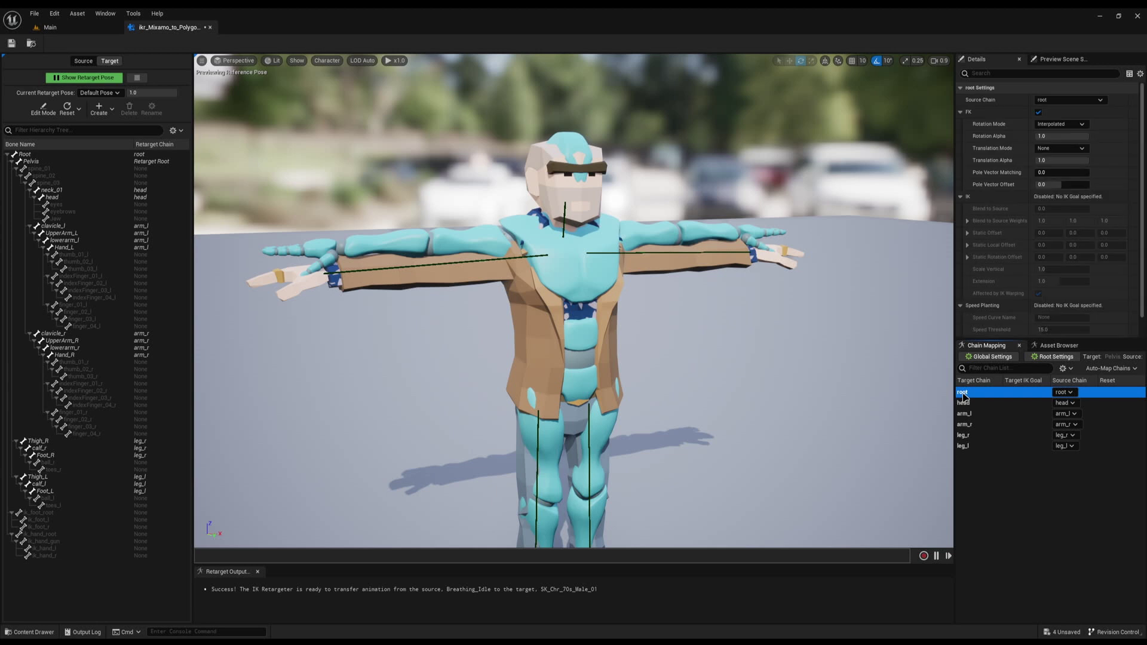
left_click(1069, 393)
left_click(1047, 514)
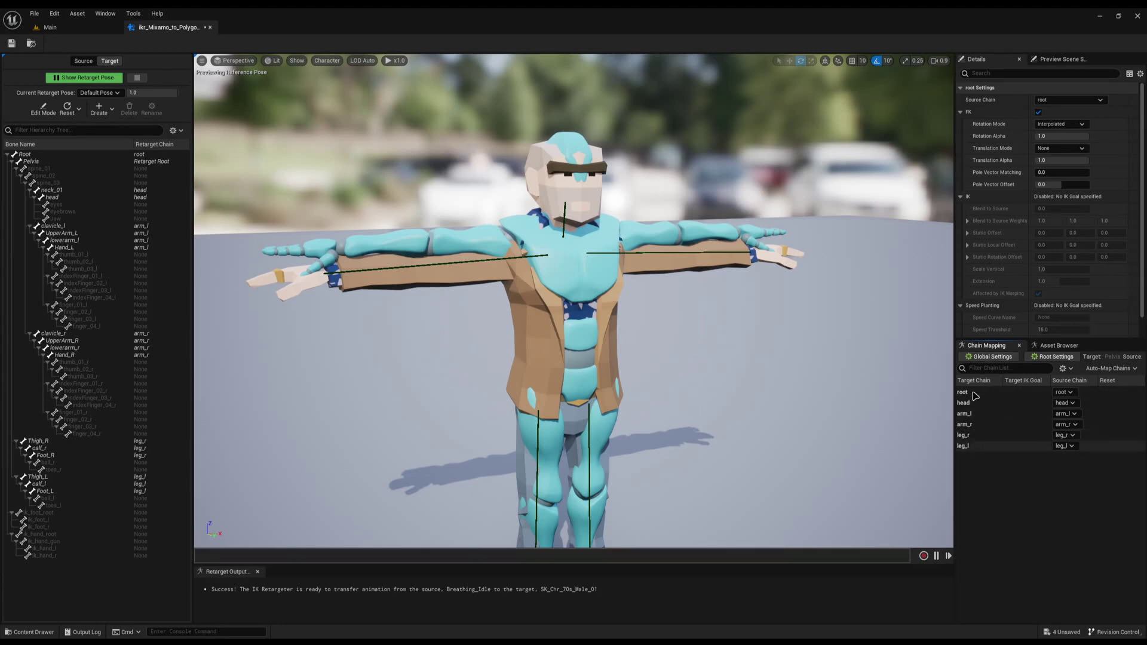
- Preview the Idle animation on the source and target characters
left_click(1052, 346)
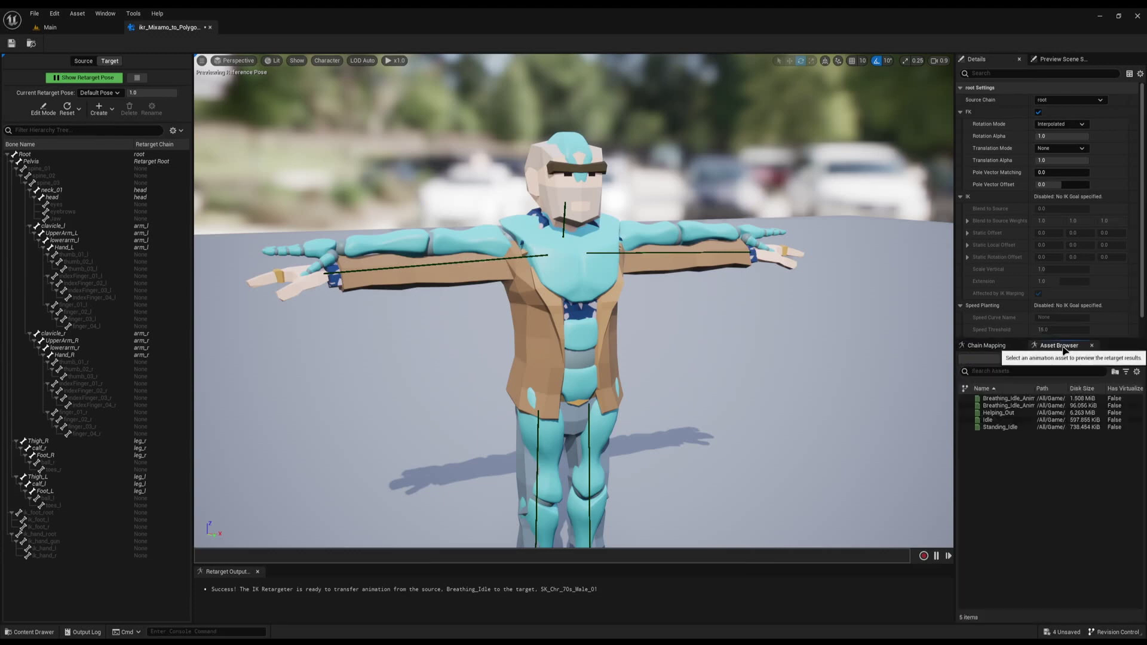
left_click(1015, 419)
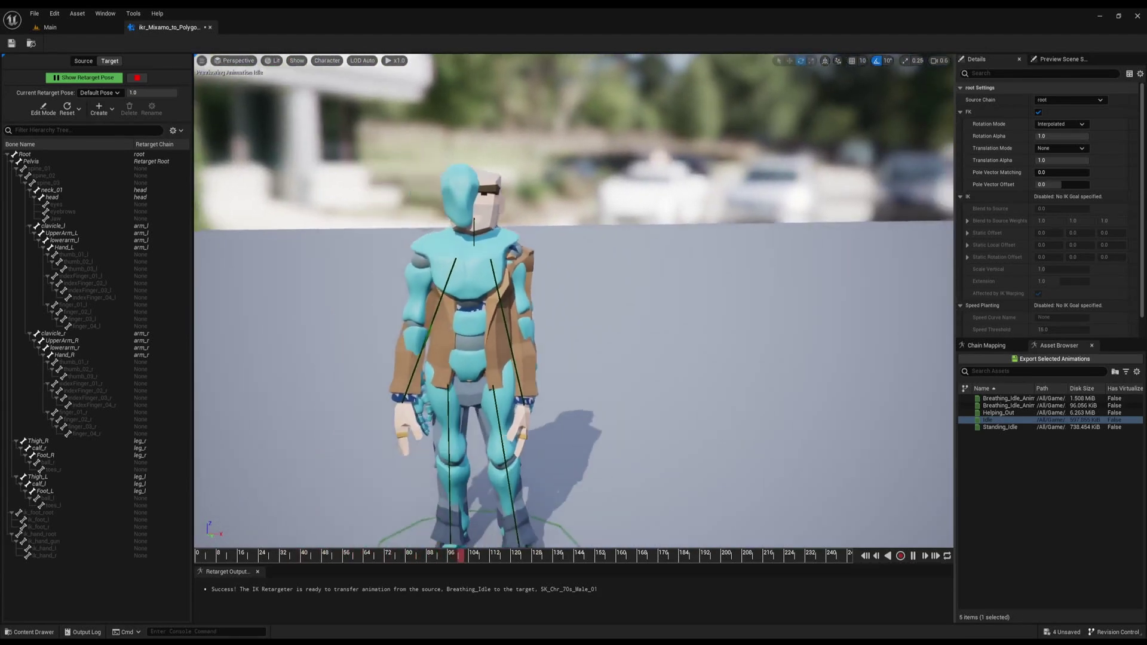
right_click_drag(740, 377, 724, 383)
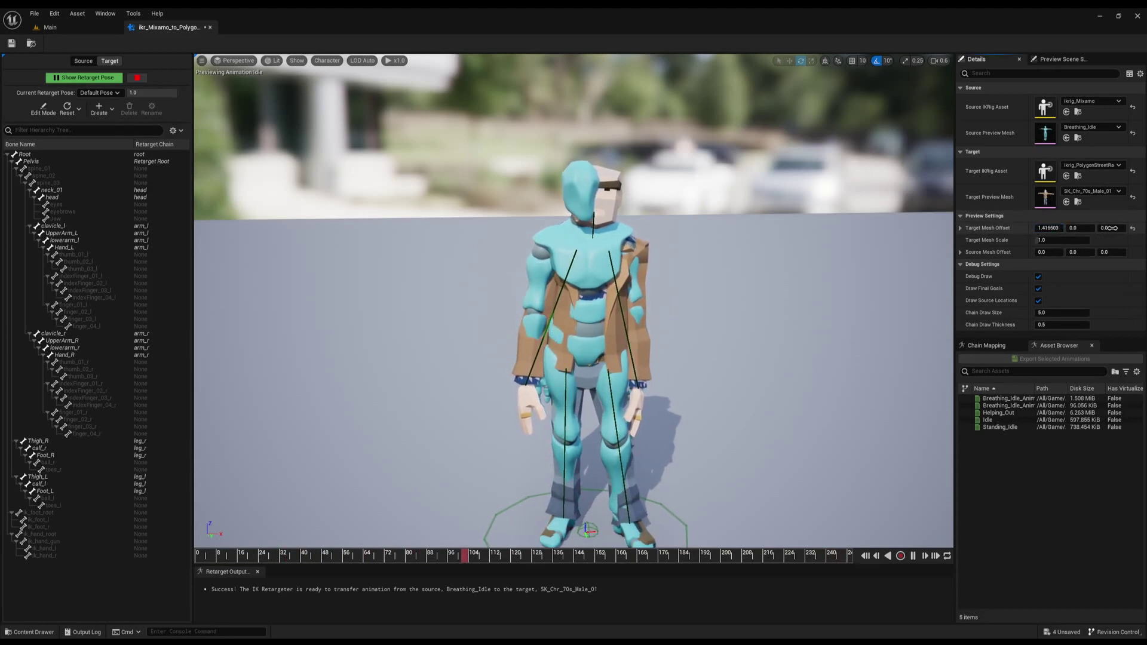
- Set the target mesh's X offset to about 109 to stand the two characters side by side
left_click_drag(1044, 229, 1084, 228)
key("w")
right_click_drag(574, 300, 584, 312)
key("s")
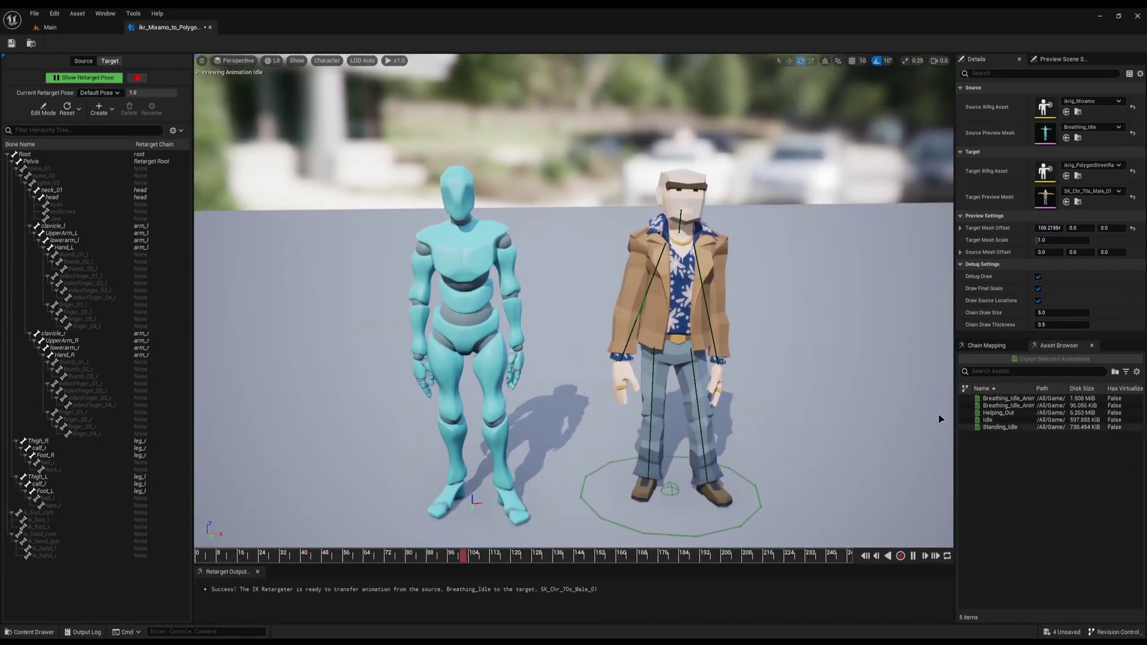
- Preview the first Breathing_Idle animation and the Helping_Out animation on both characters
left_click(1008, 399)
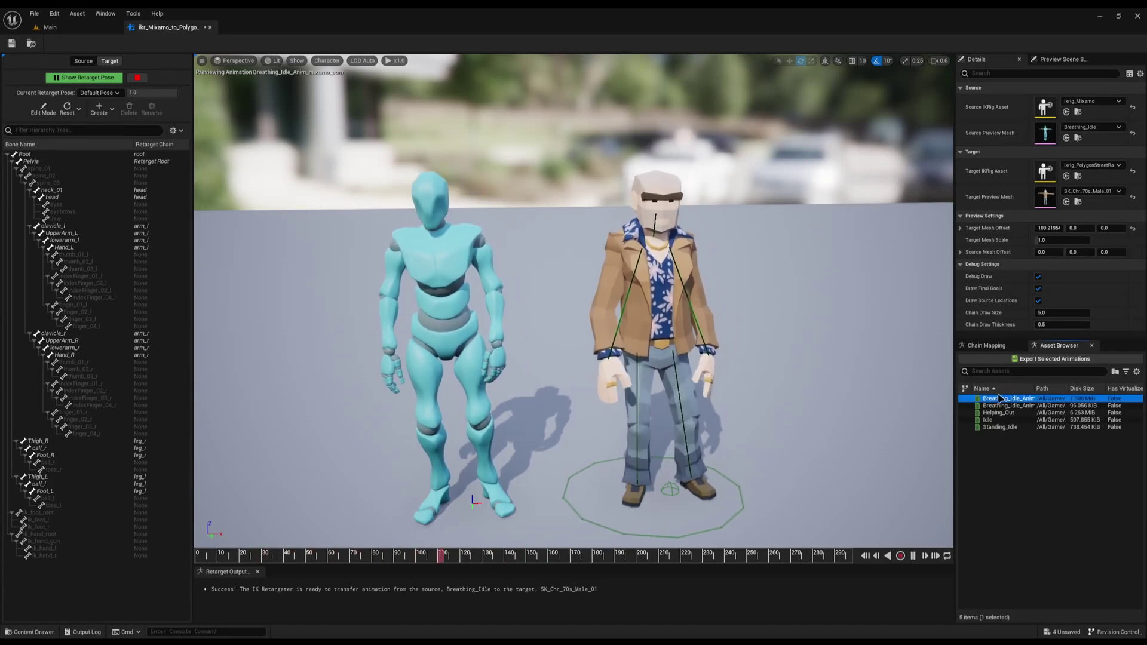
double_click(1011, 413)
right_click_drag(768, 395, 836, 396)
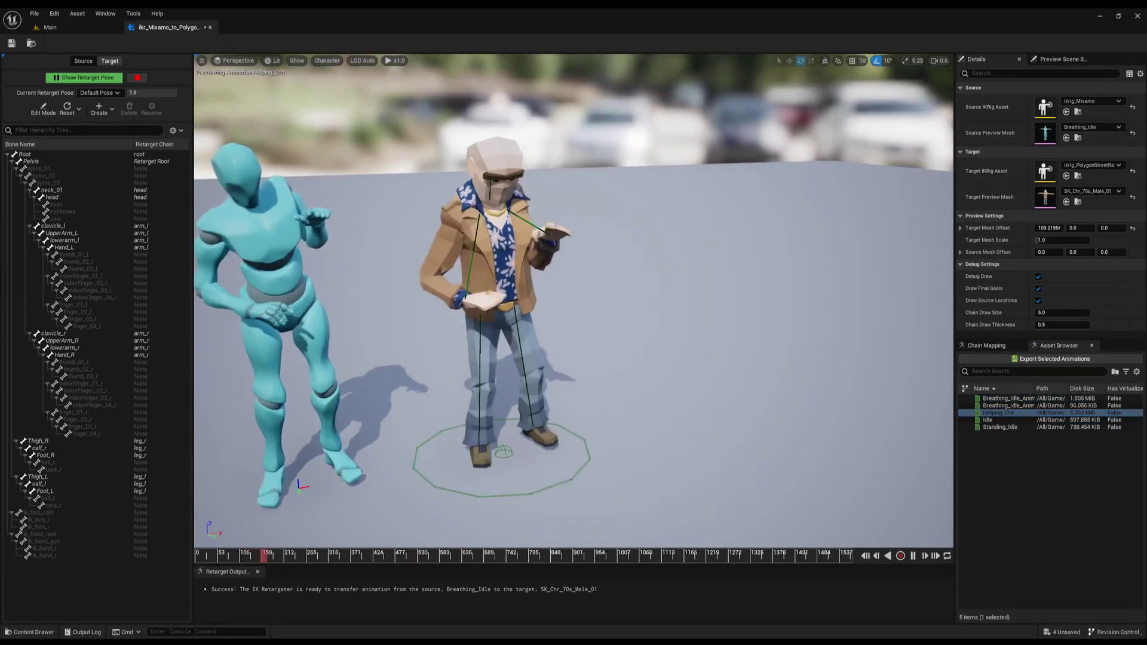
right_click_drag(836, 395, 806, 367)
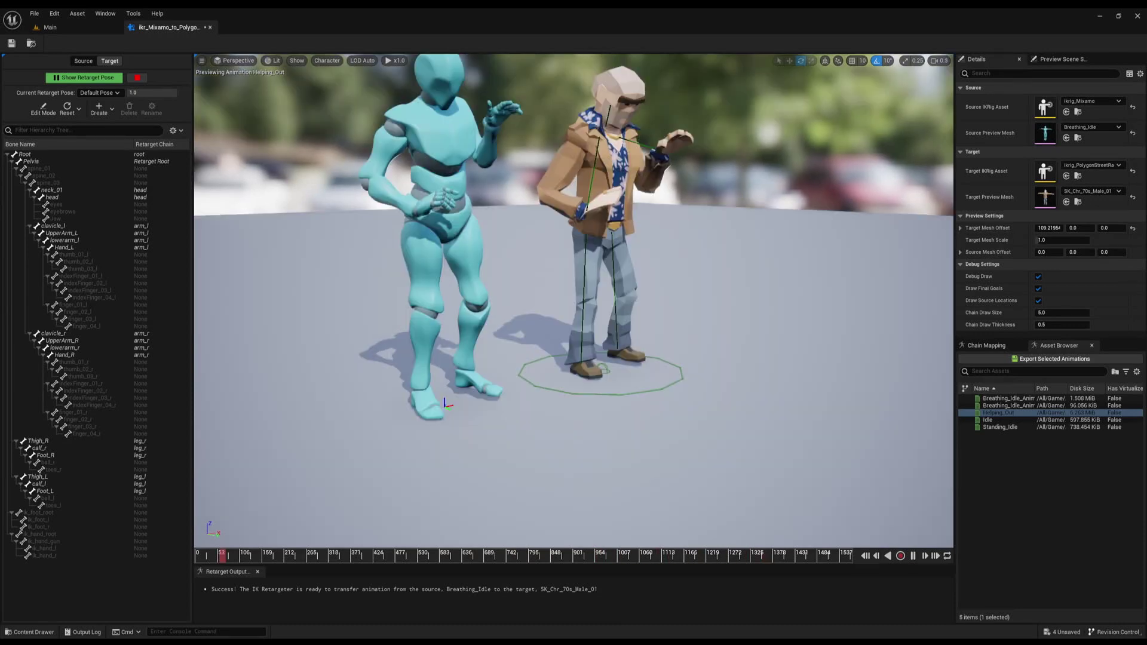
- Open the ikrig_PolygonStreetRacer asset, then return to the retargeter and pause the Helping_Out preview
right_click_drag(792, 395, 793, 365)
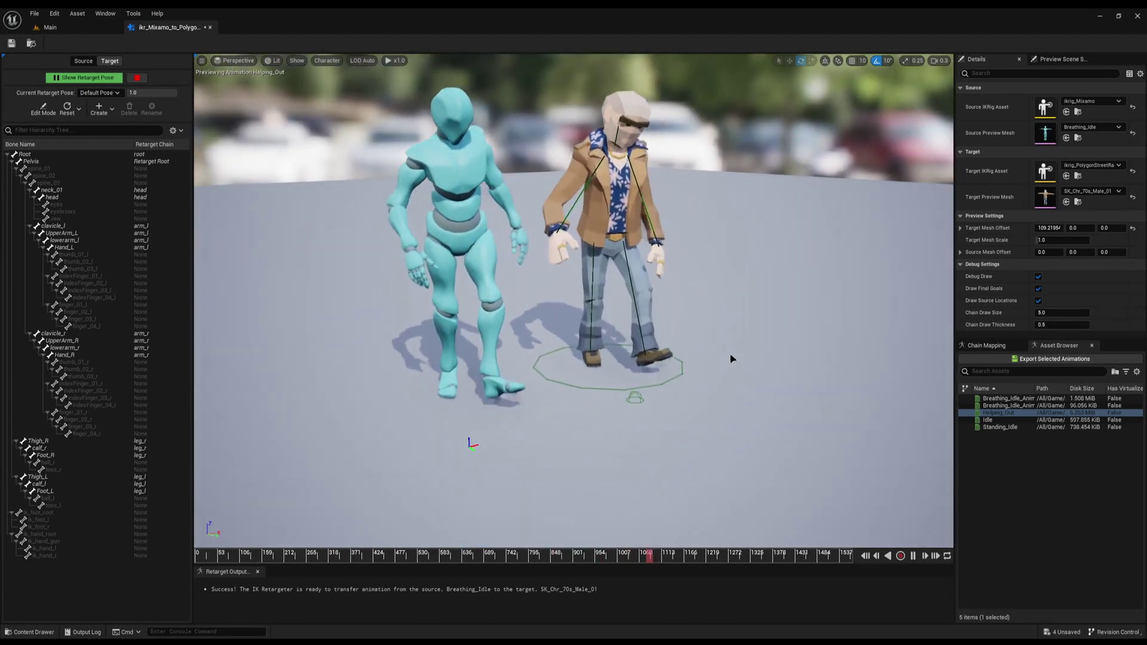
key("ctrl+space")
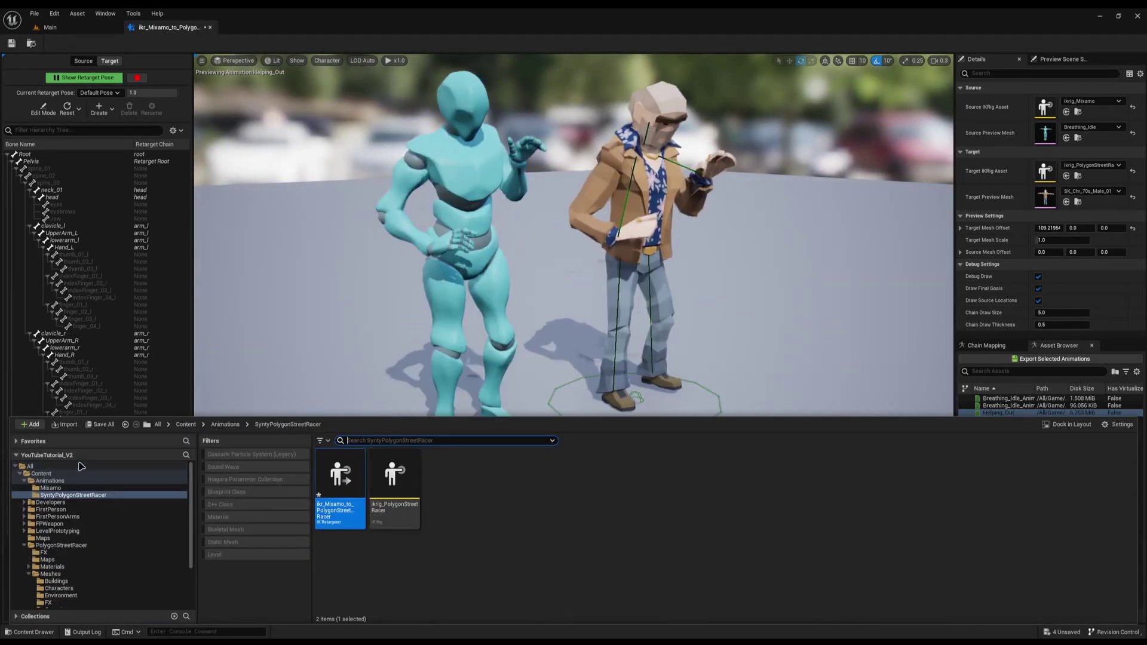
double_click(395, 478)
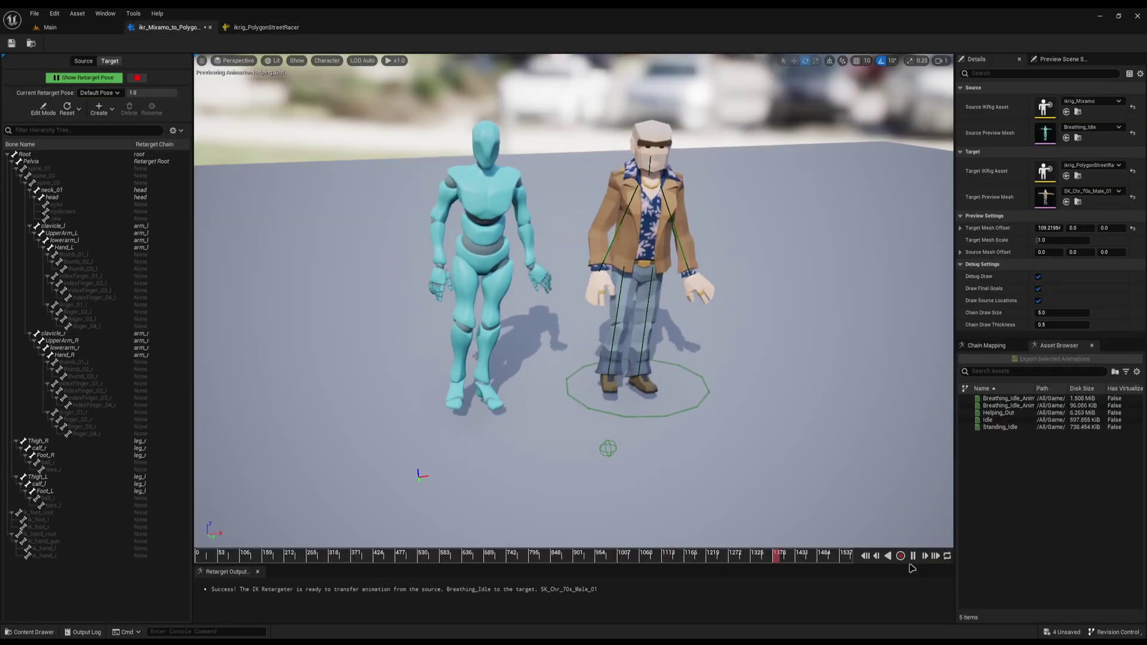
left_click(913, 555)
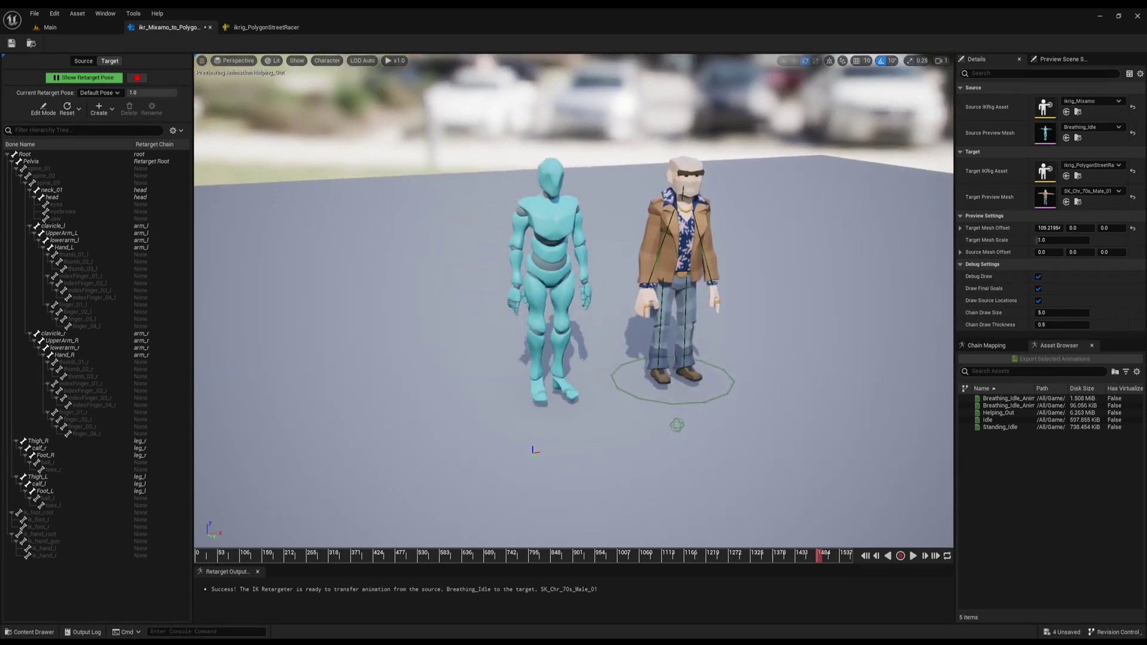
right_click_drag(574, 298, 675, 292)
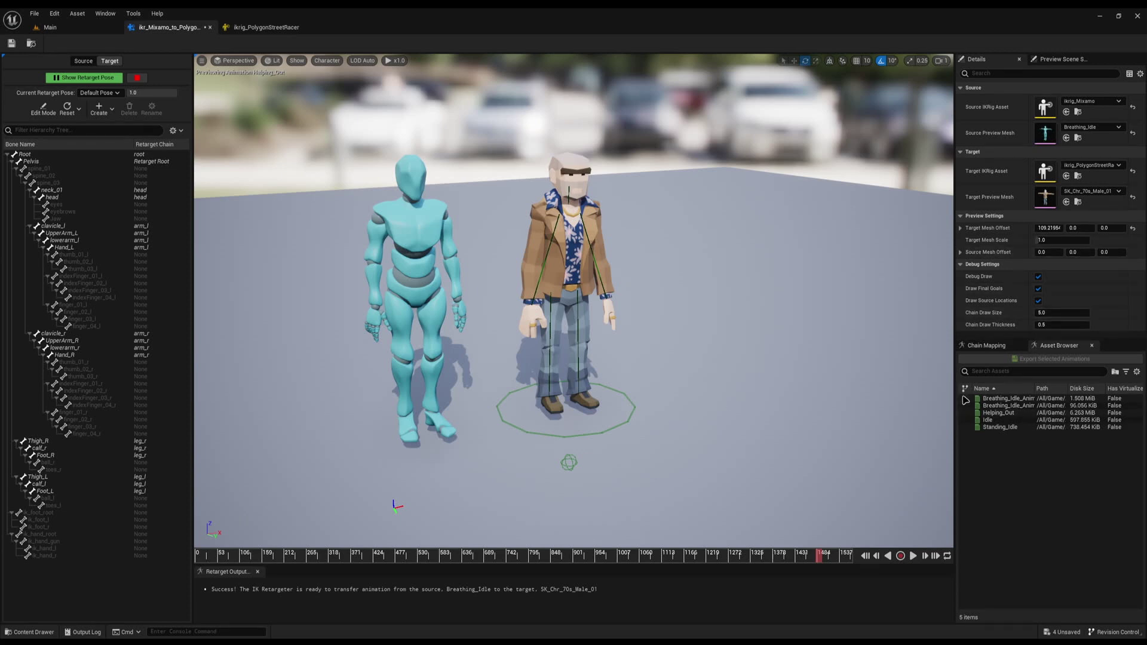
- Export all five Mixamo animations as retargeted sequences into the Animations/SyntyPolygonStreetRacer folder
left_click(995, 425)
key("ctrl+a")
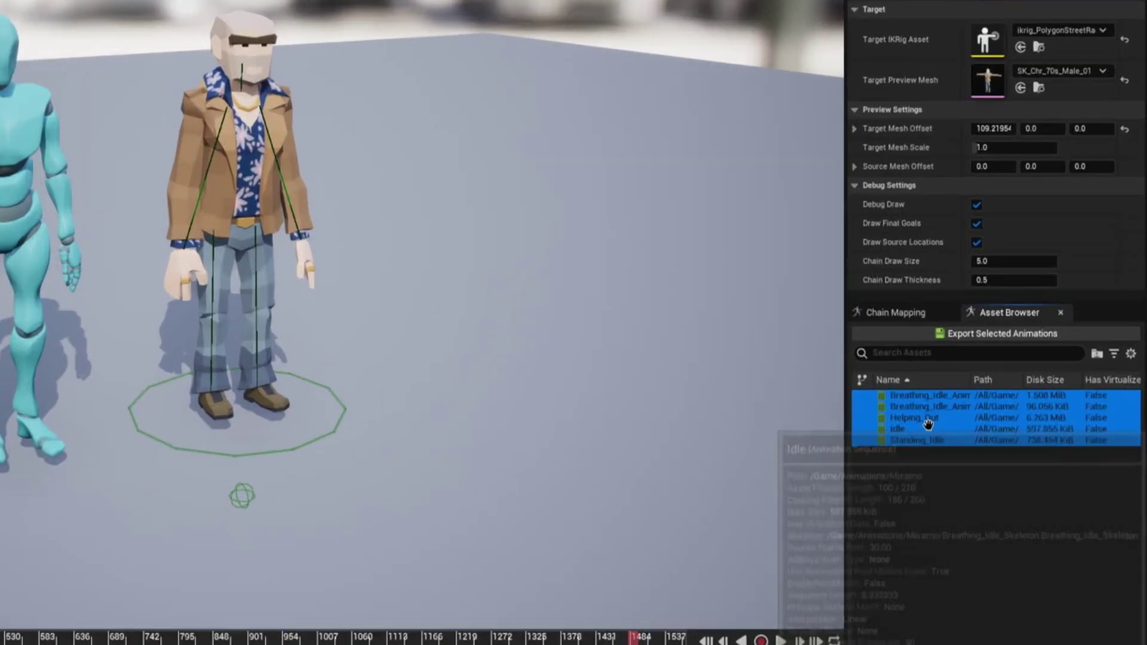
right_click(1008, 417)
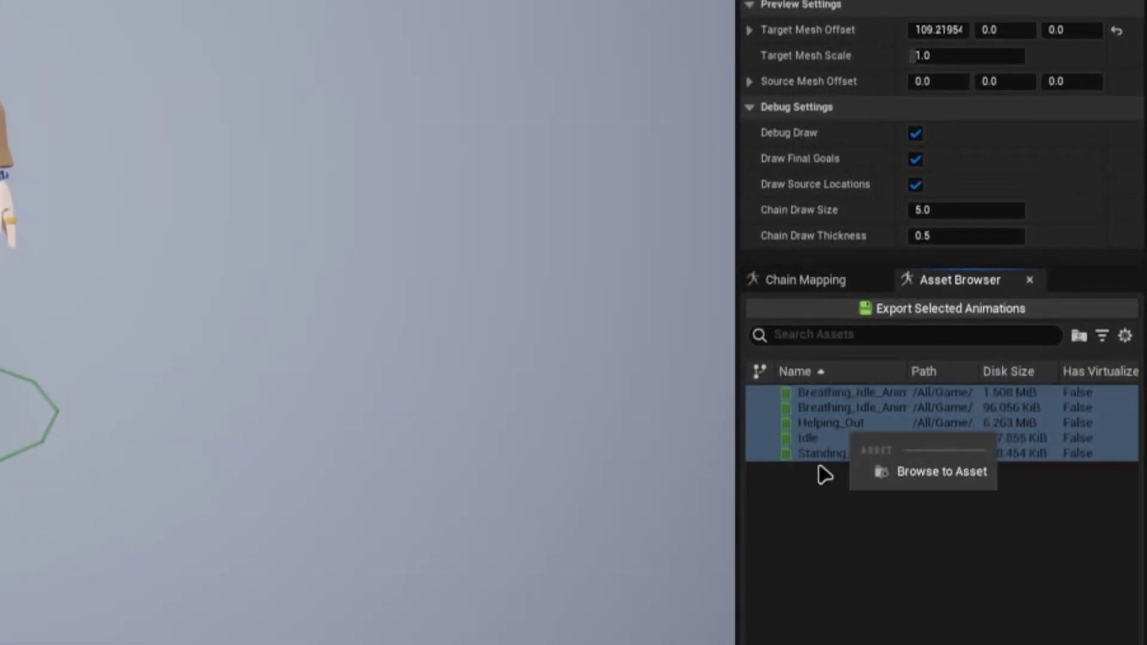
left_click(925, 293)
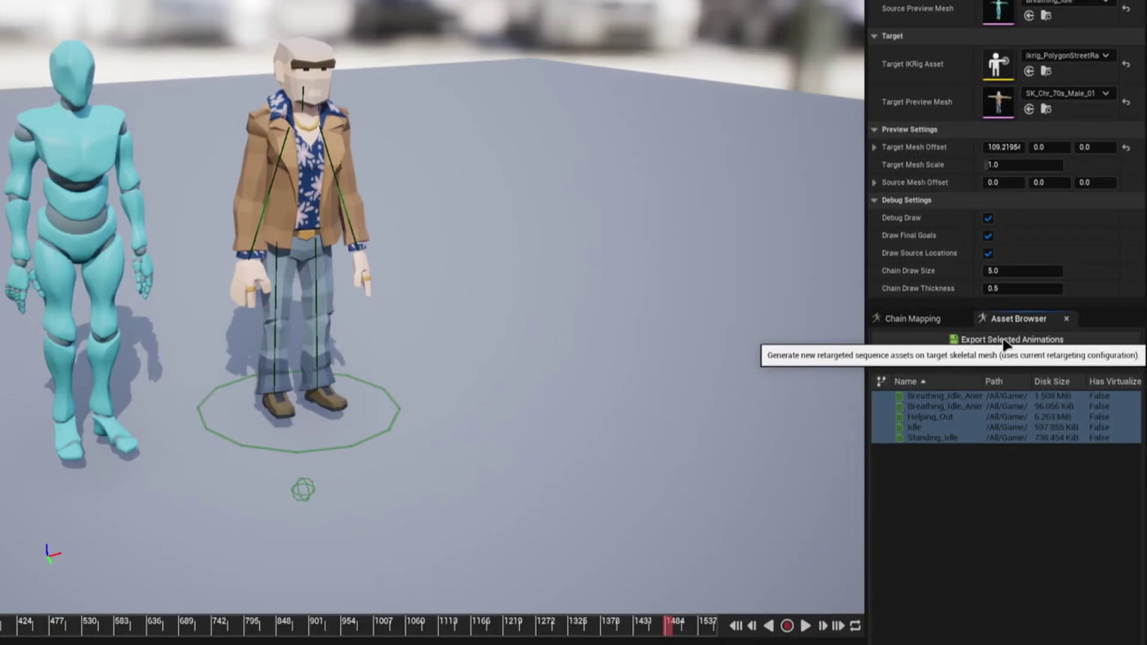
left_click(925, 308)
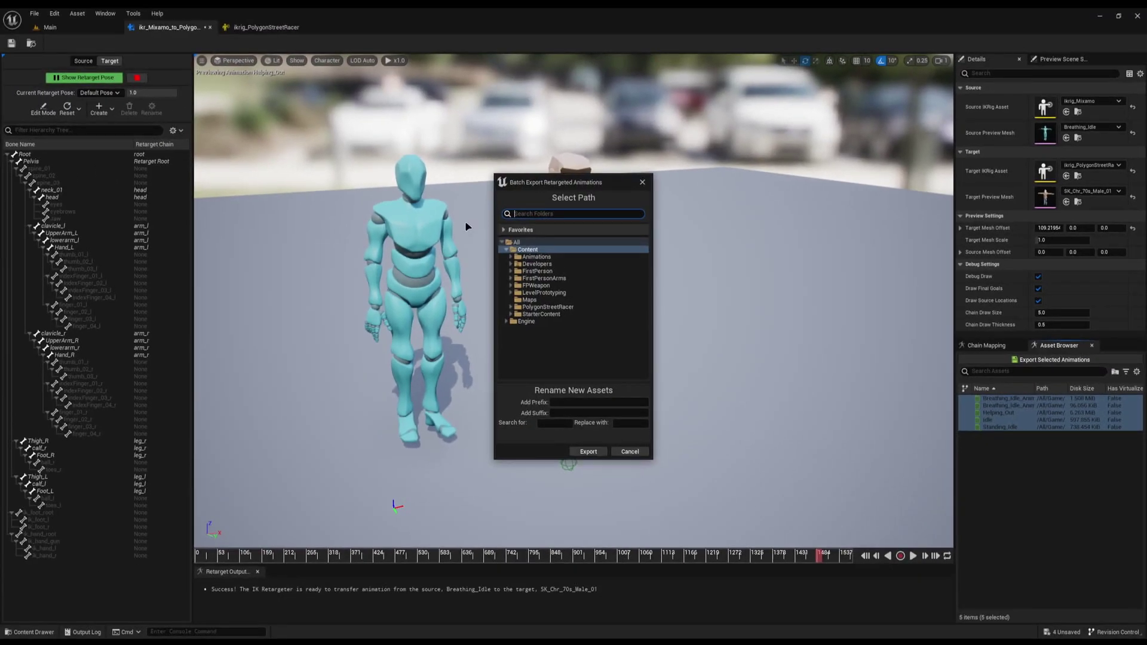
left_click(509, 257)
left_click(643, 221)
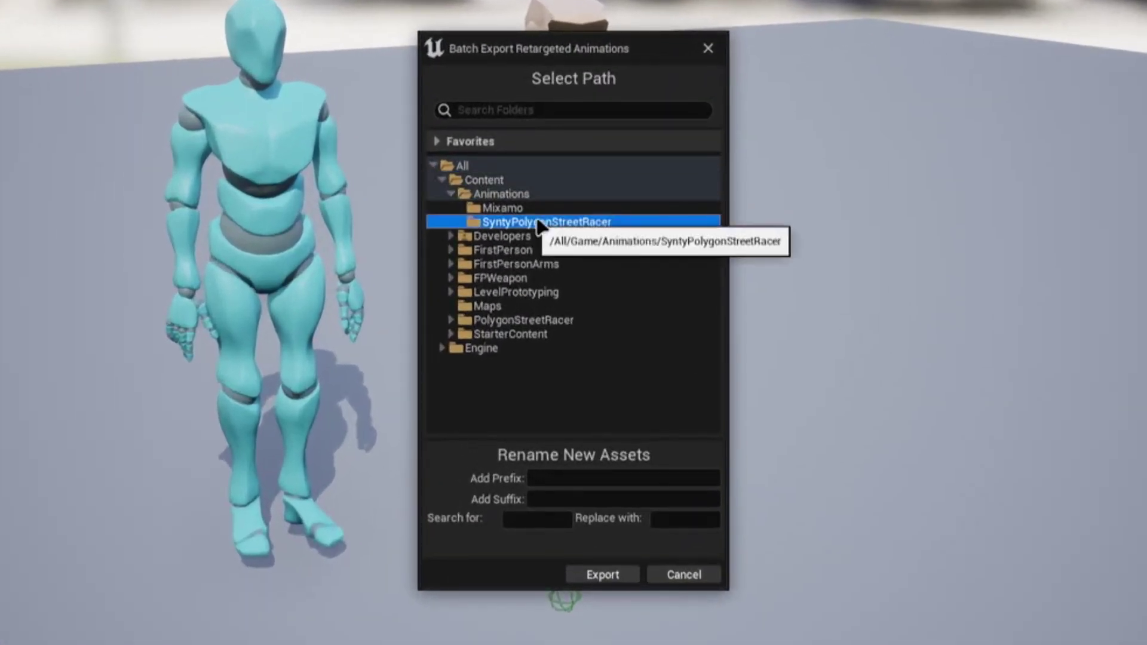
left_click(602, 574)
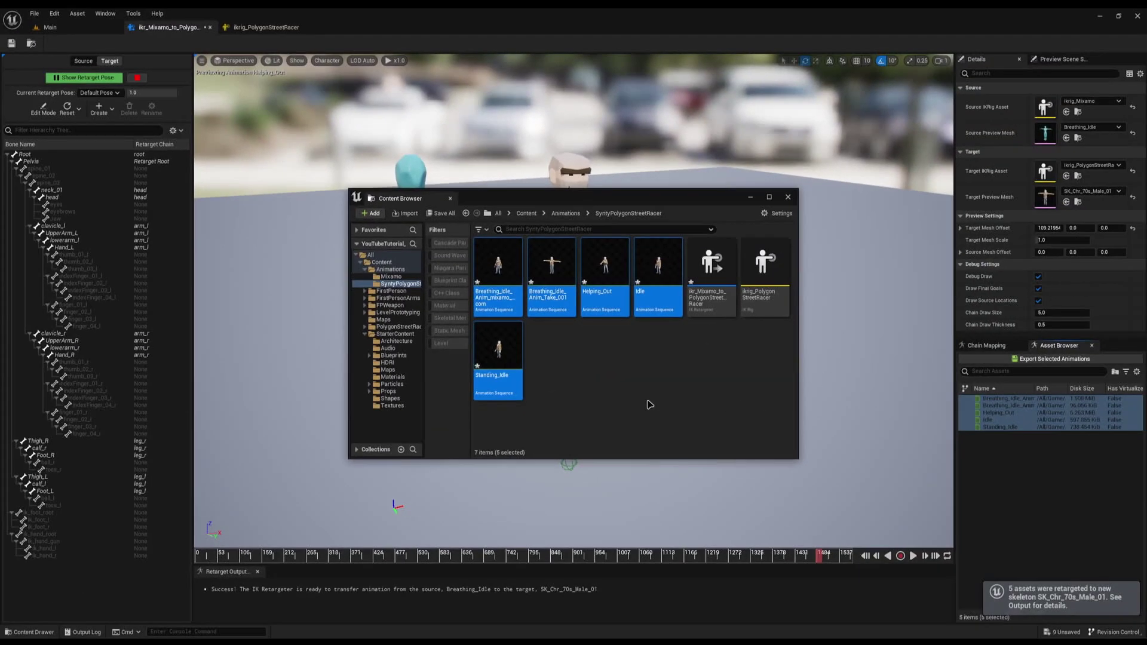
- Save all assets and check the contents of the Mixamo and SyntyPolygonStreetRacer animation folders
left_click(650, 404)
key("ctrl+shift+s")
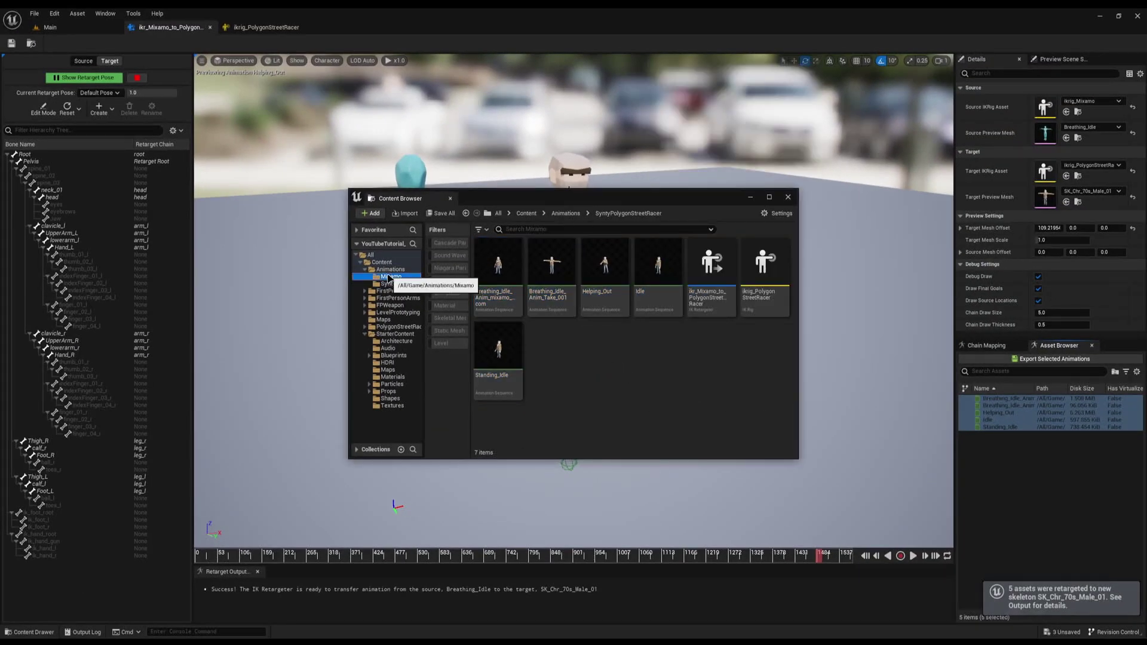
left_click(389, 278)
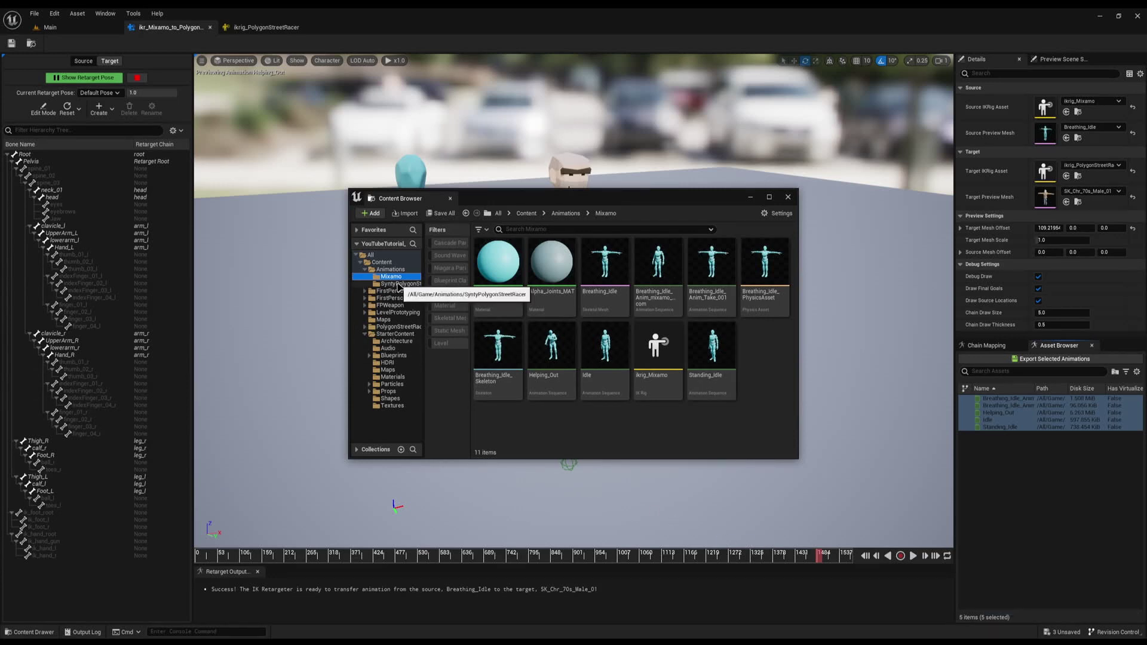
left_click(400, 286)
left_click(788, 197)
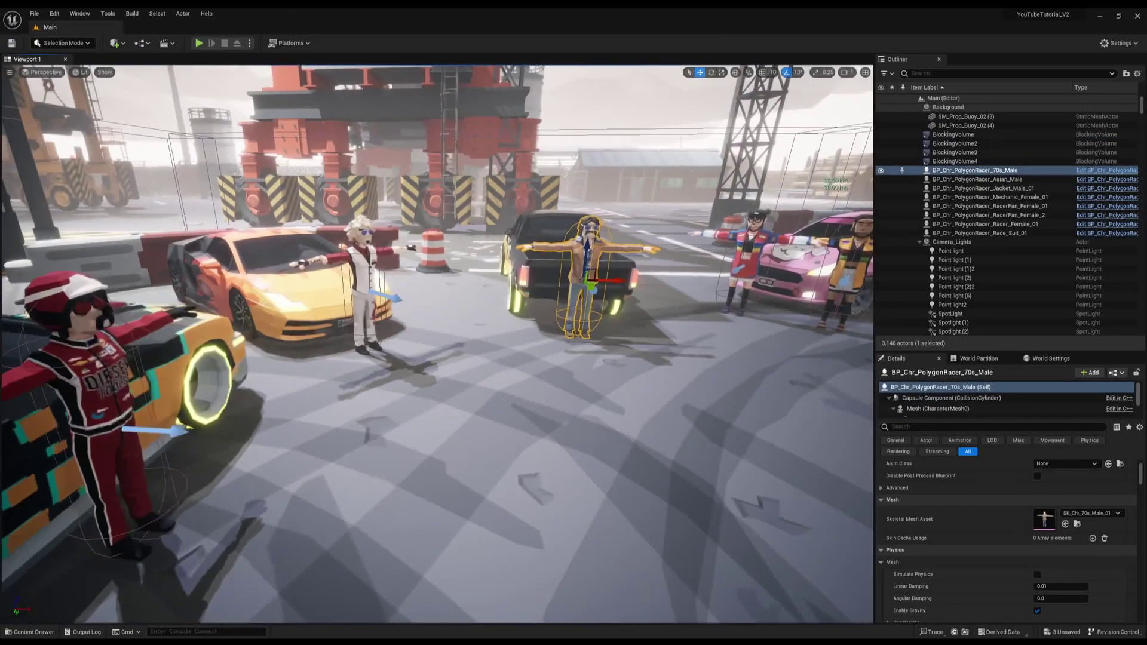
- Set all eight BP_Chr_PolygonRacer characters to Use Animation Asset mode with Breathing_Idle_Anim_mixamo_com as the animation to play
right_click_drag(597, 269, 687, 280)
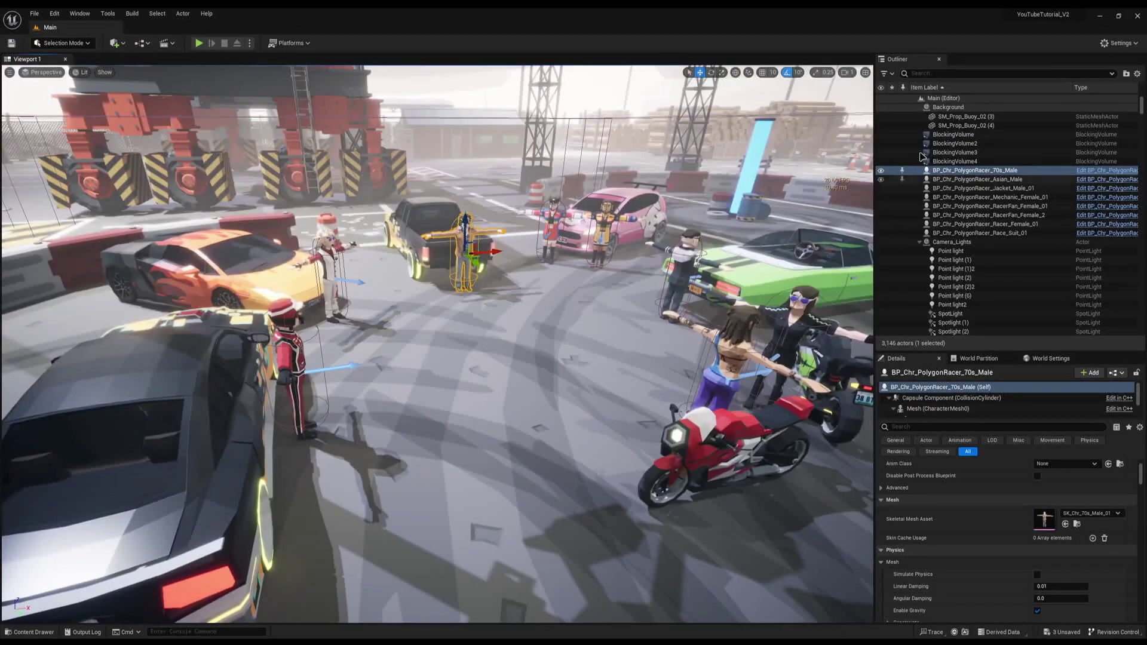
left_click(1018, 233, "shift")
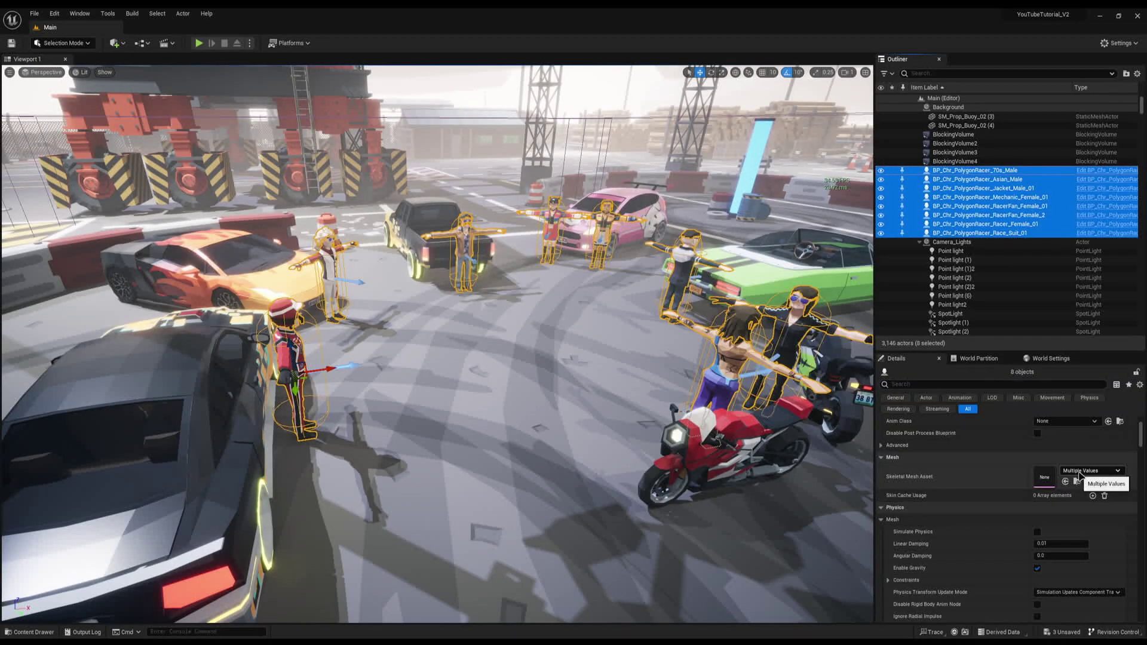
scroll(994, 449, "up", 3)
left_click(1060, 495)
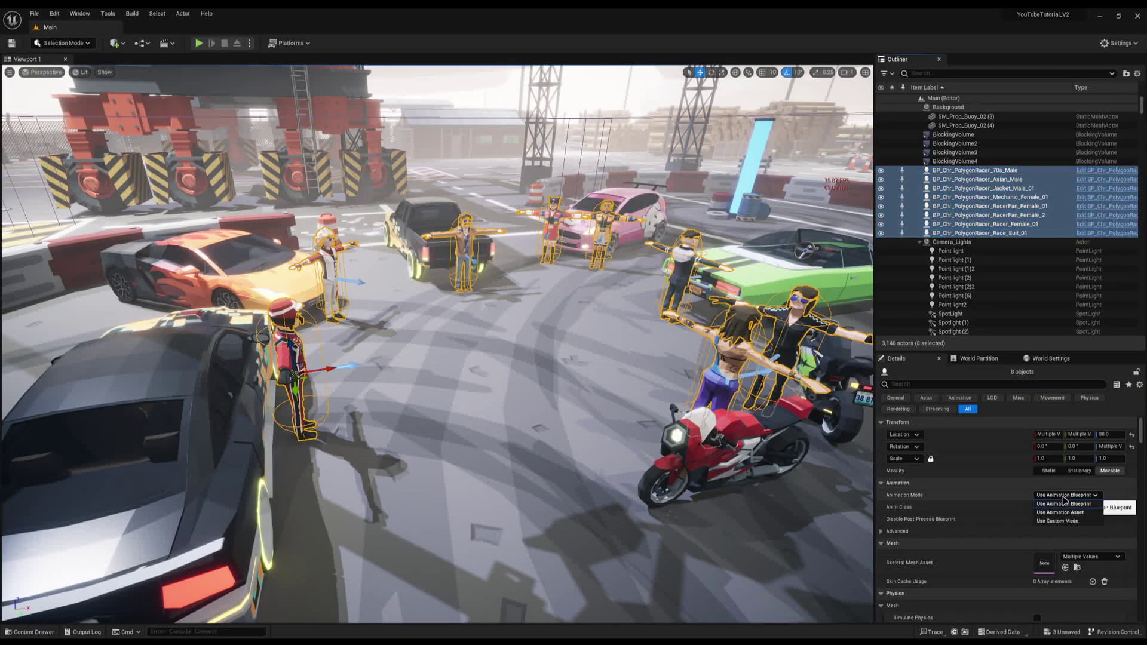
left_click(1062, 512)
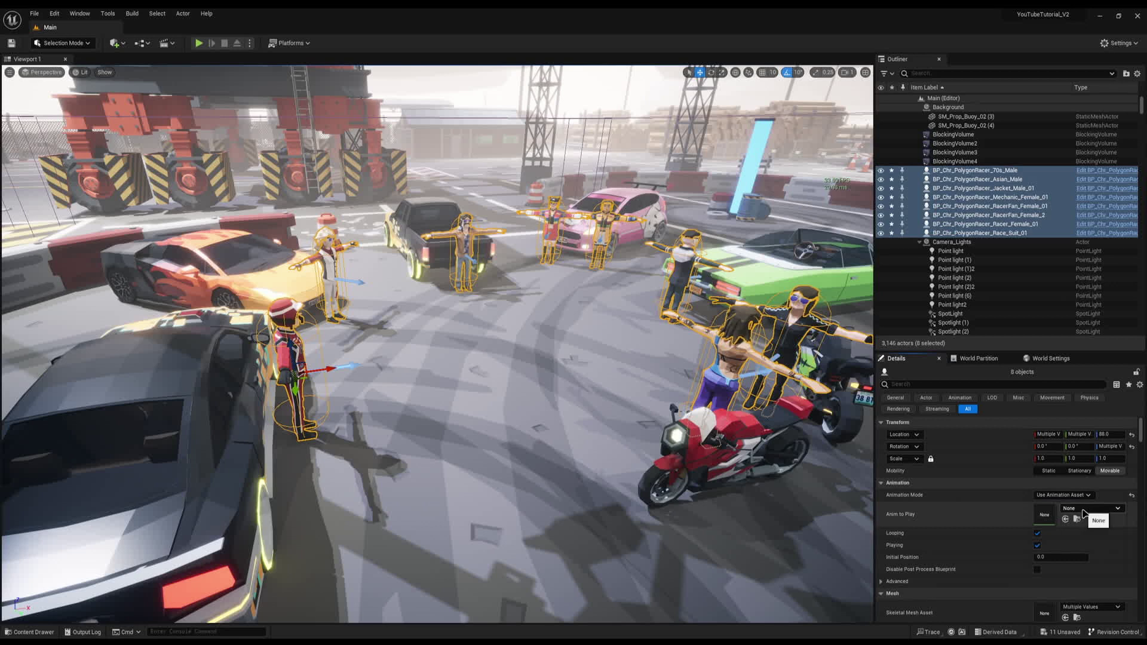
left_click(1083, 510)
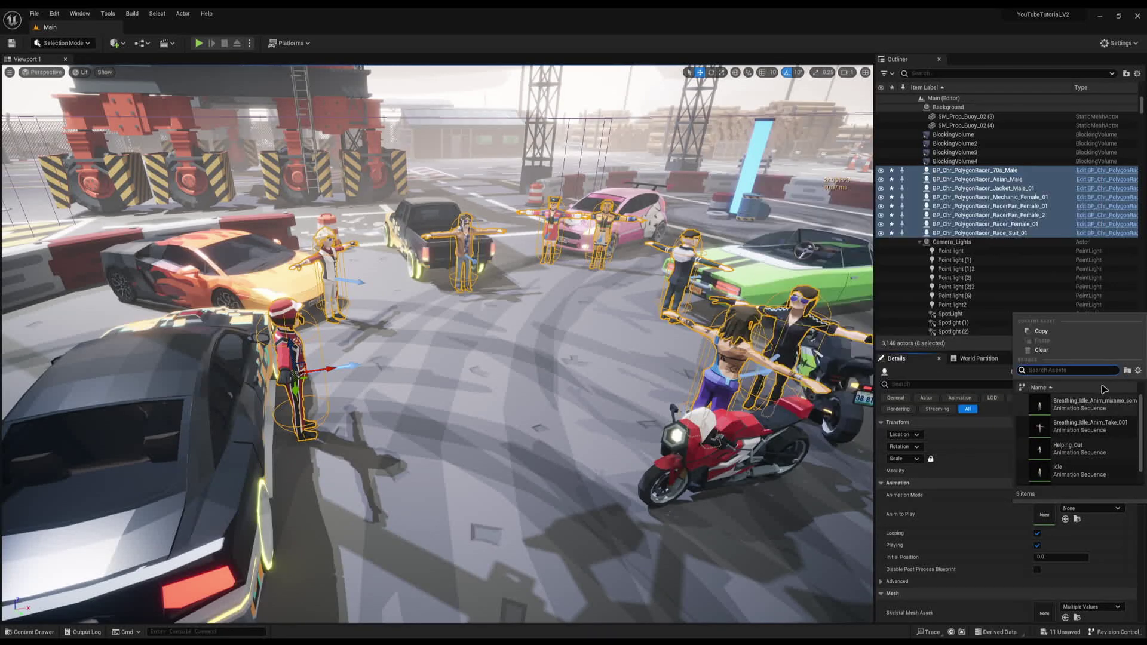
left_click(1096, 408)
right_click_drag(537, 358, 430, 352)
key("Escape")
right_click_drag(250, 456, 275, 454)
- Inspect the retargeted Breathing_Idle_Anim_Take_001 sequence and delete it from the SyntyPolygonStreetRacer folder
key("ctrl+space")
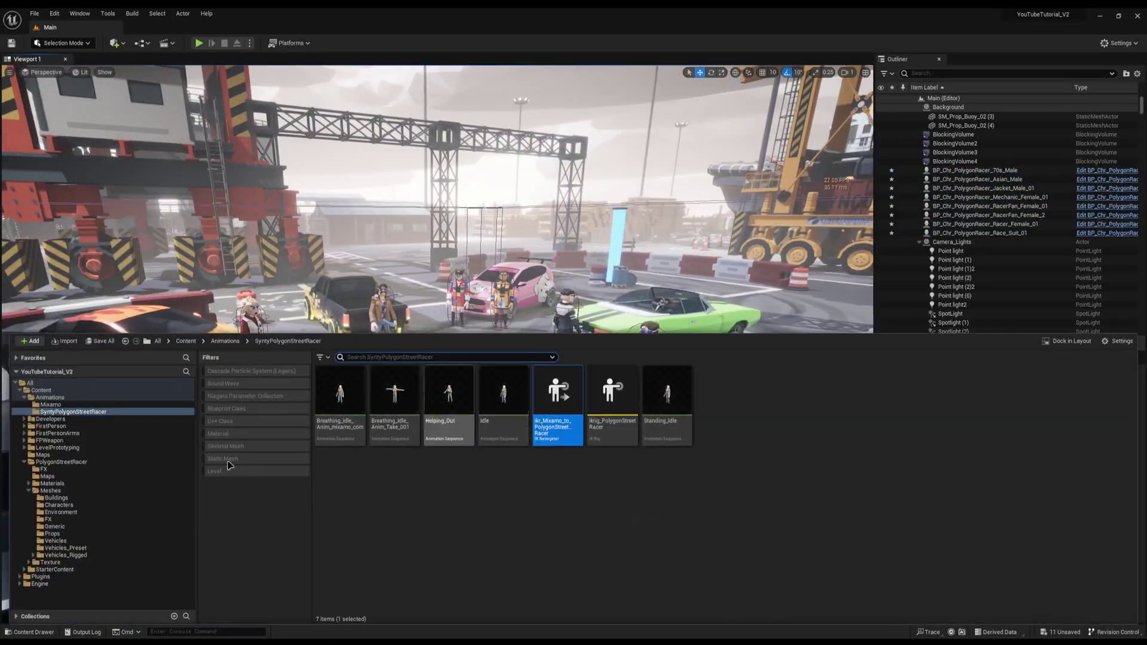
double_click(386, 440)
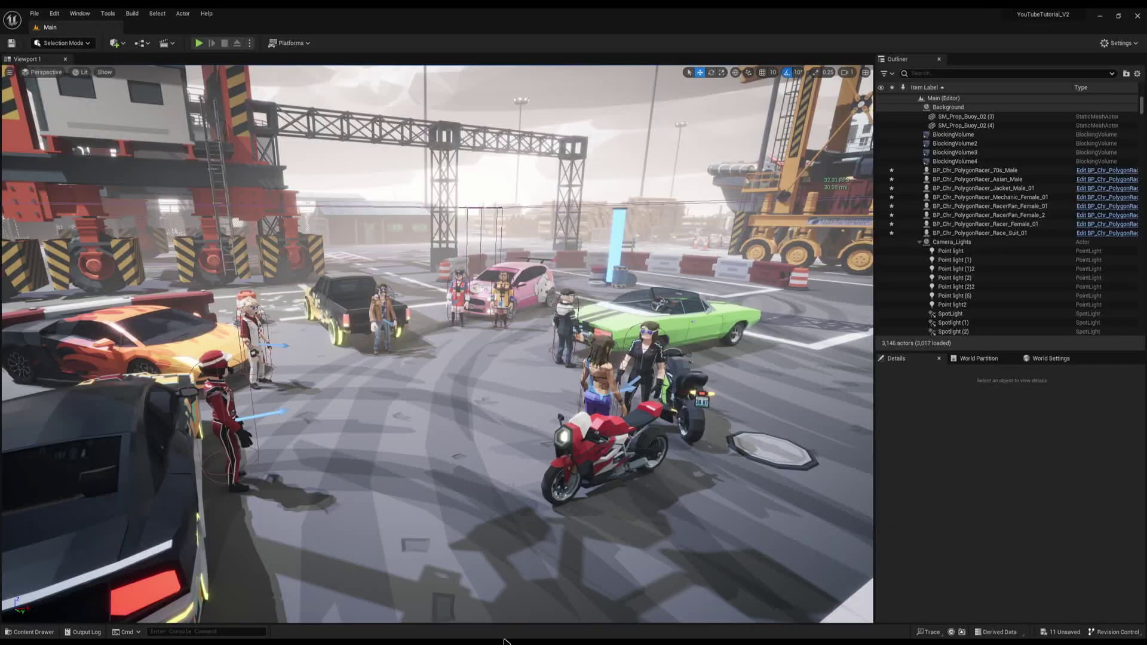
key("ctrl+space")
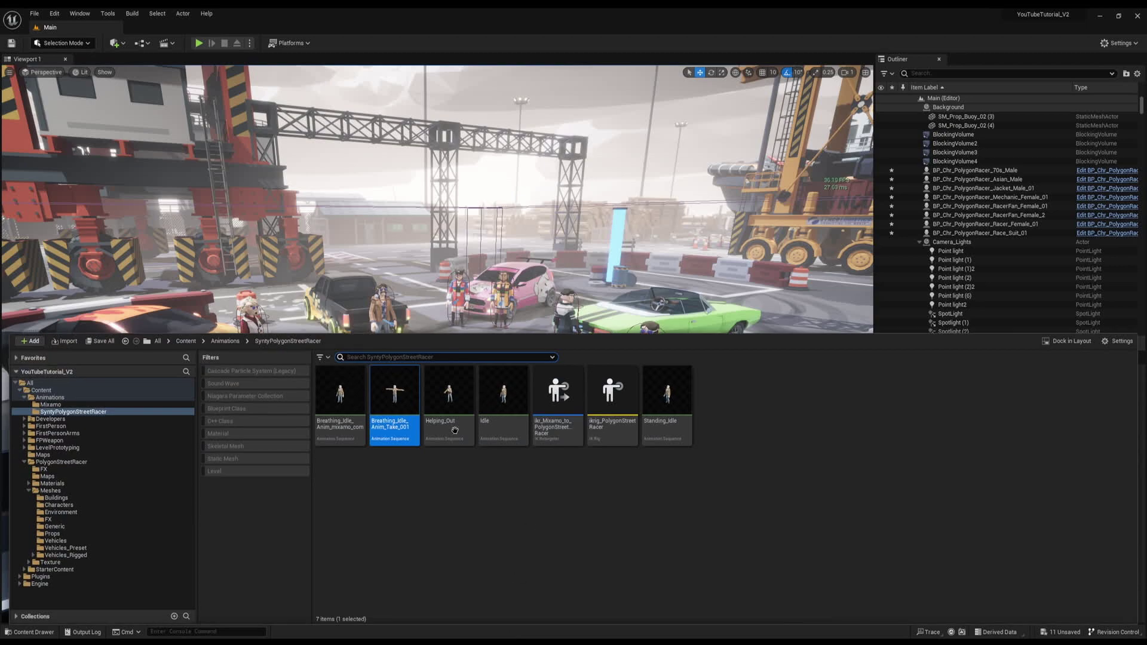
key("Delete")
left_click(510, 468)
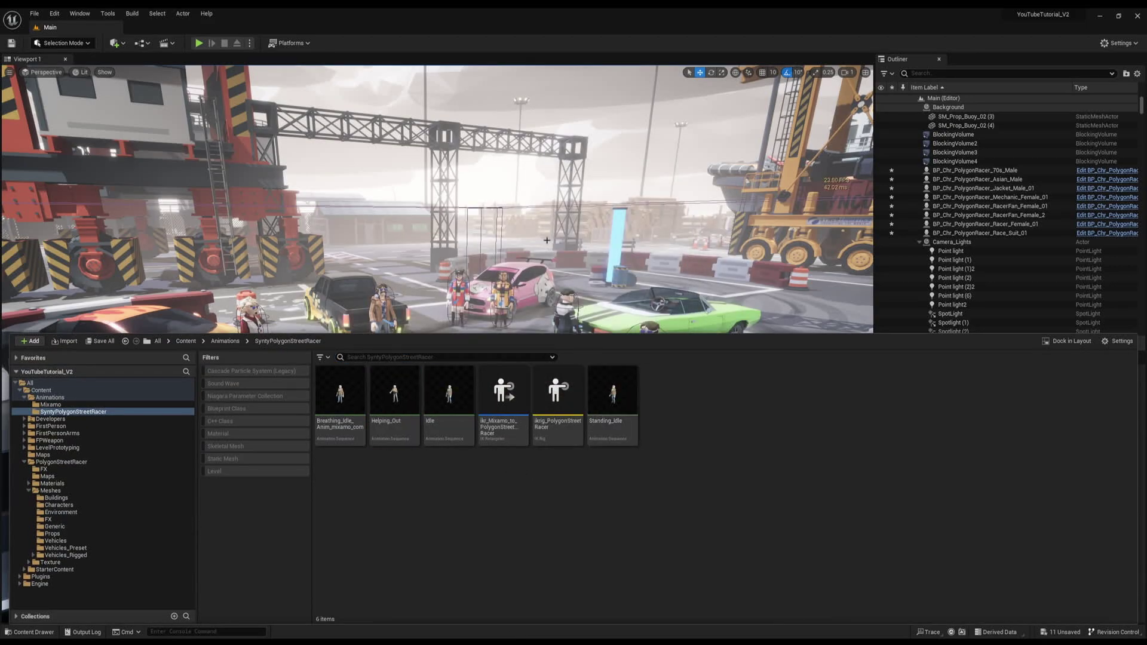
- Assign the Helping_Out animation to the jacket-wearing male character behind the green muscle car
right_click_drag(514, 269, 573, 323)
scroll(532, 287, "down", 1)
right_click_drag(436, 358, 436, 359)
left_click(411, 318)
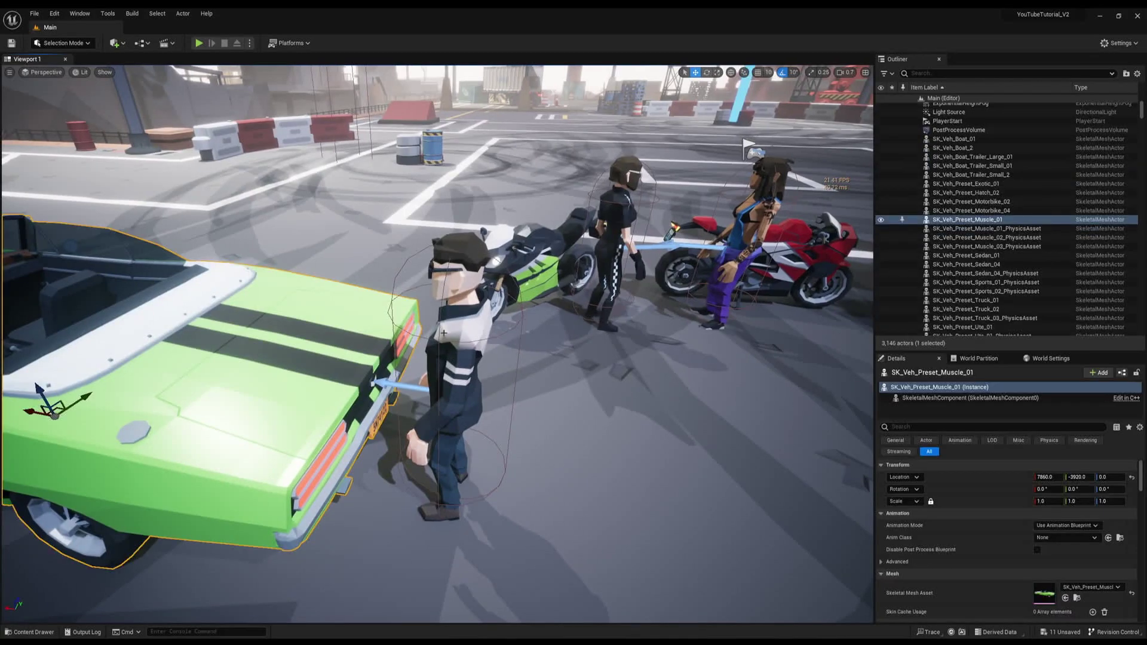
left_click(1065, 562)
- Set RacerFan_Female_2 to play Standing_Idle and RacerFan_Female_01 to play Idle
right_click_drag(687, 389, 860, 365)
right_click_drag(838, 420, 838, 420)
left_click(496, 341)
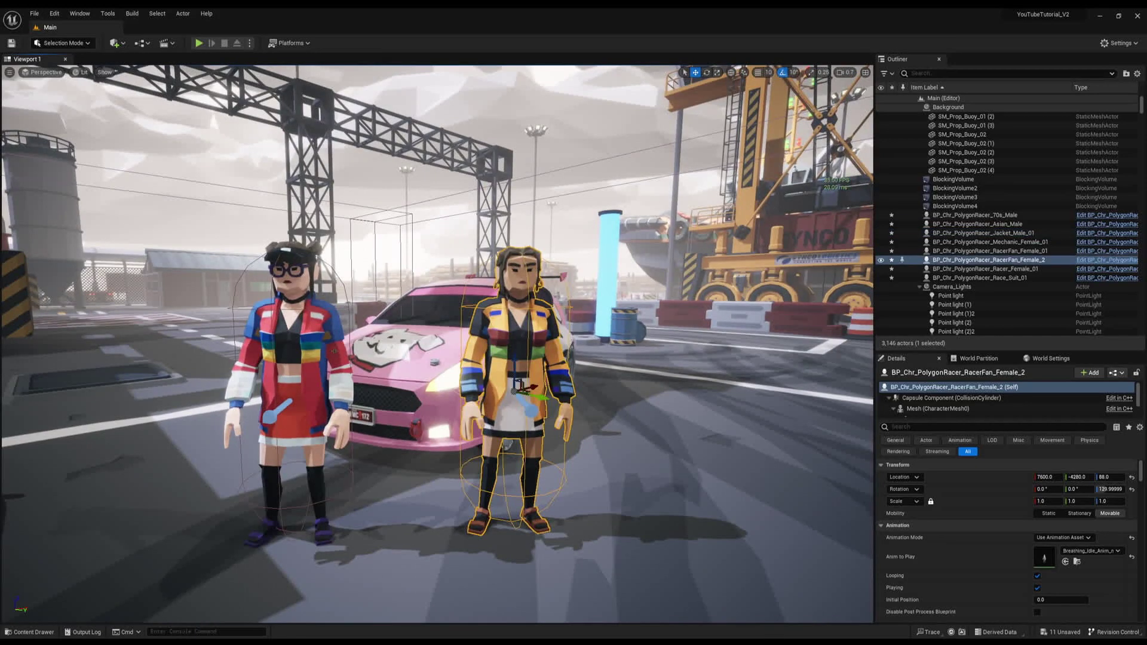
left_click(319, 351, "ctrl")
left_click(553, 338)
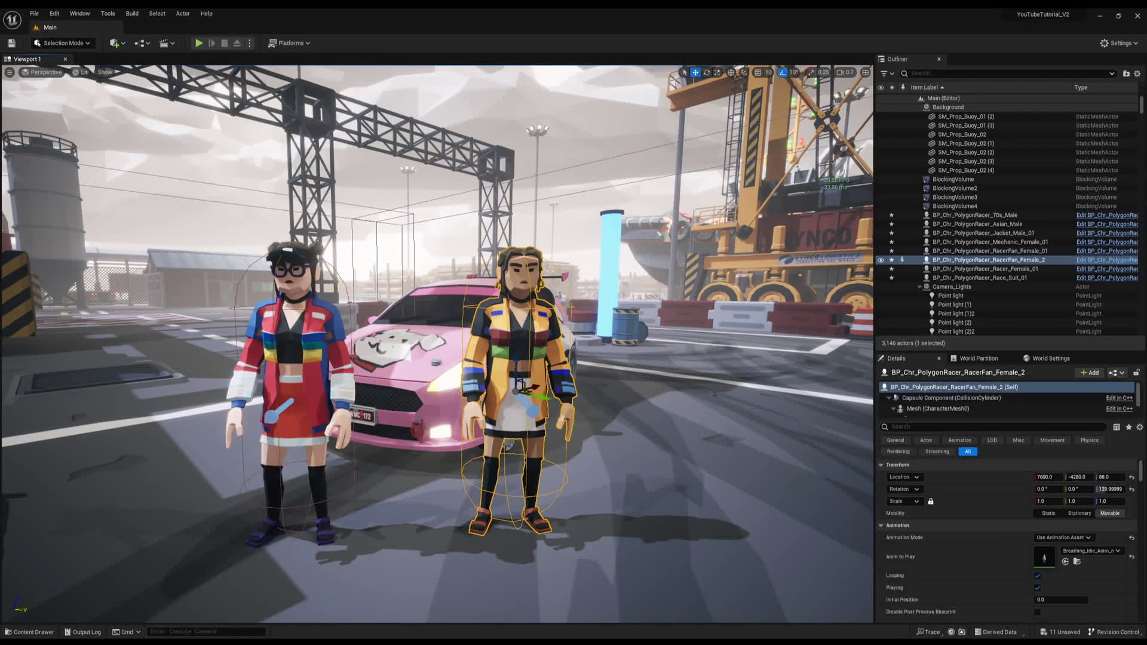
left_click(1099, 550)
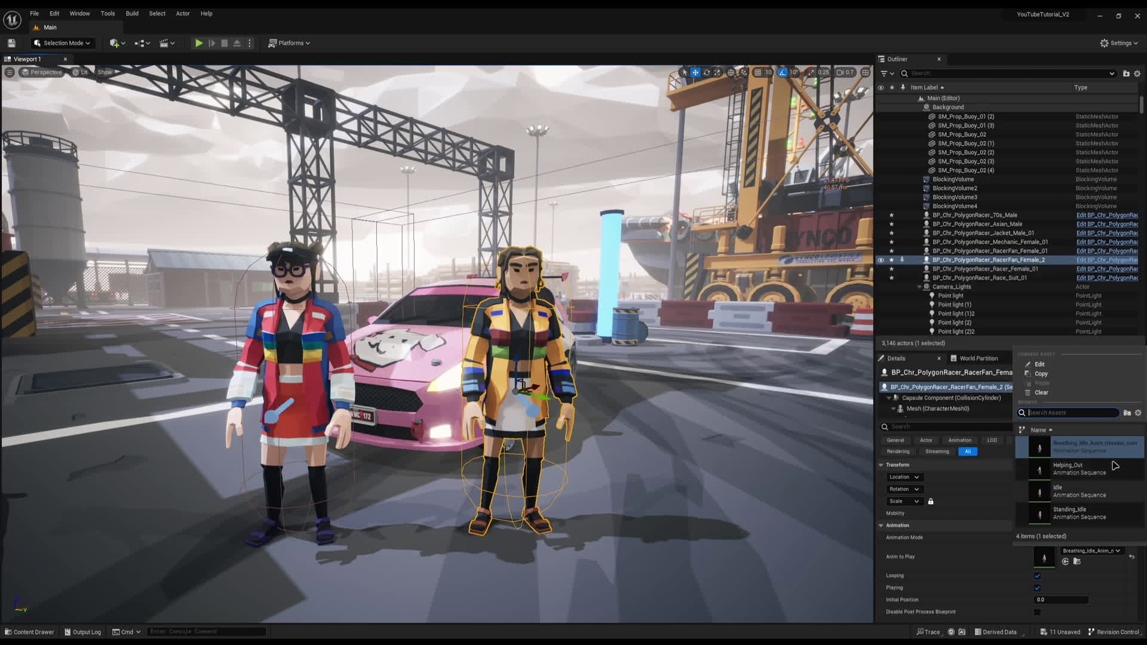
left_click(1069, 512)
left_click(327, 295)
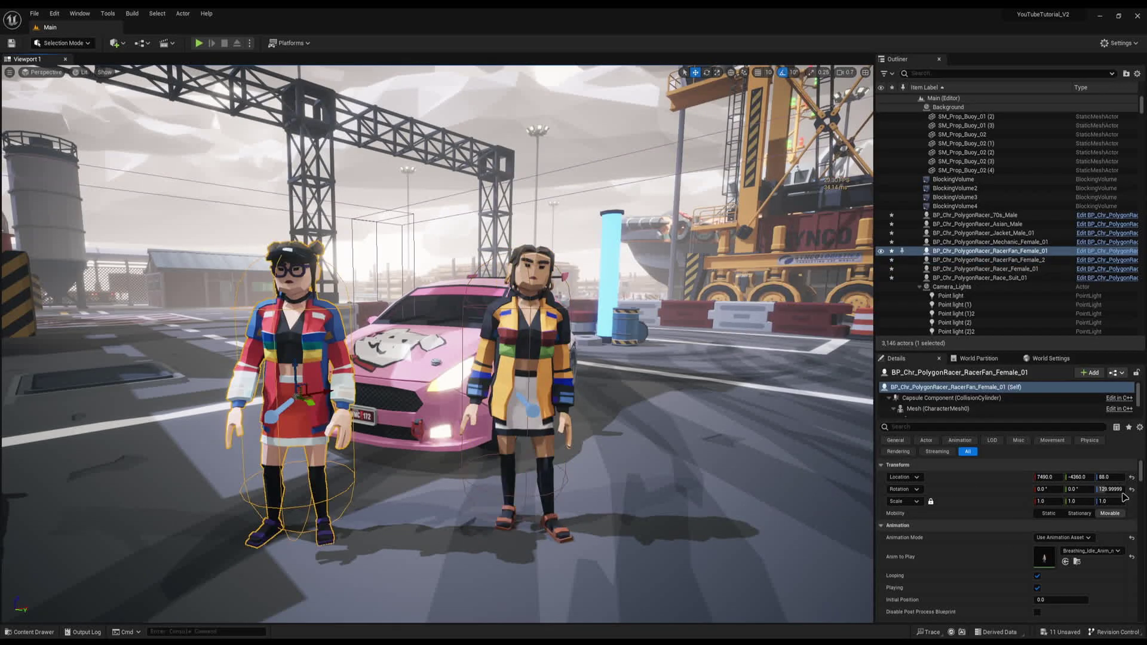
left_click(1090, 550)
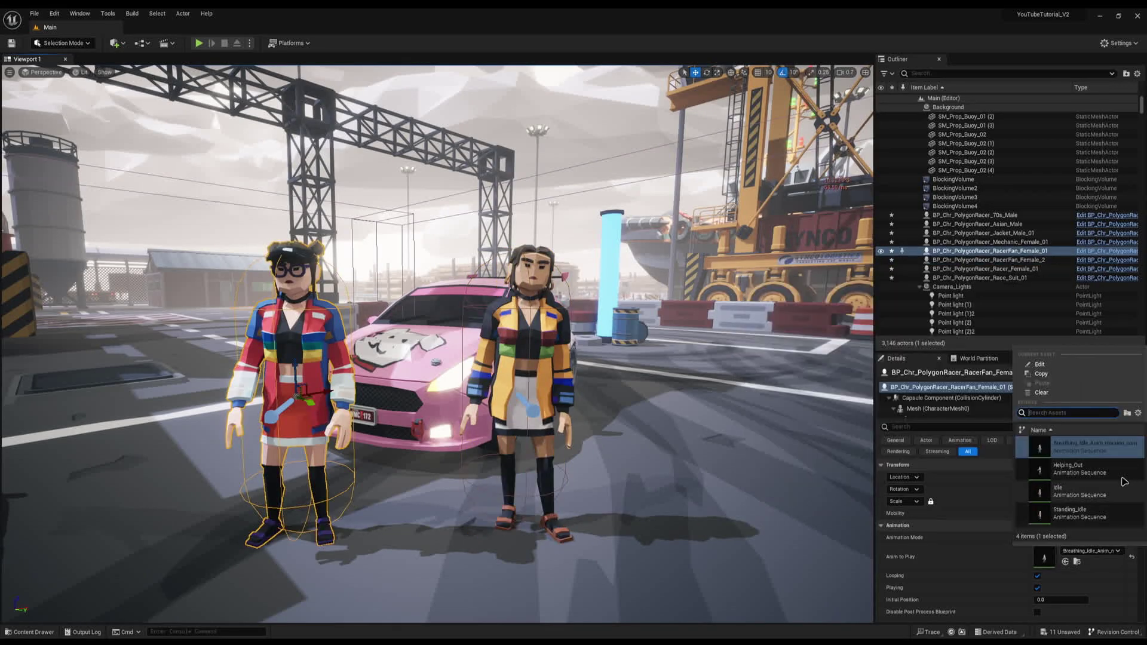
left_click(1076, 496)
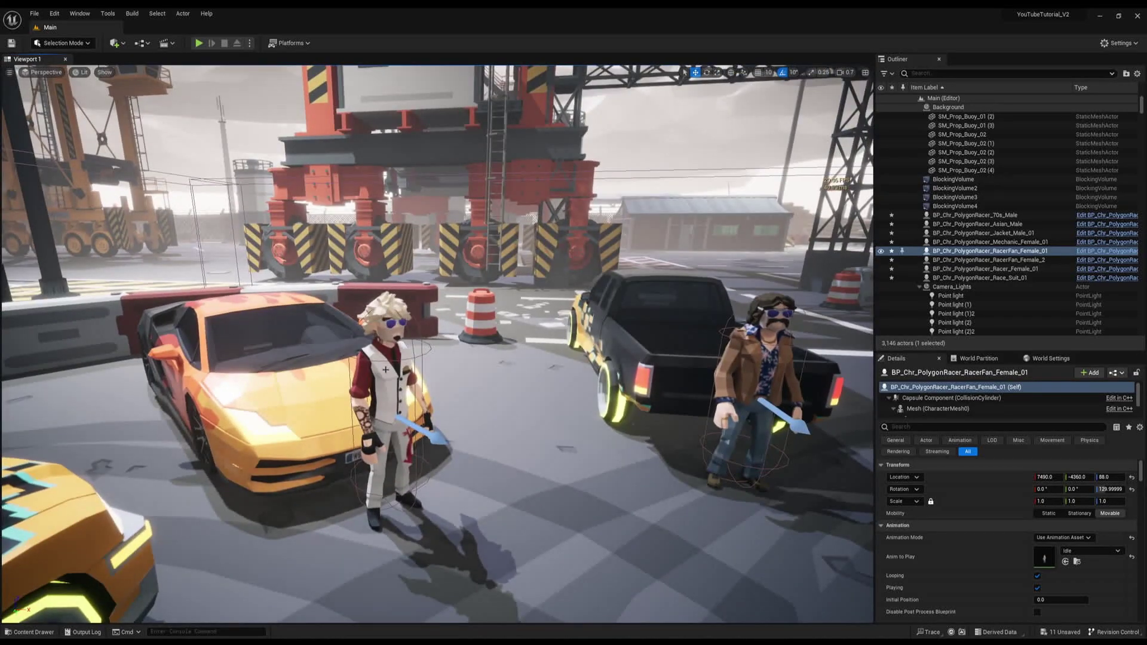
- Set the Asian_Male character by the orange car and Mechanic_Female_01 by the red motorbike to play Idle
left_click(386, 370)
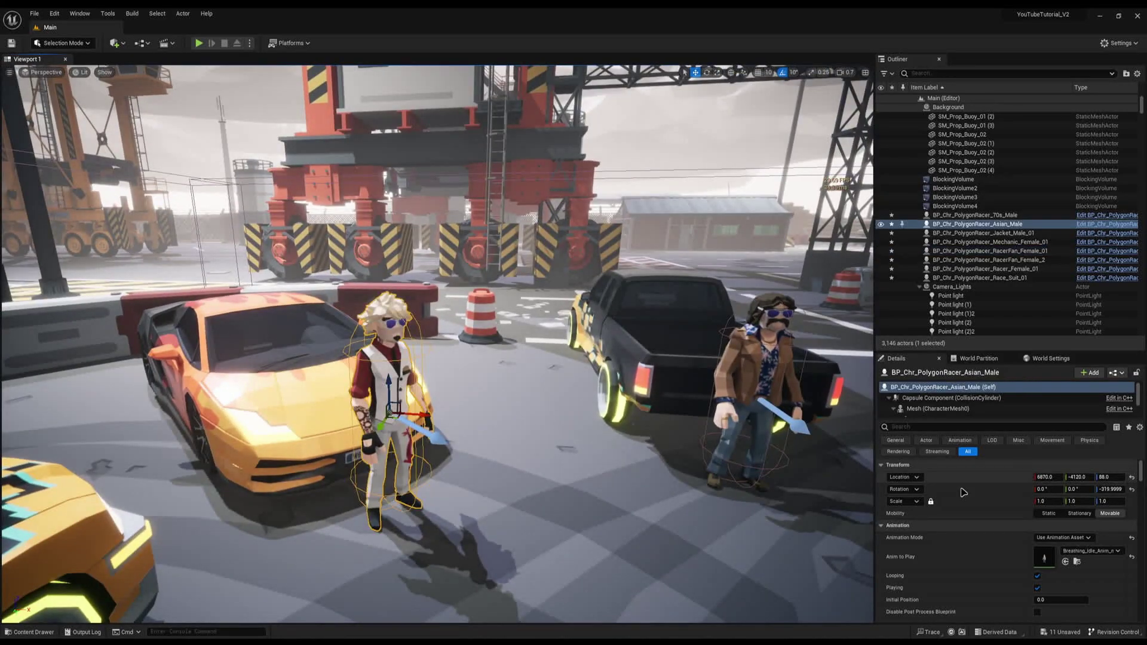
left_click(1085, 551)
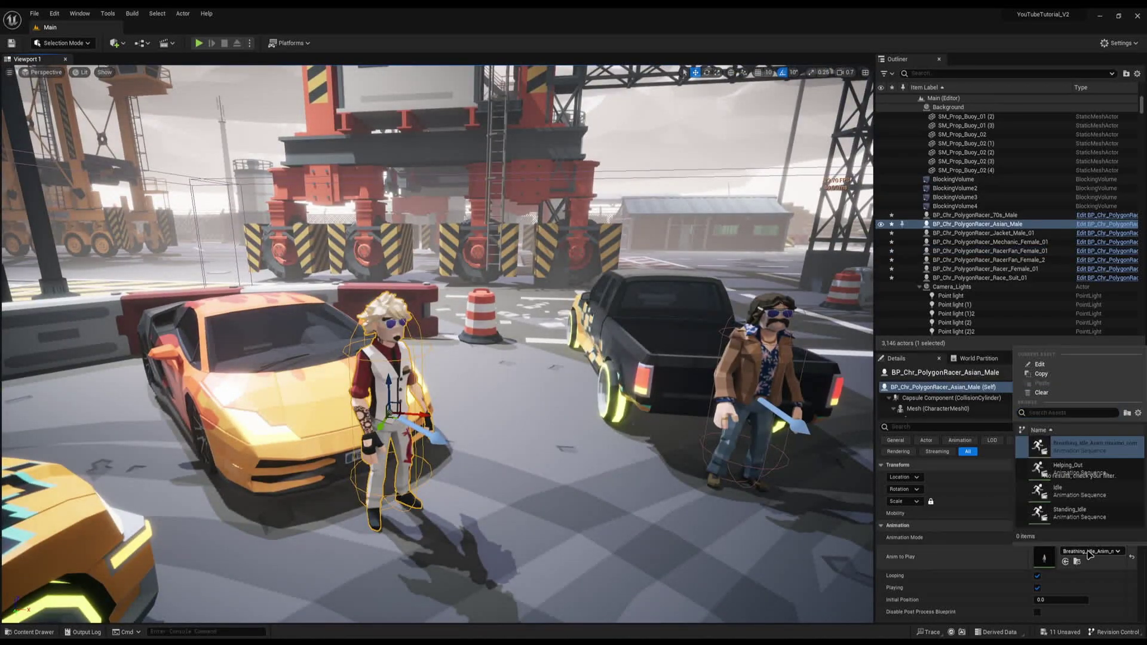
left_click(1069, 491)
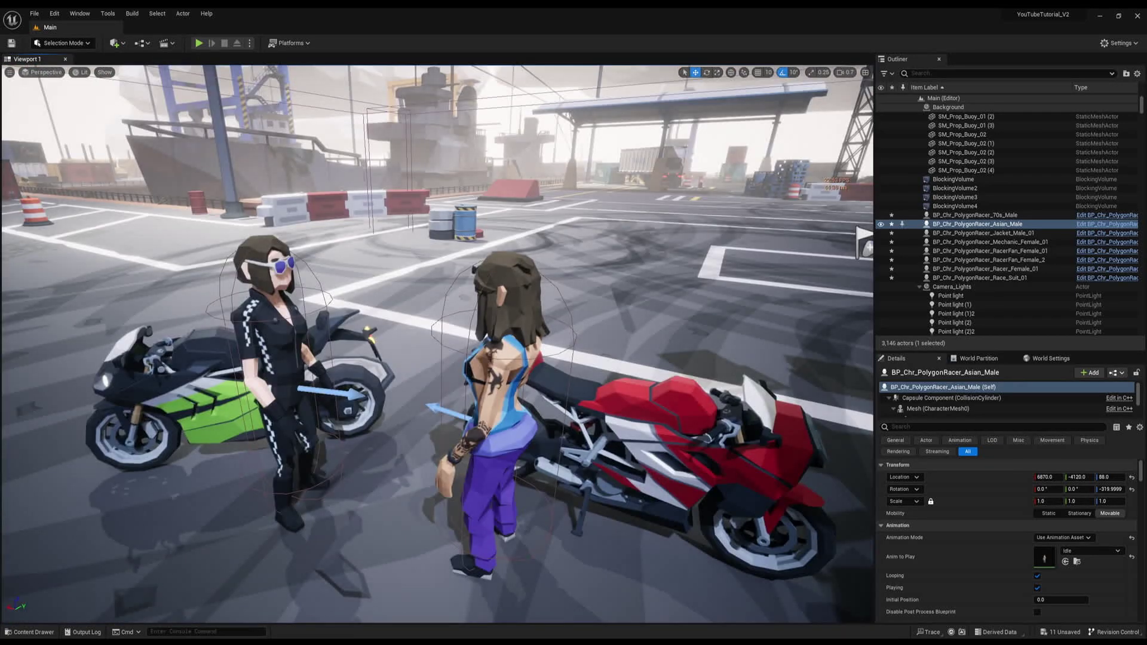
left_click(529, 335)
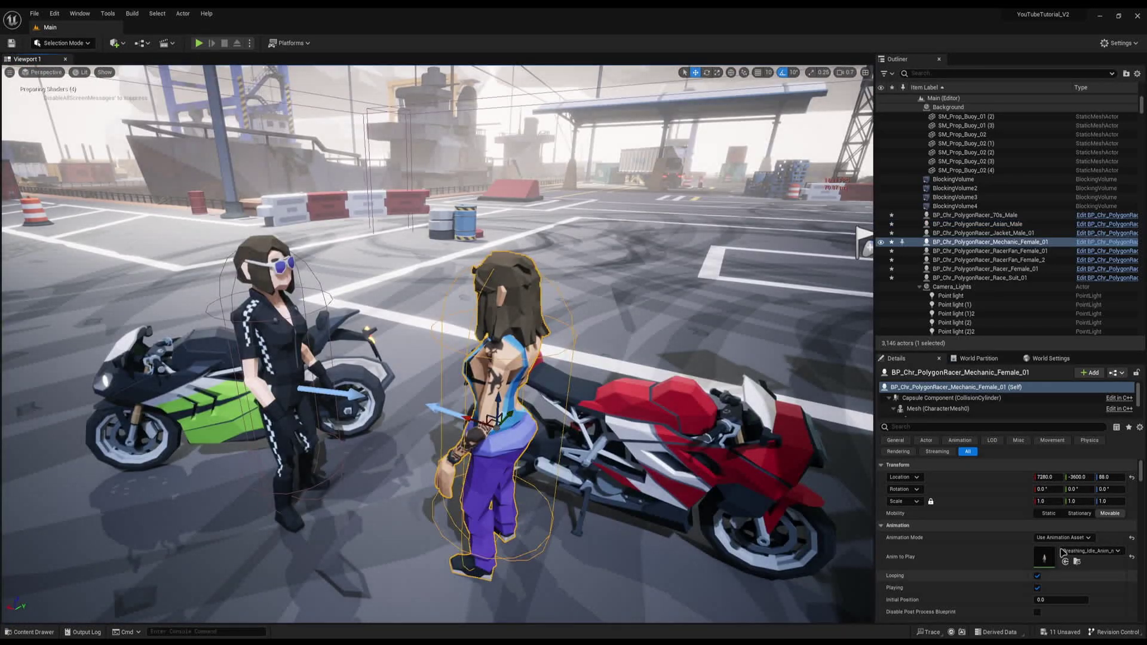
left_click(1090, 550)
left_click(847, 416)
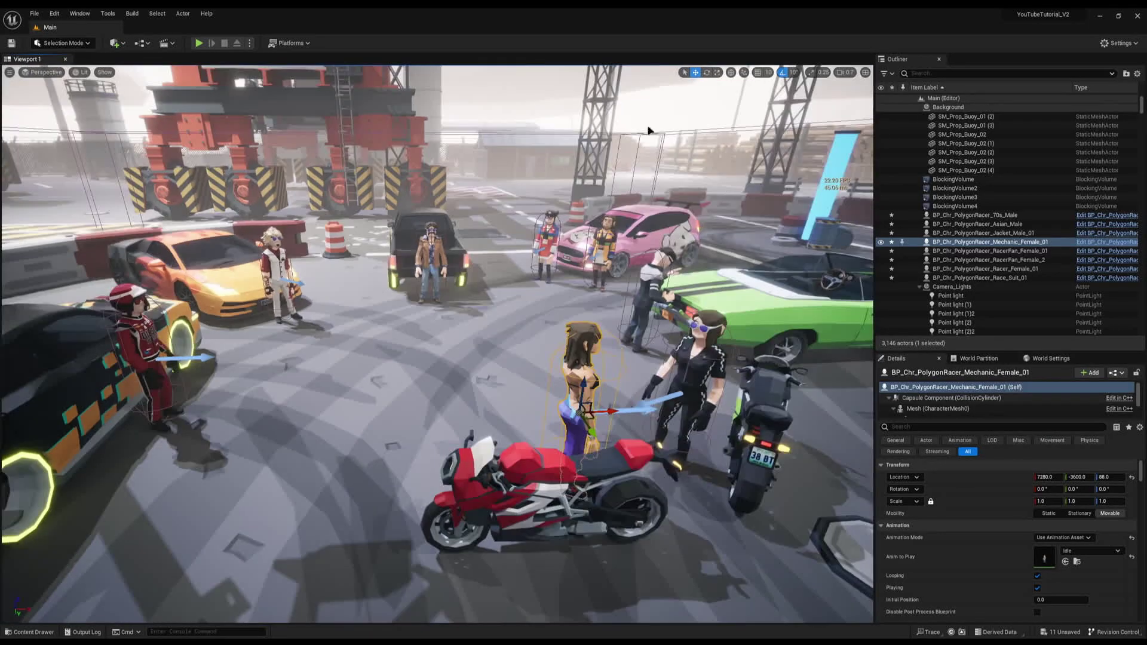
- Play the level in the editor, walk around to view the animated characters, and stop the session
left_click(198, 43)
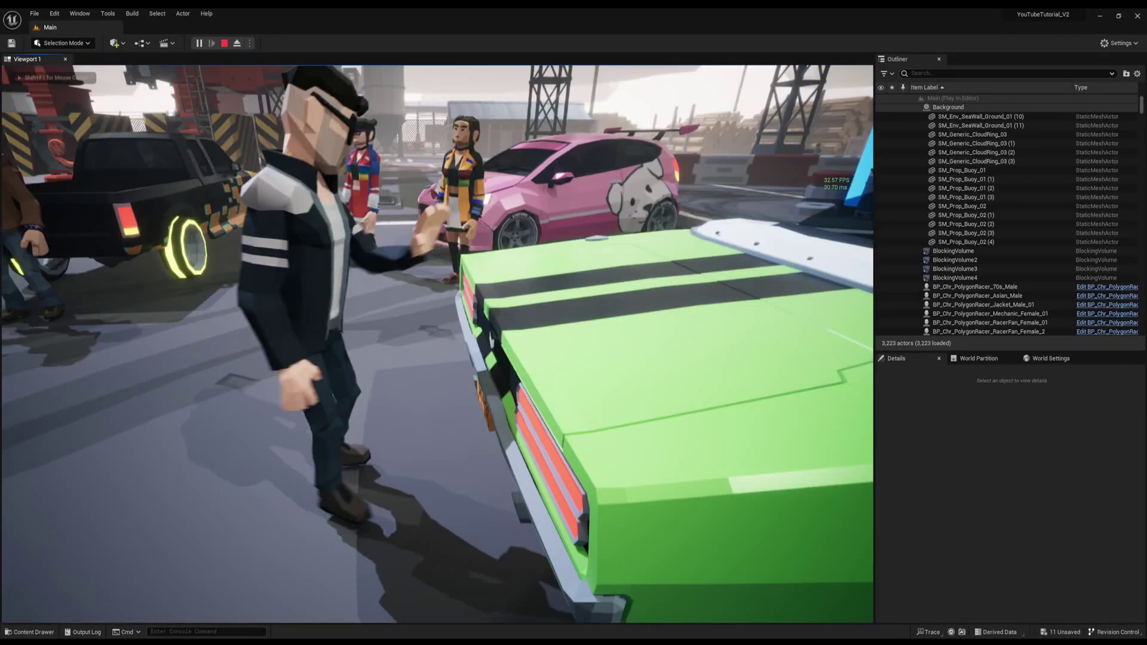
key("a")
key("s")
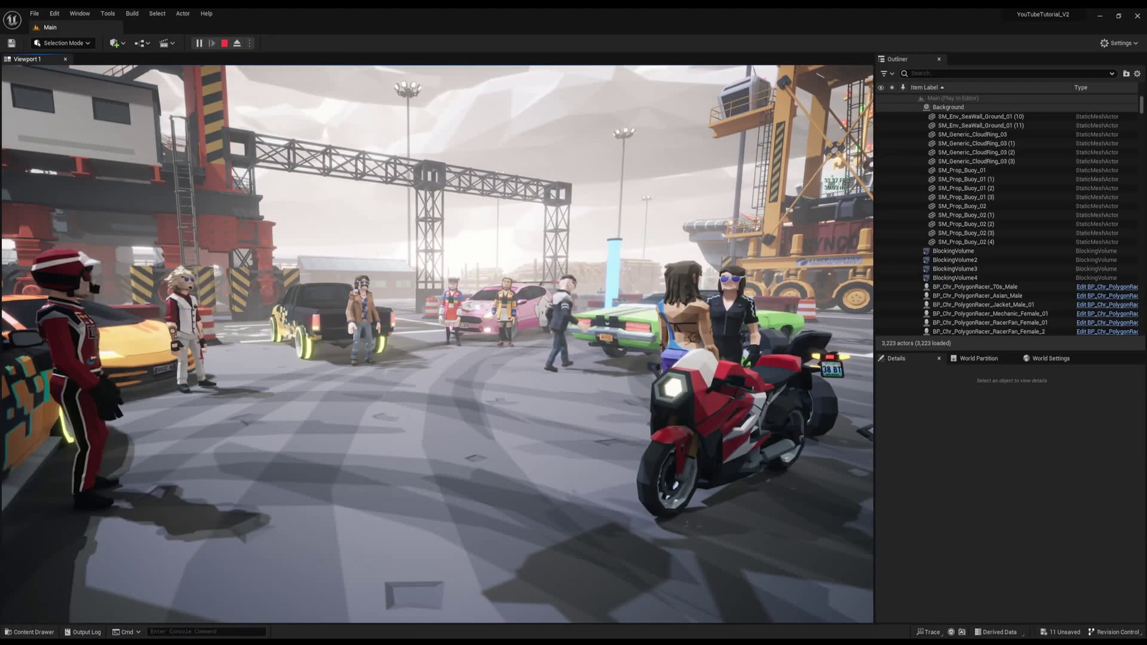
key("Escape")
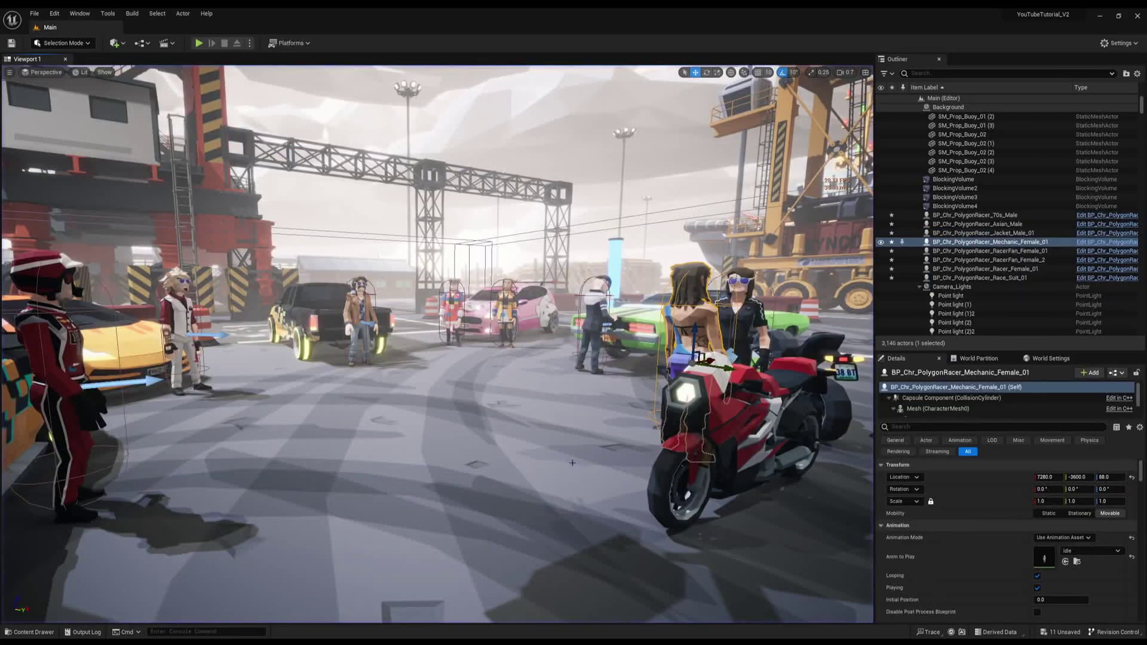
key("e")
mouse_move(471, 490)
right_mouse_down()
mouse_move(472, 514)
mouse_move(471, 489)
right_mouse_up()
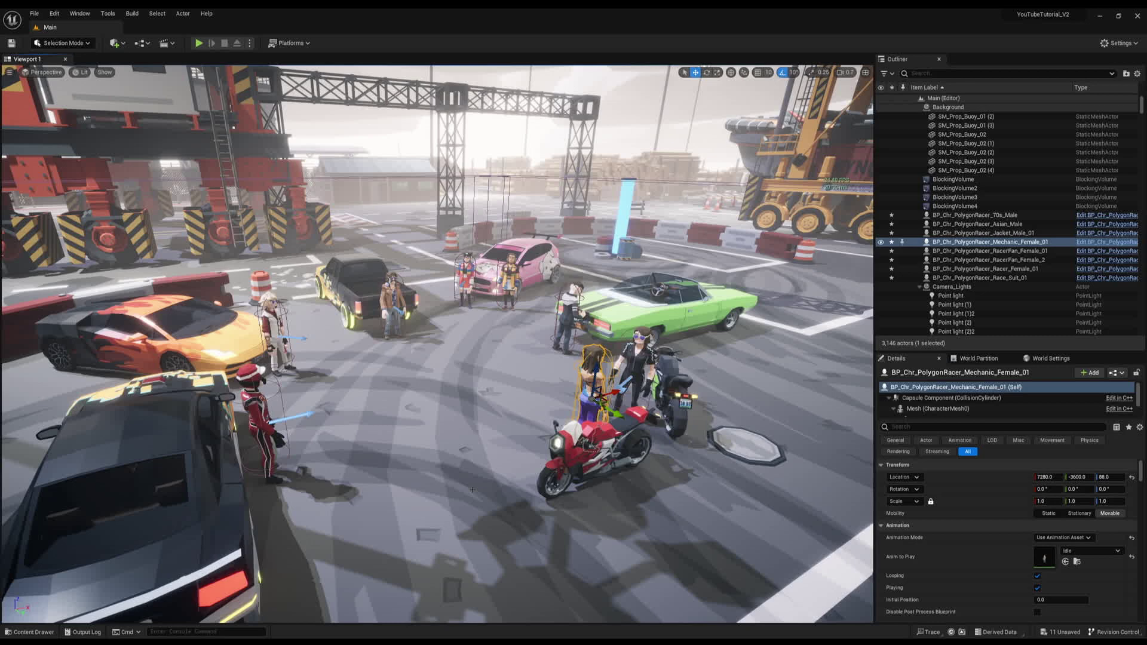
key("s")
right_click_drag(394, 554, 367, 570)
right_click_drag(485, 530, 485, 530)
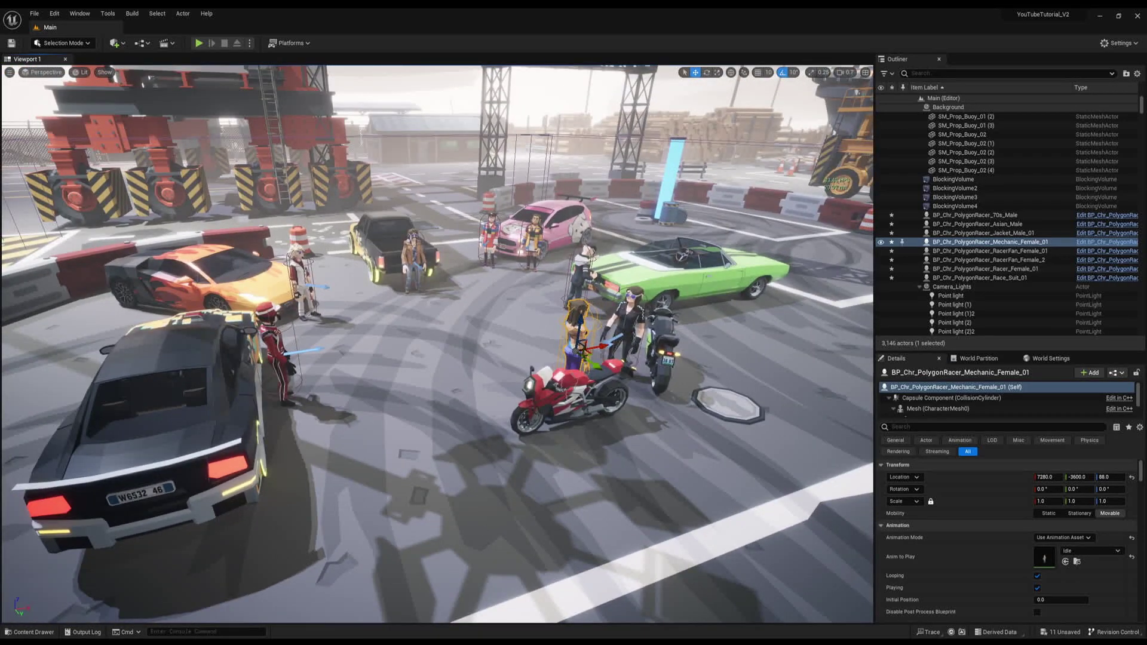